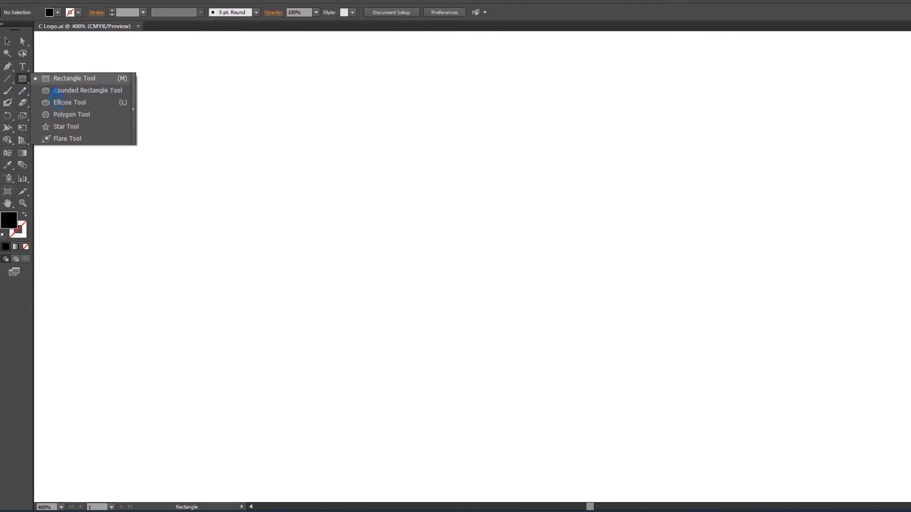
Draw a black hexagon and rotate it 90° so a point faces up.
{"action": "left_click", "coordinate": [71, 115]}
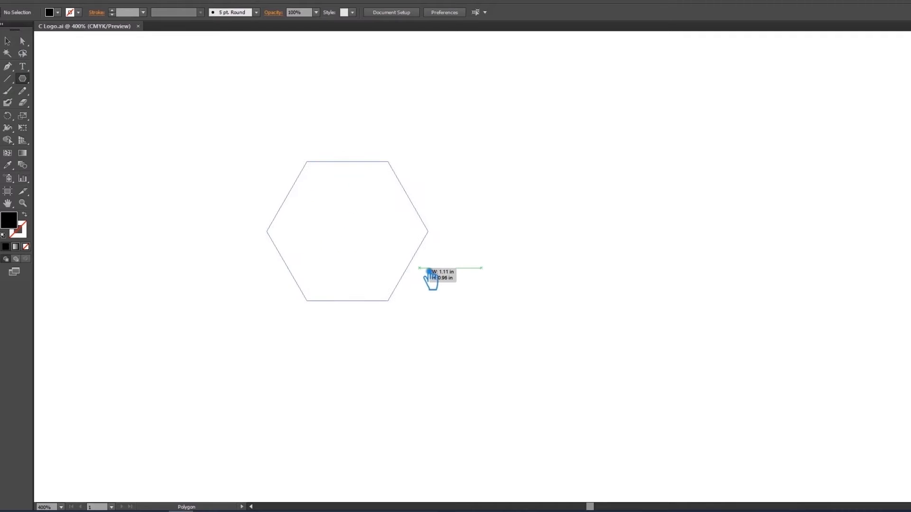
{"action": "left_click_drag", "start_coordinate": [356, 236], "coordinate": [429, 277]}
{"action": "left_click", "coordinate": [10, 43]}
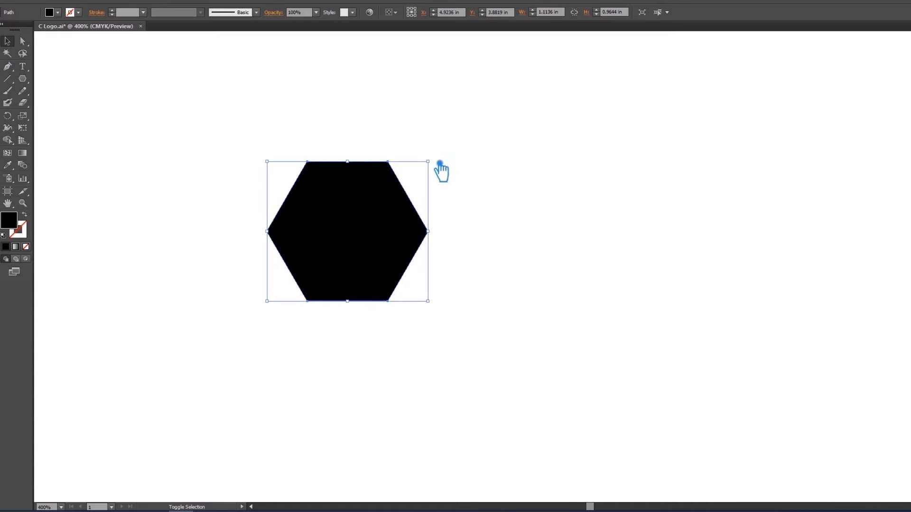
{"action": "left_click_drag", "start_coordinate": [463, 183], "coordinate": [444, 330]}
{"action": "left_click_drag", "start_coordinate": [382, 273], "coordinate": [507, 328]}
Zoom in to 600% on the hexagon and turn on the rulers.
{"action": "key", "text": "ctrl+equal"}
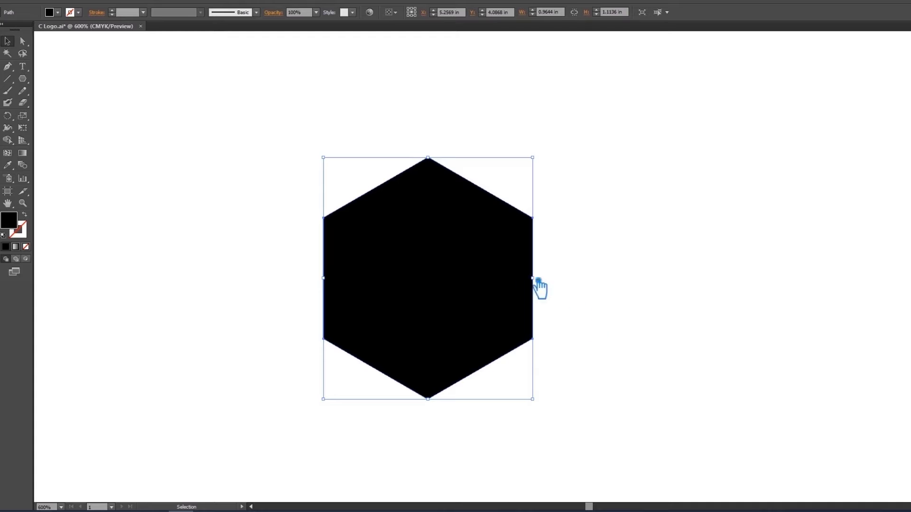
{"action": "key", "text": "shift+r"}
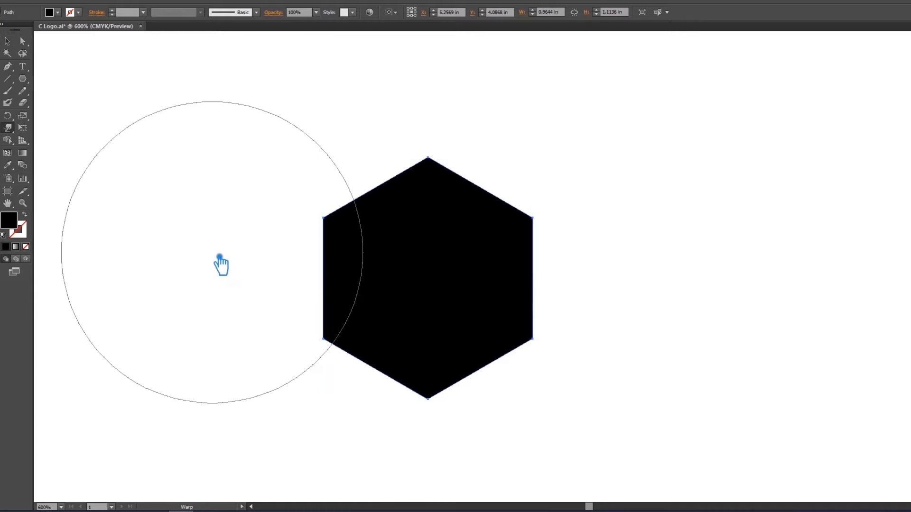
{"action": "key", "text": "v"}
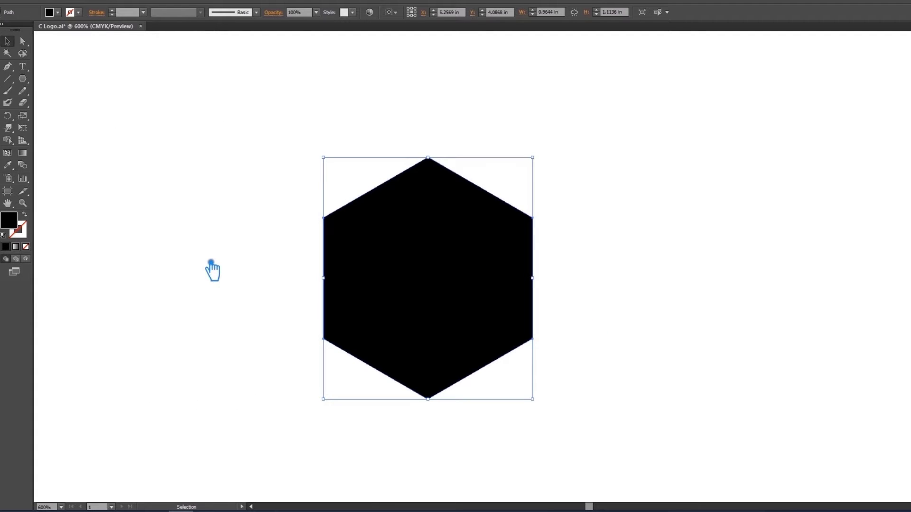
{"action": "key", "text": "ctrl+r"}
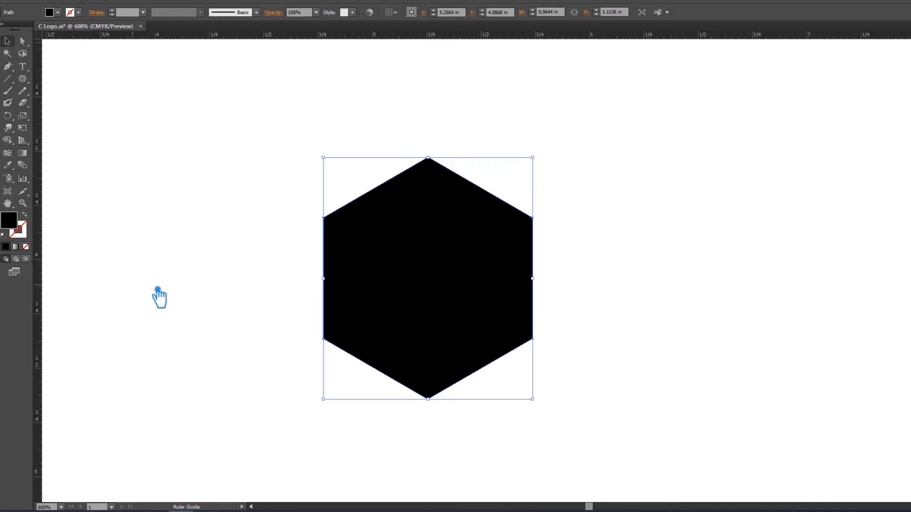
Drag ruler guides to the hexagon's left and right edges and top and bottom points.
{"action": "left_click_drag", "start_coordinate": [136, 289], "coordinate": [323, 308]}
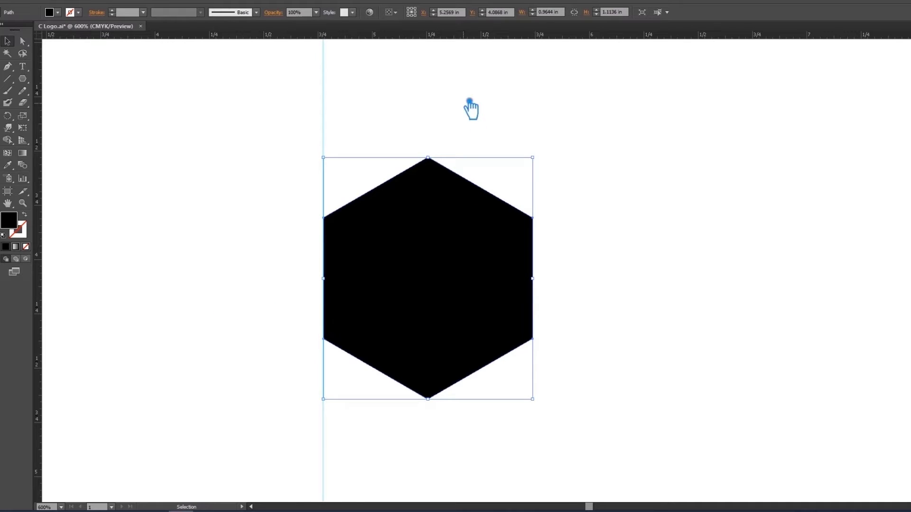
{"action": "left_click_drag", "start_coordinate": [422, 43], "coordinate": [427, 157]}
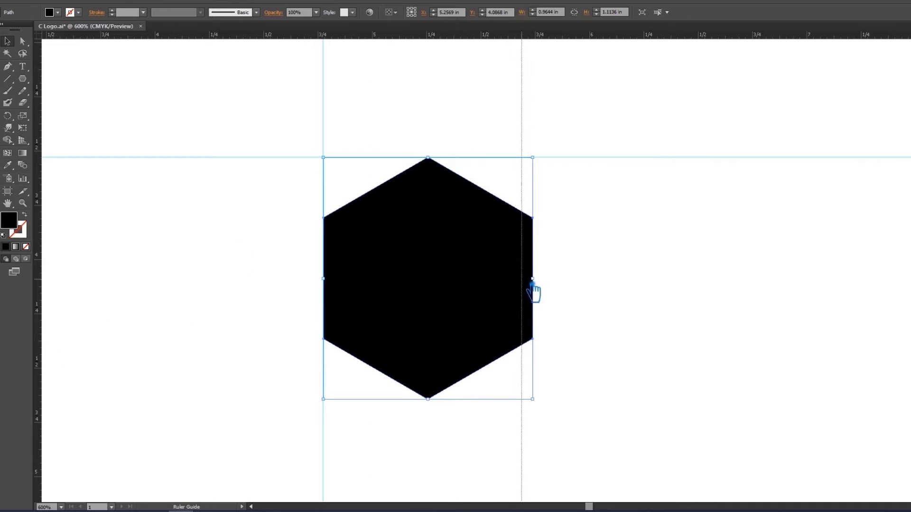
{"action": "left_click_drag", "start_coordinate": [38, 352], "coordinate": [532, 289]}
{"action": "left_click_drag", "start_coordinate": [407, 48], "coordinate": [436, 400]}
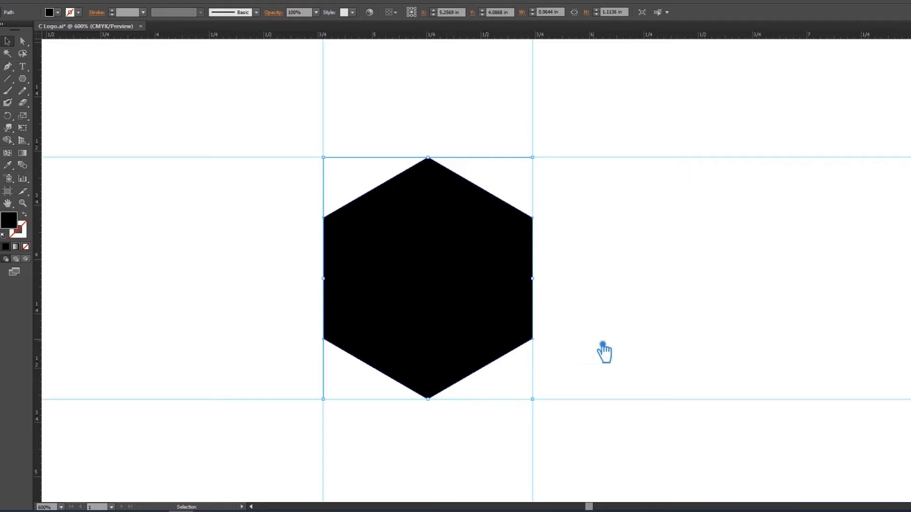
{"action": "left_click", "coordinate": [602, 347]}
{"action": "left_click", "coordinate": [10, 84]}
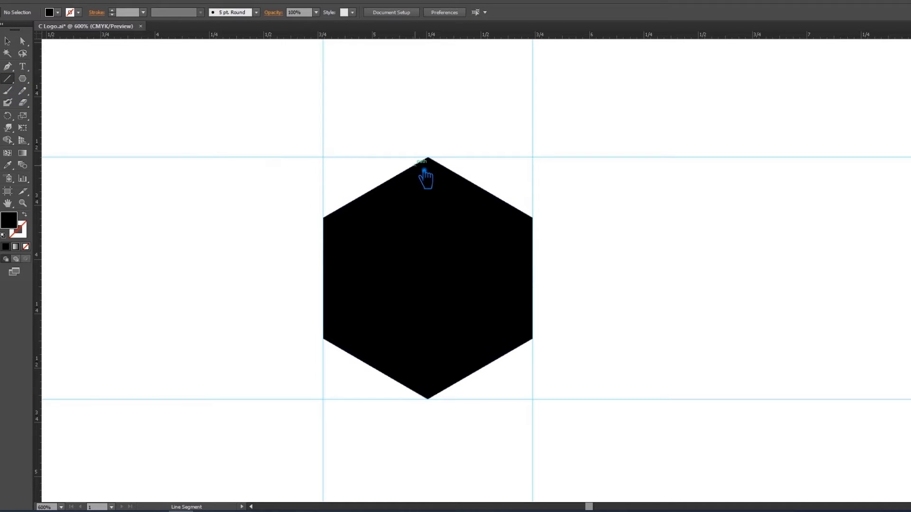
Draw a vertical line through the hexagon's top and bottom corners, extended past both.
{"action": "left_click_drag", "start_coordinate": [435, 165], "coordinate": [436, 404]}
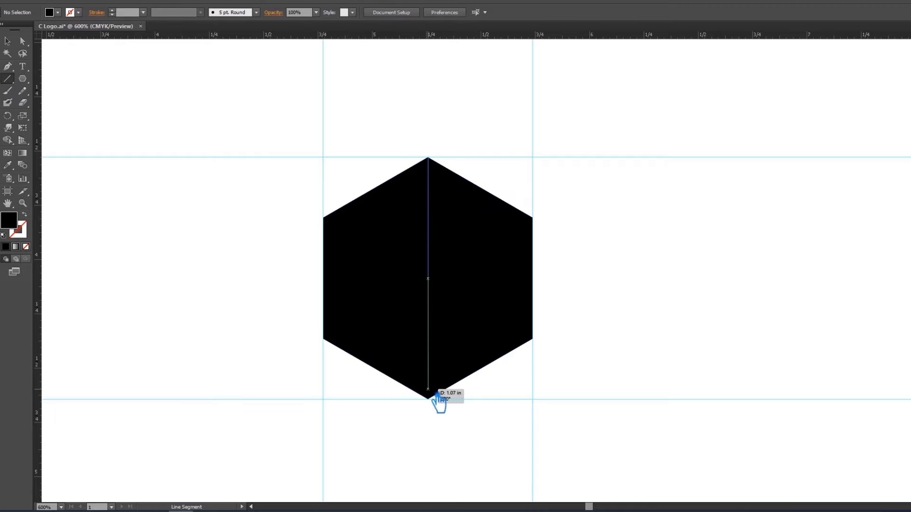
{"action": "left_click", "coordinate": [8, 41]}
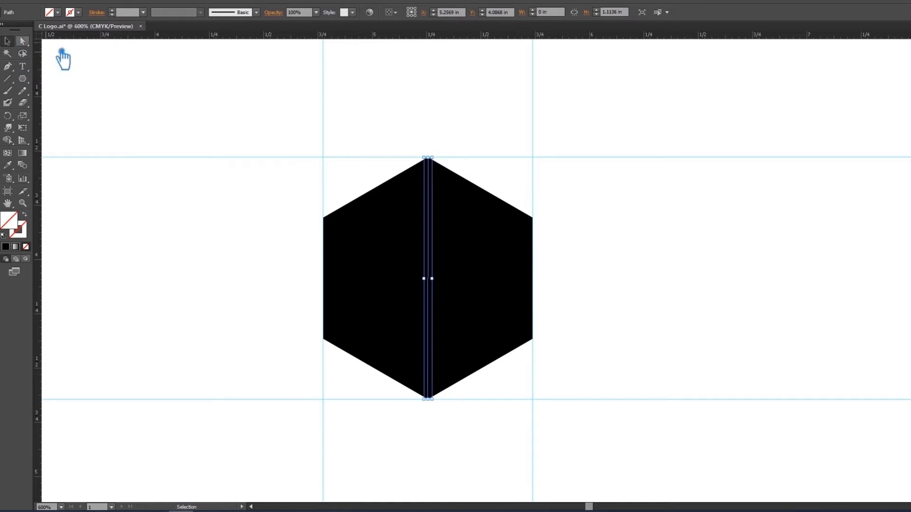
{"action": "left_click_drag", "start_coordinate": [441, 162], "coordinate": [479, 115]}
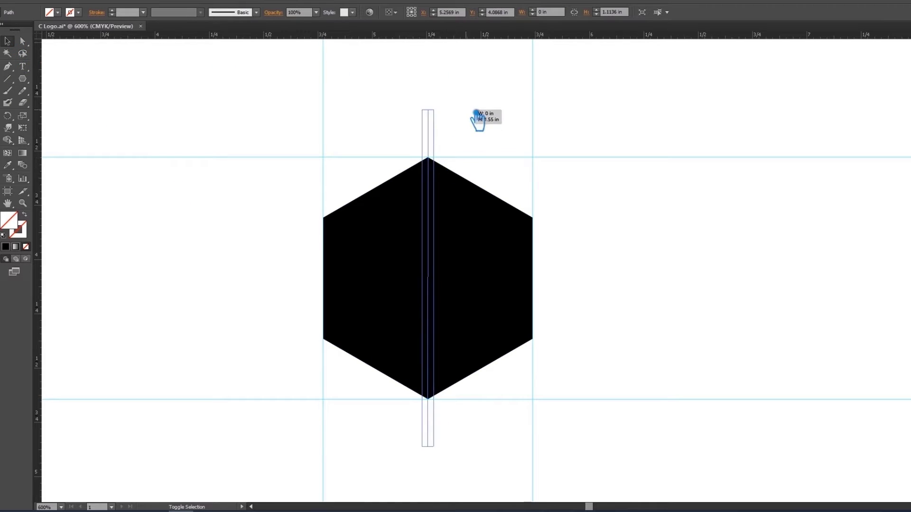
{"action": "left_click", "coordinate": [10, 81]}
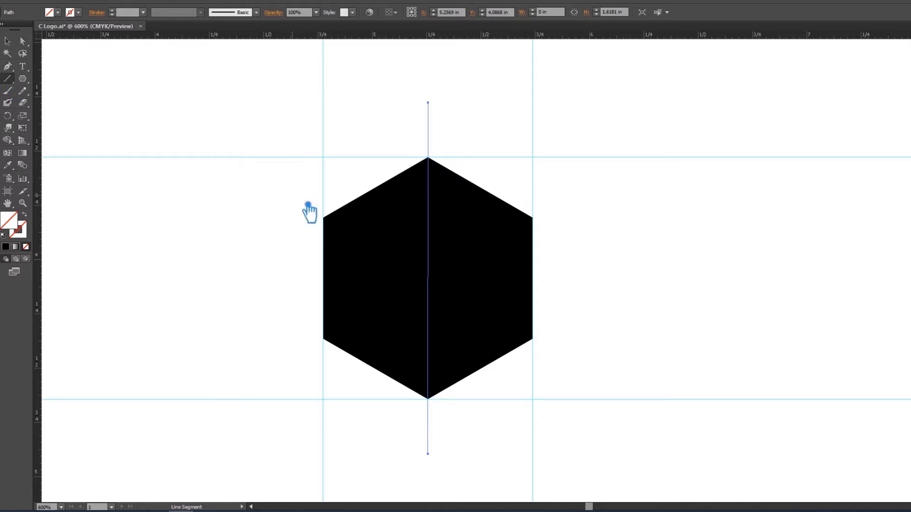
Draw two diagonal lines through the opposite side corners, each lengthened past the hexagon.
{"action": "left_click_drag", "start_coordinate": [323, 218], "coordinate": [533, 339]}
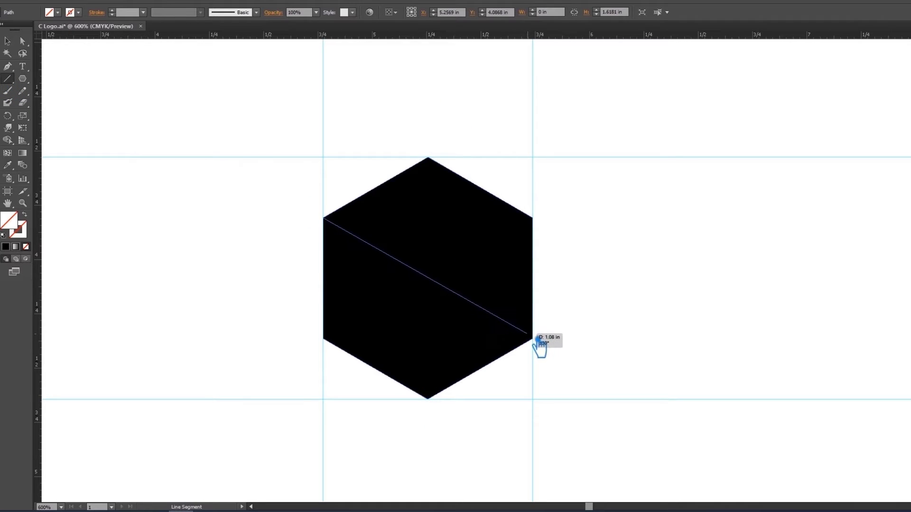
{"action": "left_click", "coordinate": [7, 42]}
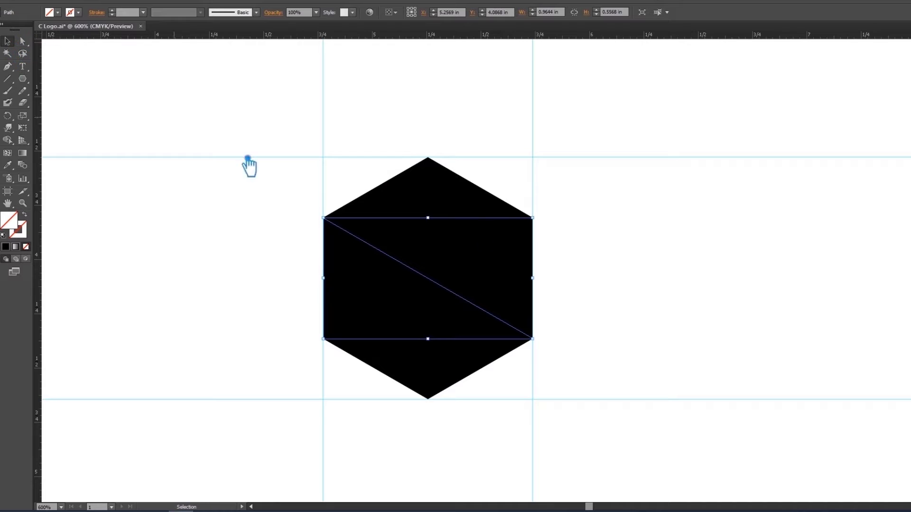
{"action": "left_click", "coordinate": [546, 348]}
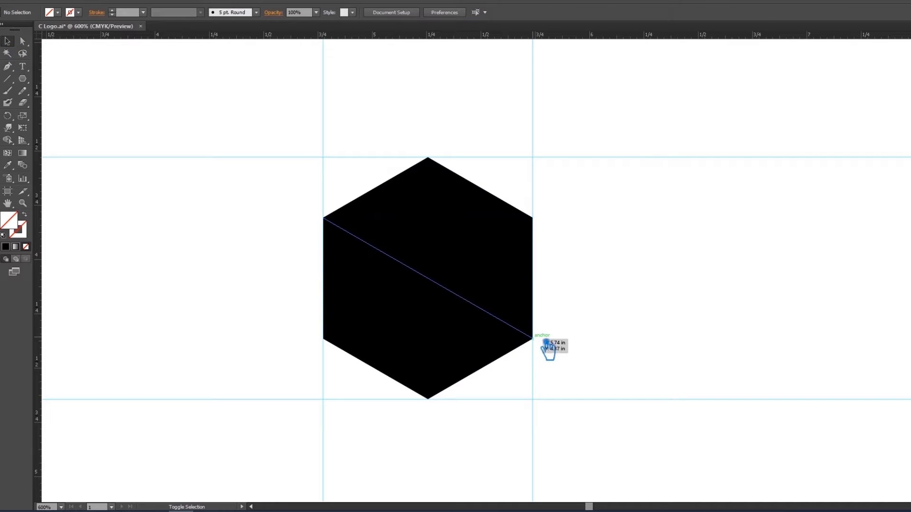
{"action": "left_click", "coordinate": [522, 333]}
{"action": "left_click_drag", "start_coordinate": [544, 342], "coordinate": [650, 417]}
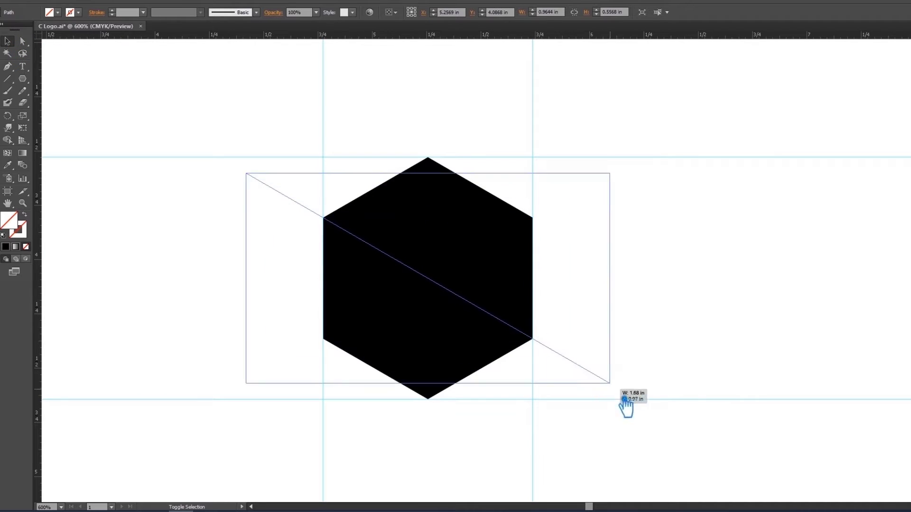
{"action": "left_click", "coordinate": [8, 78]}
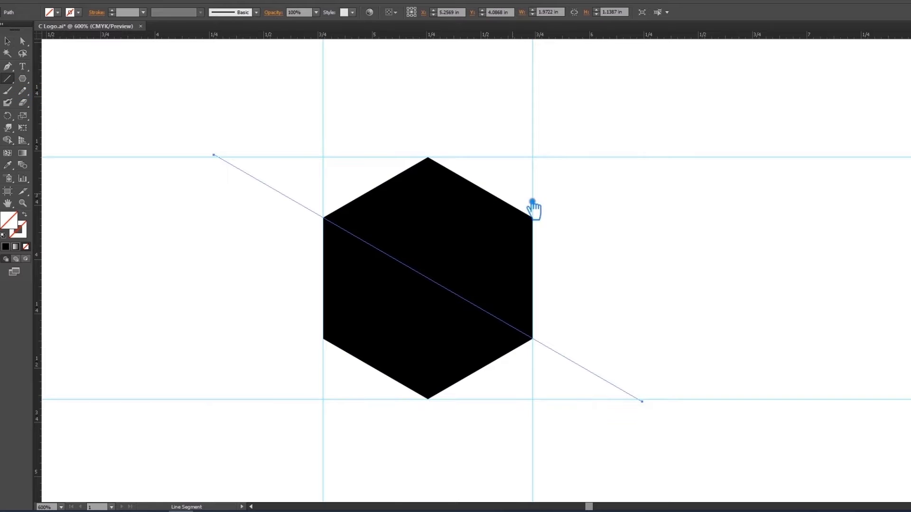
{"action": "key", "text": "Delete"}
{"action": "left_click_drag", "start_coordinate": [532, 218], "coordinate": [323, 339]}
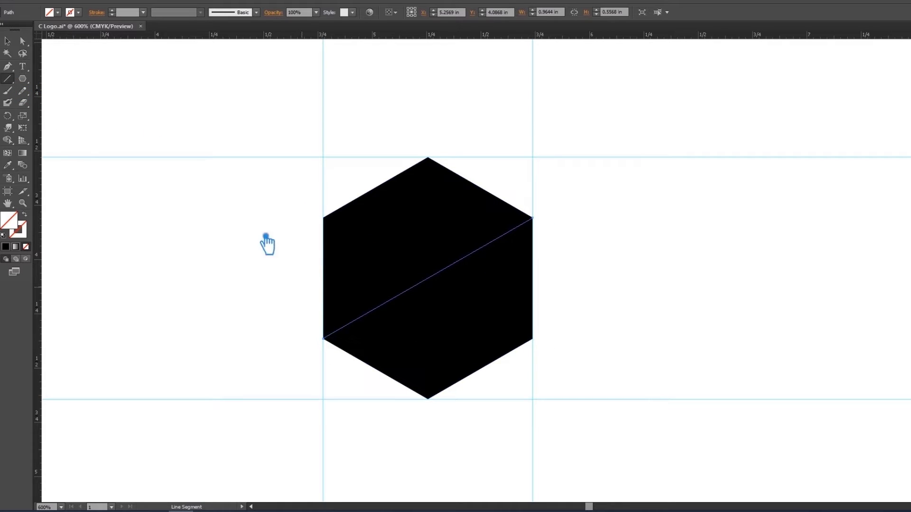
{"action": "key", "text": "v"}
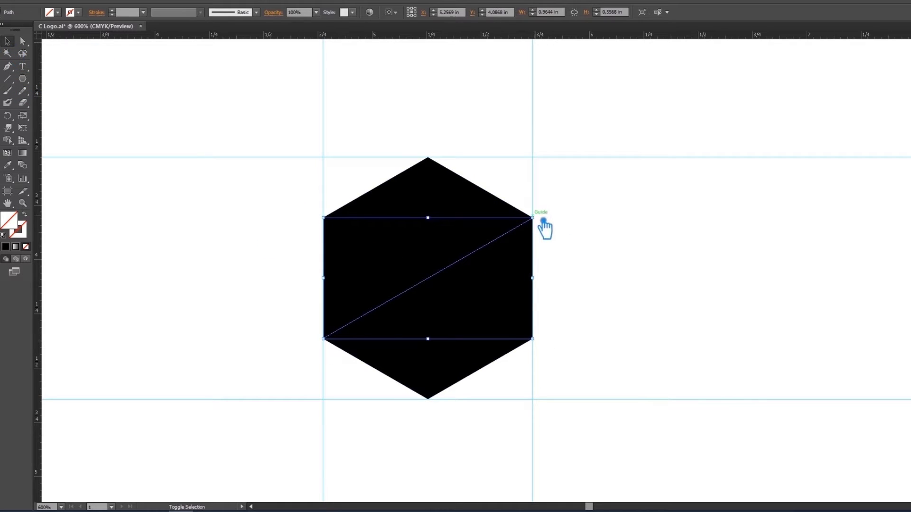
{"action": "left_click_drag", "start_coordinate": [543, 223], "coordinate": [600, 190]}
Divide the hexagon along the three lines with Pathfinder and ungroup the triangle pieces.
{"action": "left_click_drag", "start_coordinate": [631, 404], "coordinate": [275, 148]}
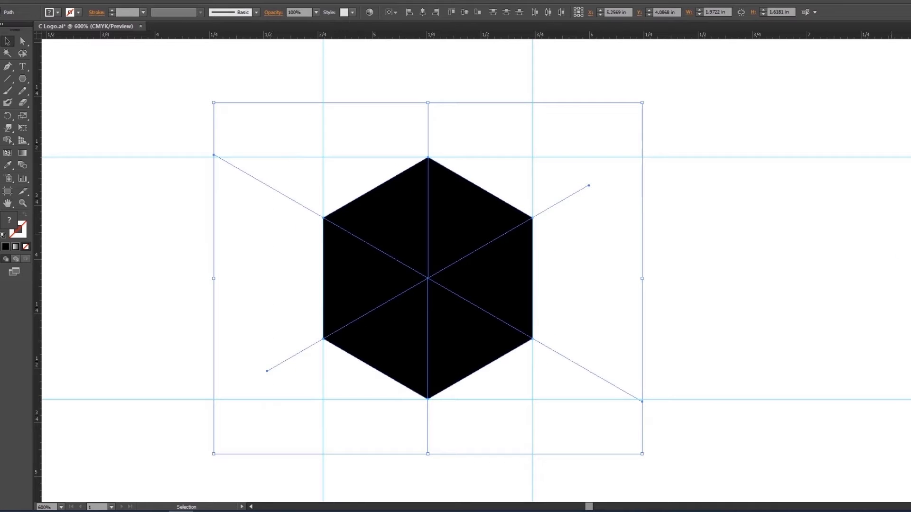
{"action": "key", "text": "shift+ctrl+F9"}
{"action": "left_click", "coordinate": [844, 283]}
{"action": "left_click", "coordinate": [717, 248]}
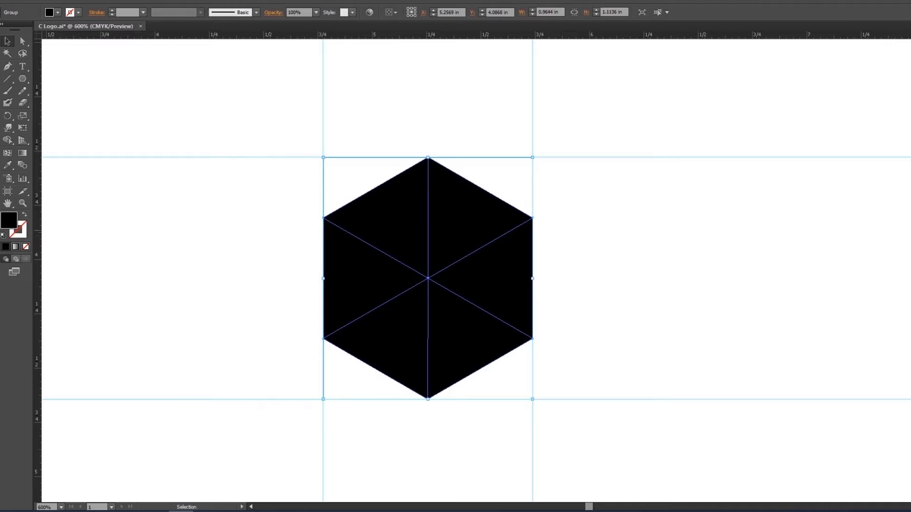
{"action": "right_click", "coordinate": [490, 229]}
{"action": "left_click", "coordinate": [531, 286]}
Unite the two top, two right and two left triangles with Pathfinder into three faces.
{"action": "left_click", "coordinate": [480, 223]}
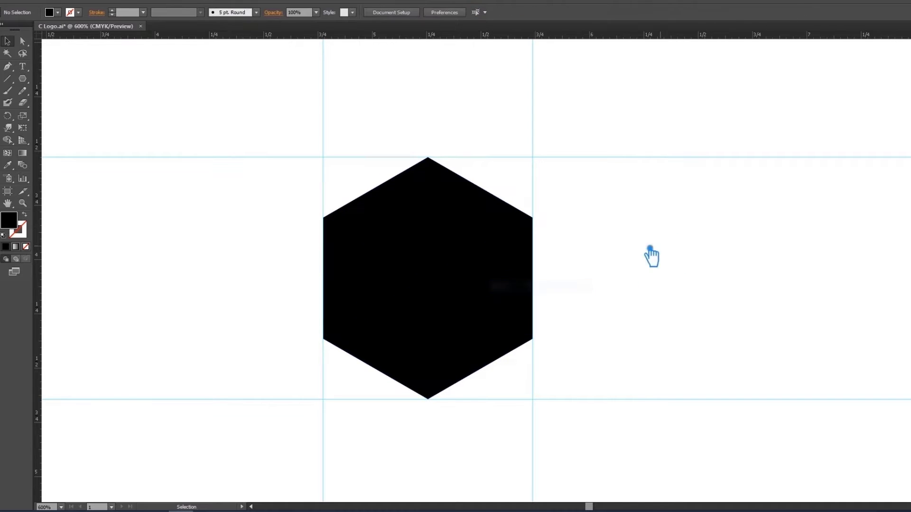
{"action": "left_click", "coordinate": [416, 219], "text": "shift"}
{"action": "key", "text": "shift+ctrl+F9"}
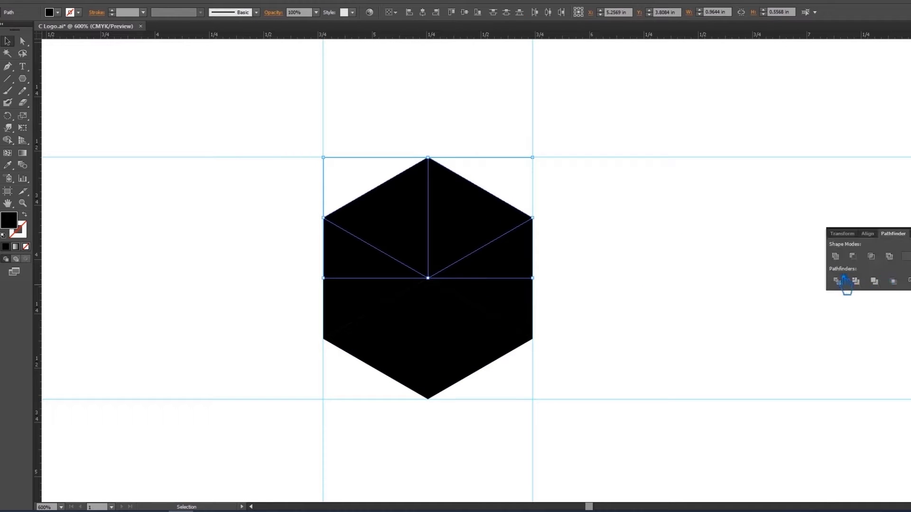
{"action": "left_click", "coordinate": [837, 256]}
{"action": "left_click", "coordinate": [508, 308]}
{"action": "left_click", "coordinate": [485, 351], "text": "shift"}
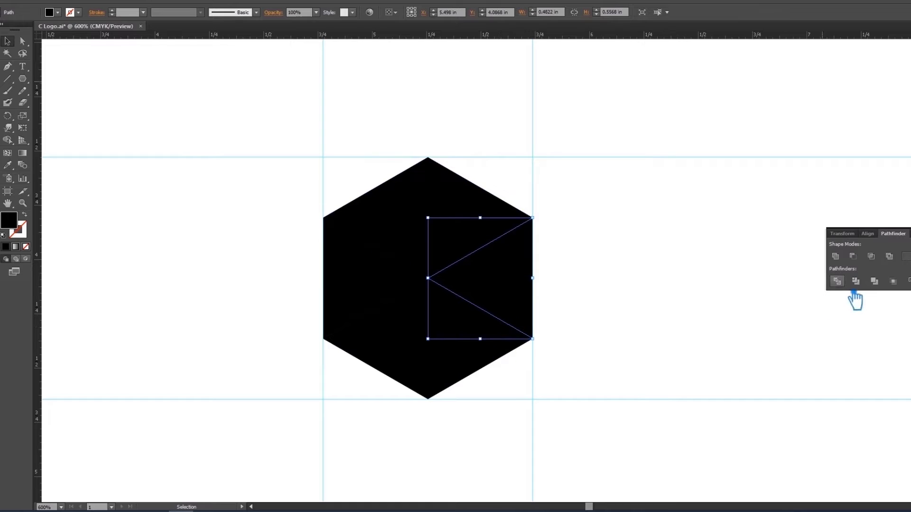
{"action": "left_click", "coordinate": [478, 363], "text": "shift"}
{"action": "left_click", "coordinate": [386, 332]}
{"action": "left_click", "coordinate": [376, 300], "text": "shift"}
{"action": "left_click", "coordinate": [837, 256]}
{"action": "left_click", "coordinate": [672, 280]}
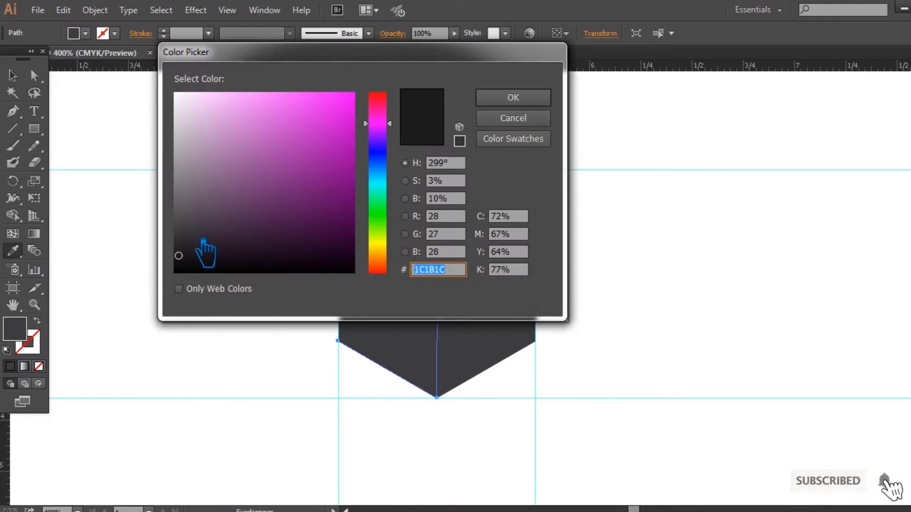
Fill the left face dark grey #4F4F4F and copy that grey onto the top face.
{"action": "left_click_drag", "start_coordinate": [182, 254], "coordinate": [175, 217]}
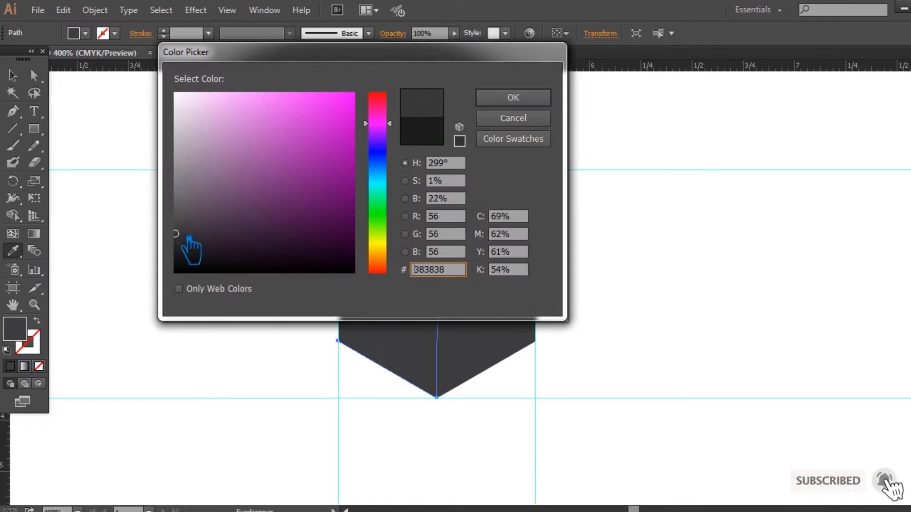
{"action": "left_click", "coordinate": [510, 97]}
{"action": "left_click", "coordinate": [13, 75]}
{"action": "left_click", "coordinate": [480, 214]}
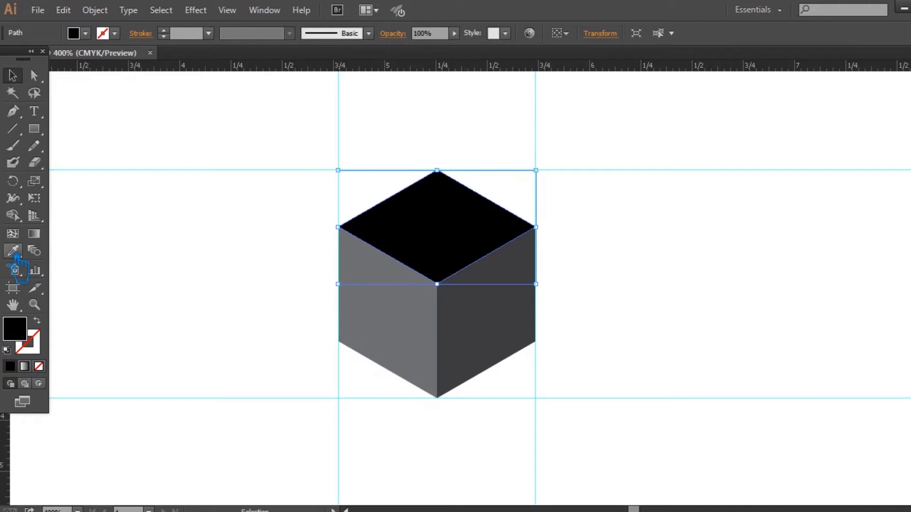
{"action": "left_click", "coordinate": [456, 314]}
Lighten the top face's fill to #8E8E8E.
{"action": "double_click", "coordinate": [14, 328]}
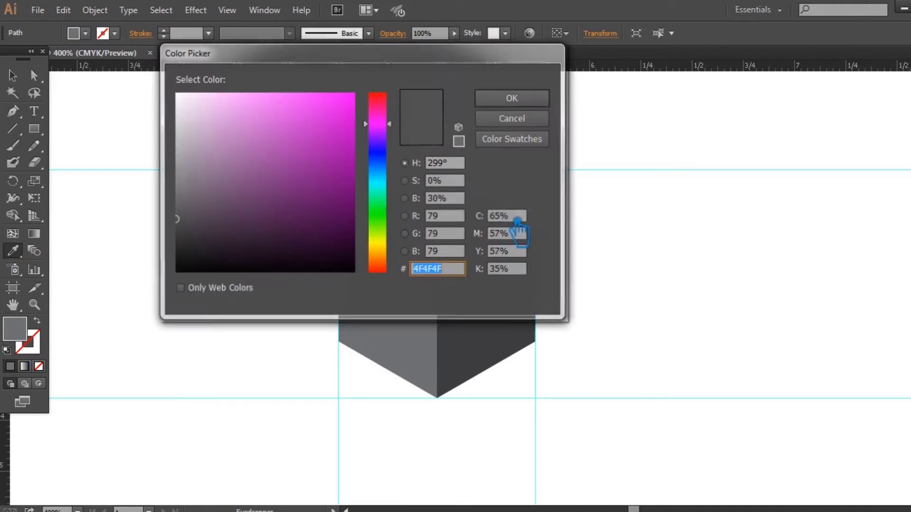
{"action": "left_click_drag", "start_coordinate": [190, 221], "coordinate": [174, 173]}
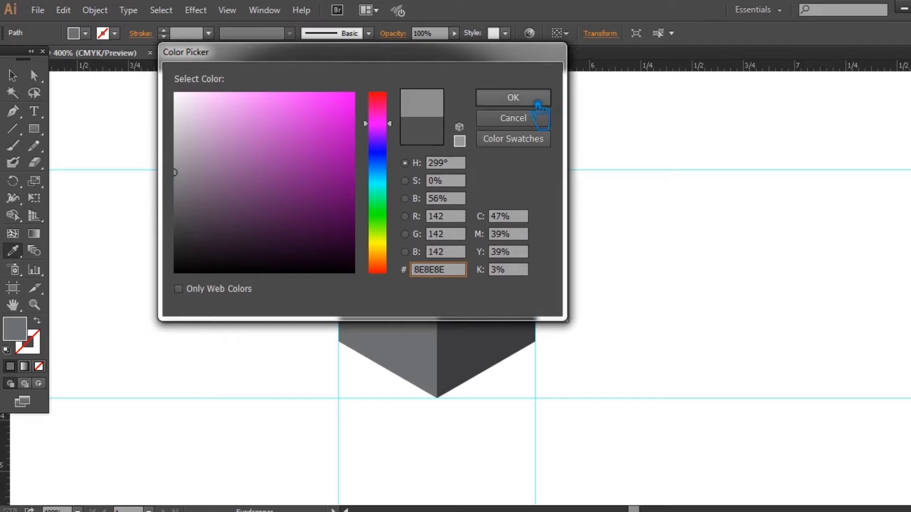
{"action": "left_click", "coordinate": [541, 100]}
{"action": "key", "text": "v"}
{"action": "left_click", "coordinate": [715, 314]}
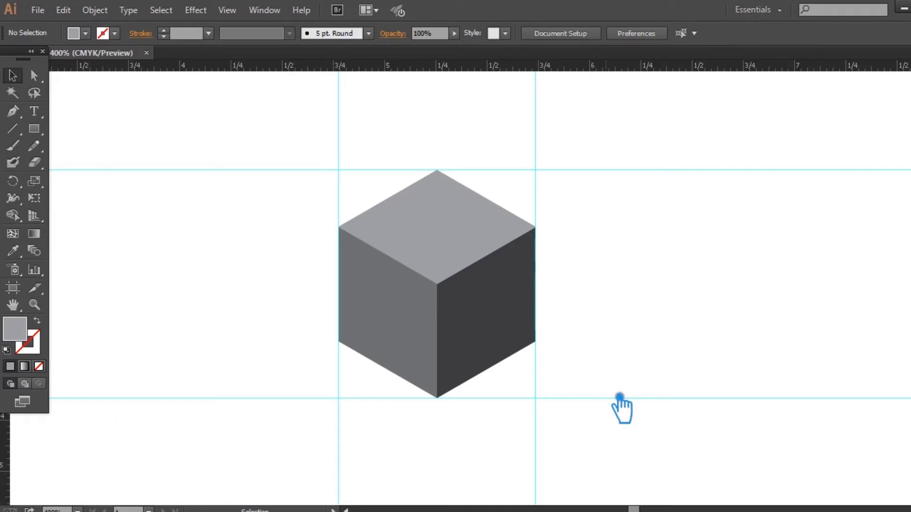
{"action": "left_click_drag", "start_coordinate": [12, 128], "coordinate": [88, 127]}
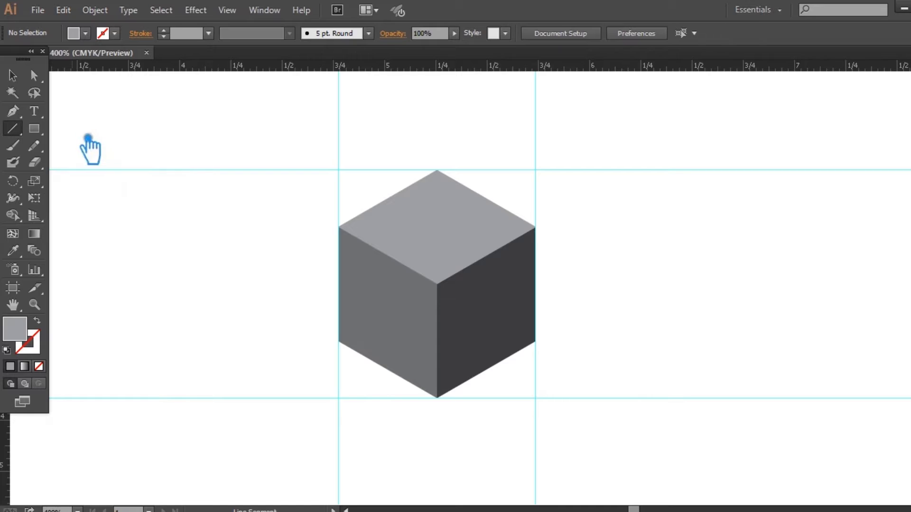
Draw a tall vertical line with a black 7 pt stroke extending above and below the cube.
{"action": "mouse_move", "coordinate": [340, 341]}
{"action": "left_mouse_down"}
{"action": "mouse_move", "coordinate": [351, 248]}
{"action": "mouse_move", "coordinate": [343, 229]}
{"action": "left_mouse_up"}
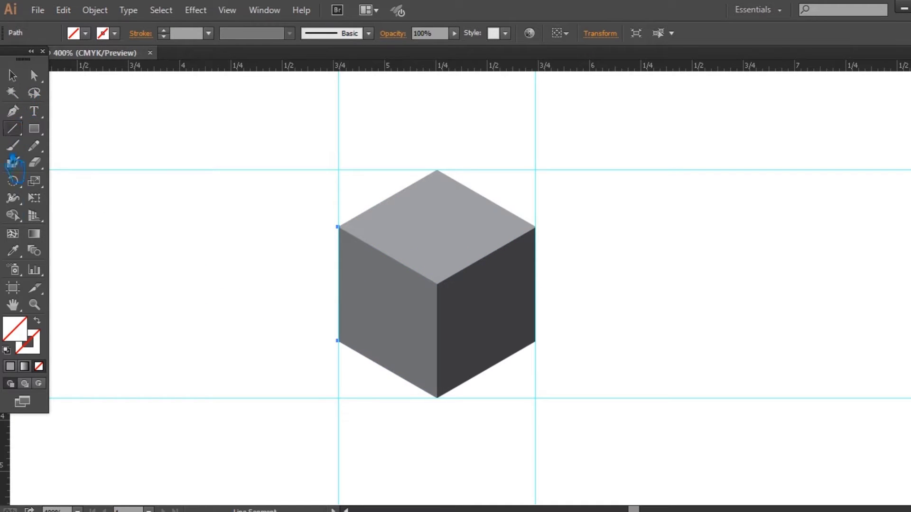
{"action": "left_click", "coordinate": [10, 366]}
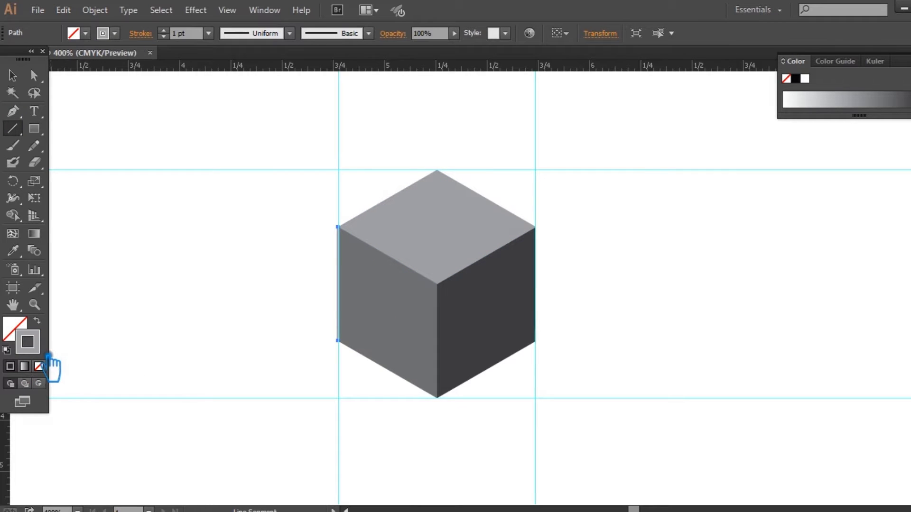
{"action": "double_click", "coordinate": [28, 342]}
{"action": "left_click", "coordinate": [177, 272]}
{"action": "left_click", "coordinate": [513, 97]}
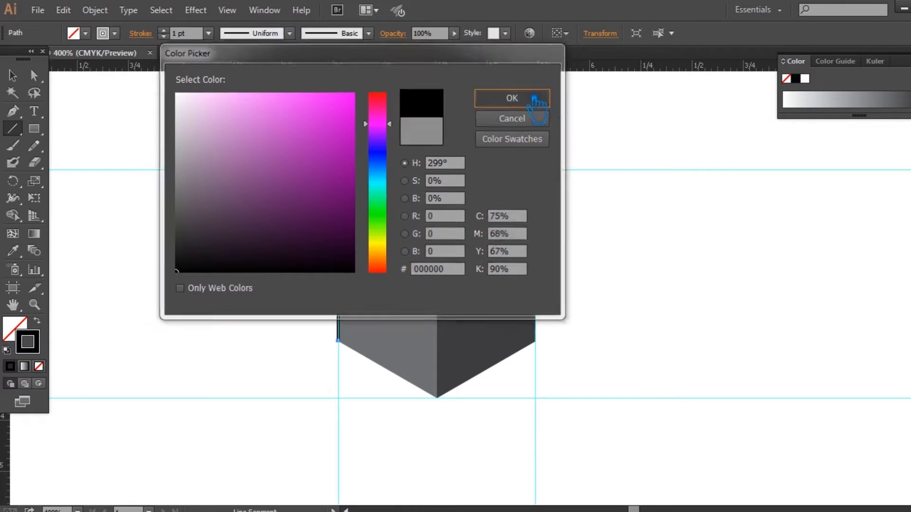
{"action": "left_click", "coordinate": [13, 75]}
{"action": "left_click_drag", "start_coordinate": [323, 197], "coordinate": [381, 138]}
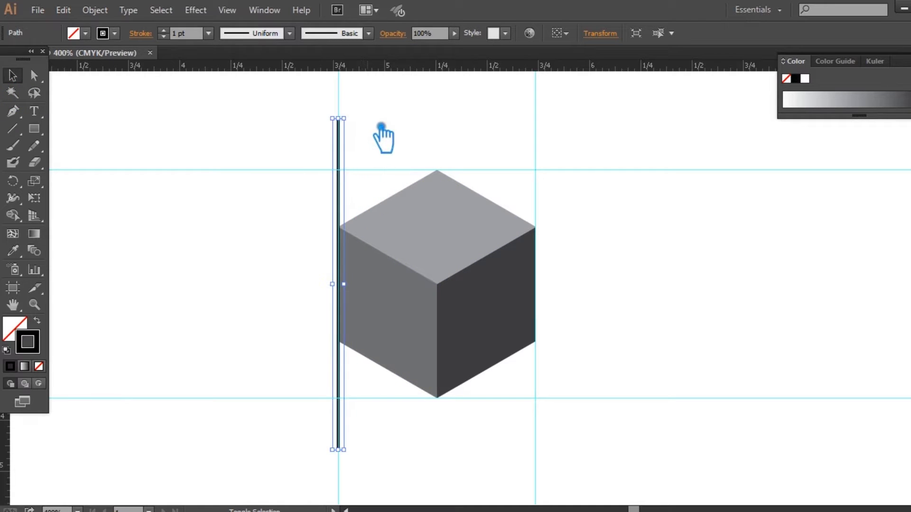
{"action": "left_click", "coordinate": [179, 34]}
{"action": "key", "text": "Up"}
{"action": "key", "text": "Up"}
{"action": "key", "text": "Up"}
{"action": "key", "text": "Up"}
{"action": "key", "text": "Up"}
{"action": "key", "text": "Up"}
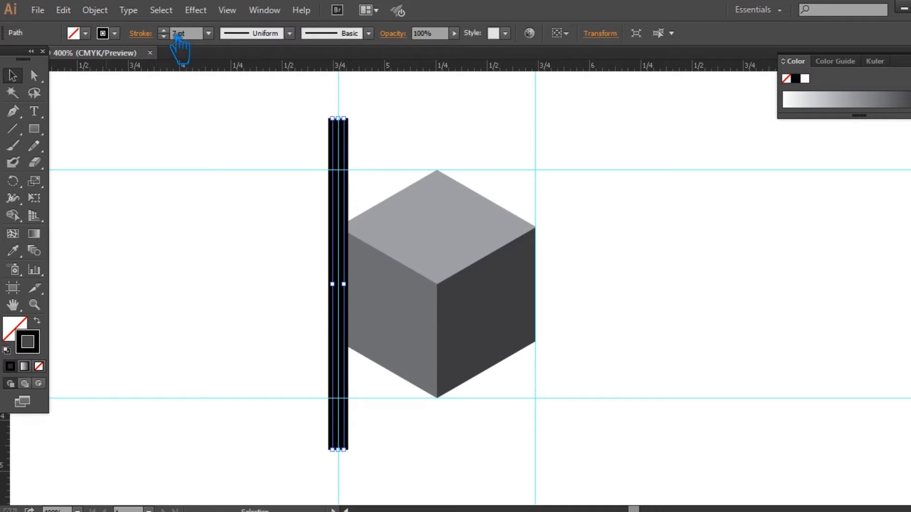
{"action": "left_click", "coordinate": [311, 164]}
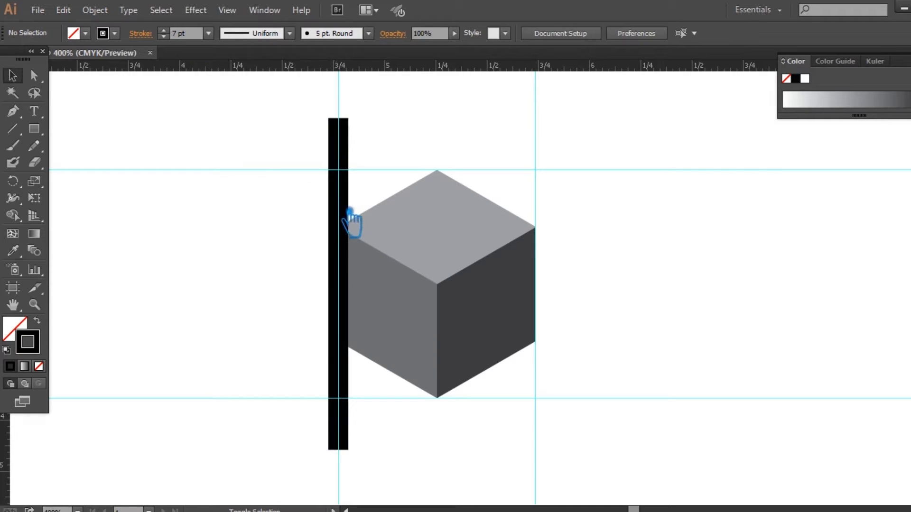
Position the black bar over the cube's left face.
{"action": "left_click_drag", "start_coordinate": [352, 226], "coordinate": [409, 248]}
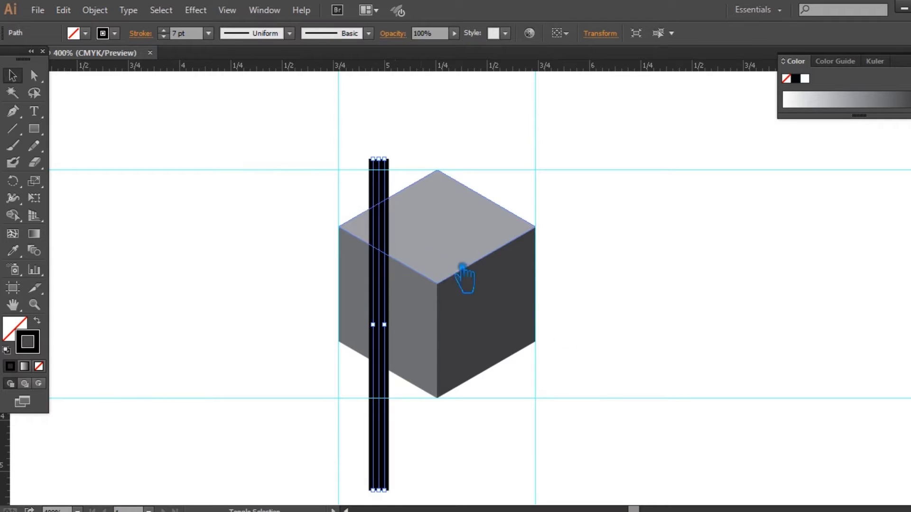
{"action": "key", "text": "Right"}
{"action": "key", "text": "Right"}
{"action": "key", "text": "Right"}
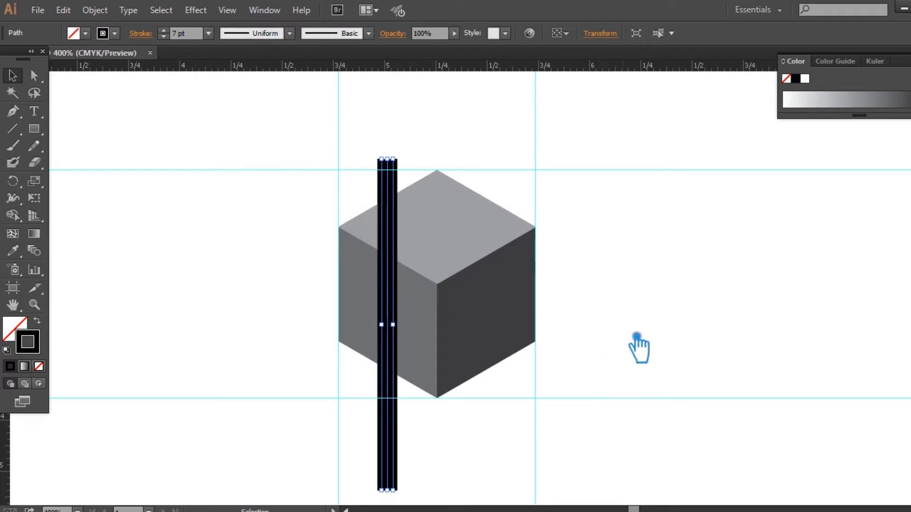
{"action": "left_click", "coordinate": [647, 292]}
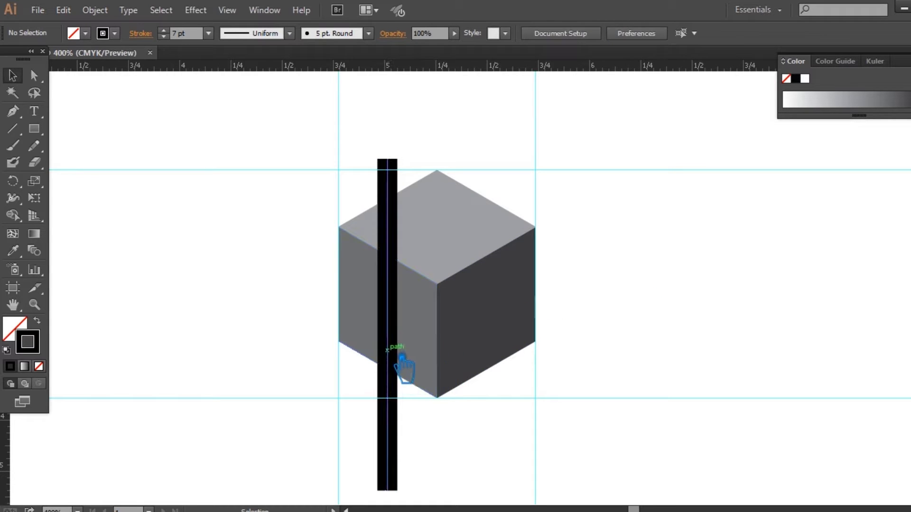
{"action": "left_click_drag", "start_coordinate": [403, 354], "coordinate": [405, 353]}
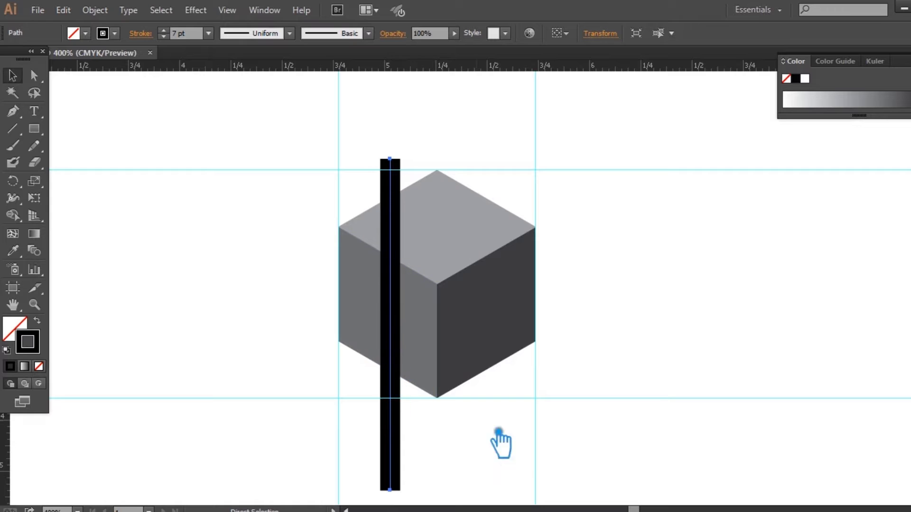
{"action": "key", "text": "ctrl+z"}
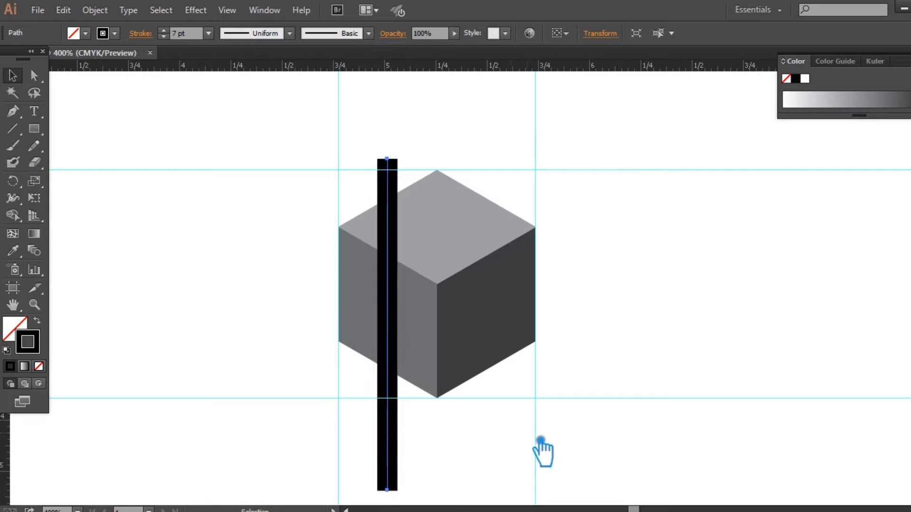
{"action": "left_click", "coordinate": [541, 451]}
Alt-drag a copy of the bar over the cube's right face and nudge it left.
{"action": "mouse_move", "coordinate": [400, 409]}
{"action": "left_mouse_down"}
{"action": "mouse_move", "coordinate": [500, 408]}
{"action": "mouse_move", "coordinate": [507, 420]}
{"action": "mouse_move", "coordinate": [503, 408]}
{"action": "left_mouse_up"}
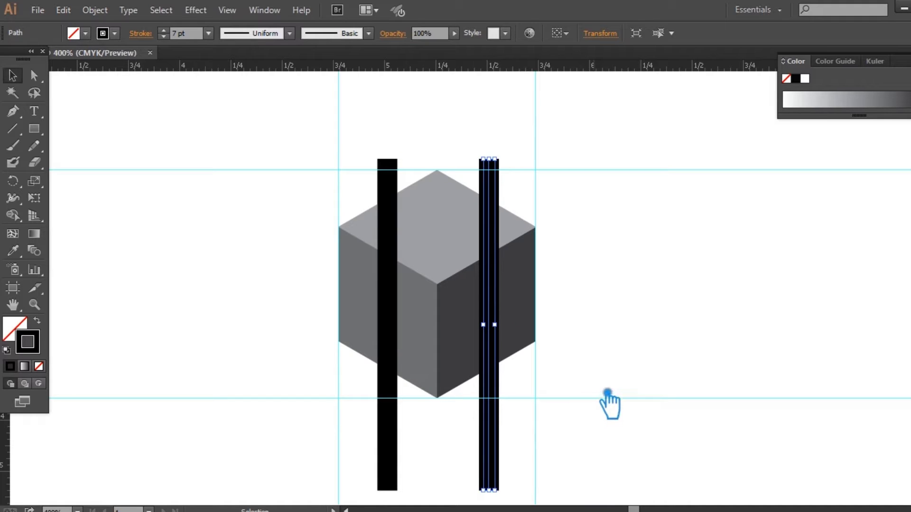
{"action": "left_click", "coordinate": [659, 387]}
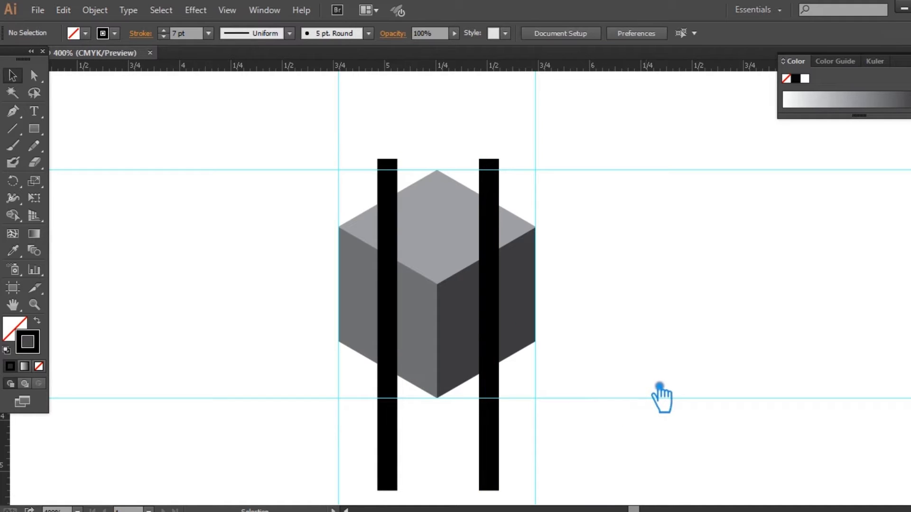
{"action": "left_click_drag", "start_coordinate": [502, 178], "coordinate": [499, 179]}
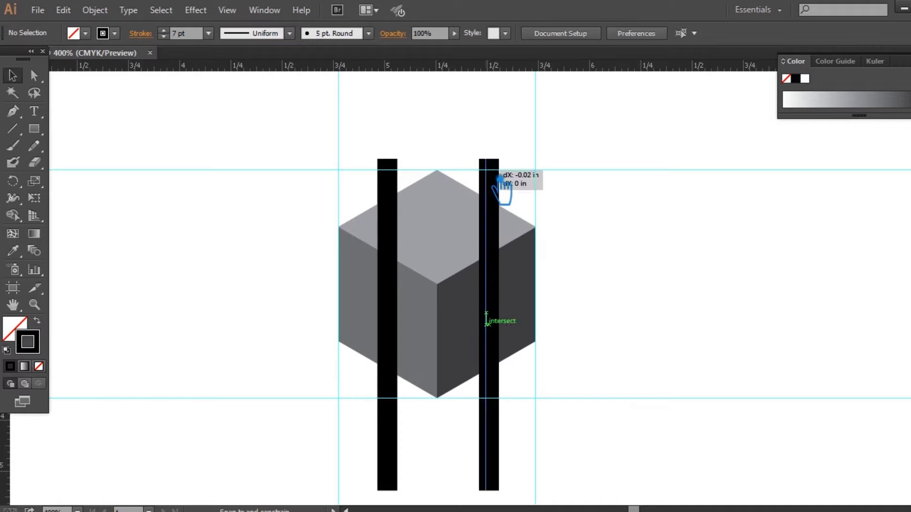
{"action": "left_click", "coordinate": [607, 207]}
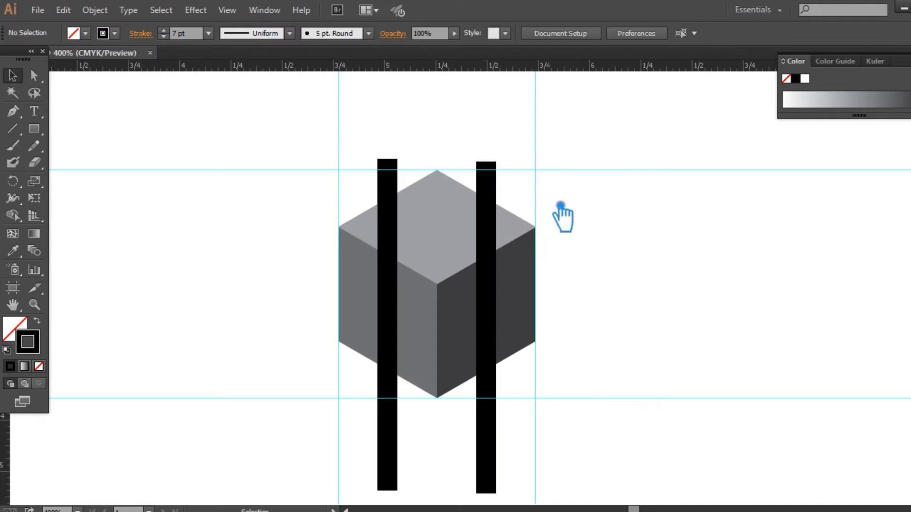
{"action": "left_click", "coordinate": [500, 195]}
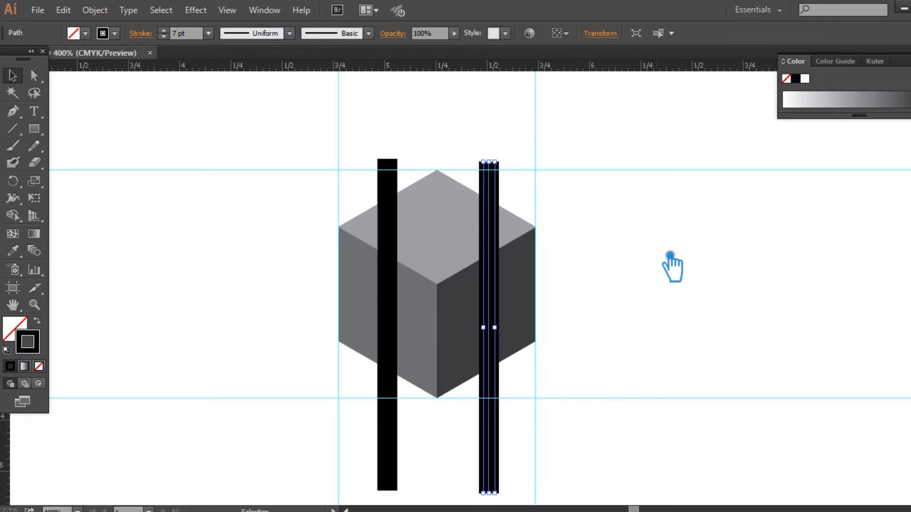
{"action": "left_click", "coordinate": [670, 256]}
Zoom in to fine-align the right bar, then zoom out and recentre the cube.
{"action": "key", "text": "ctrl+plus"}
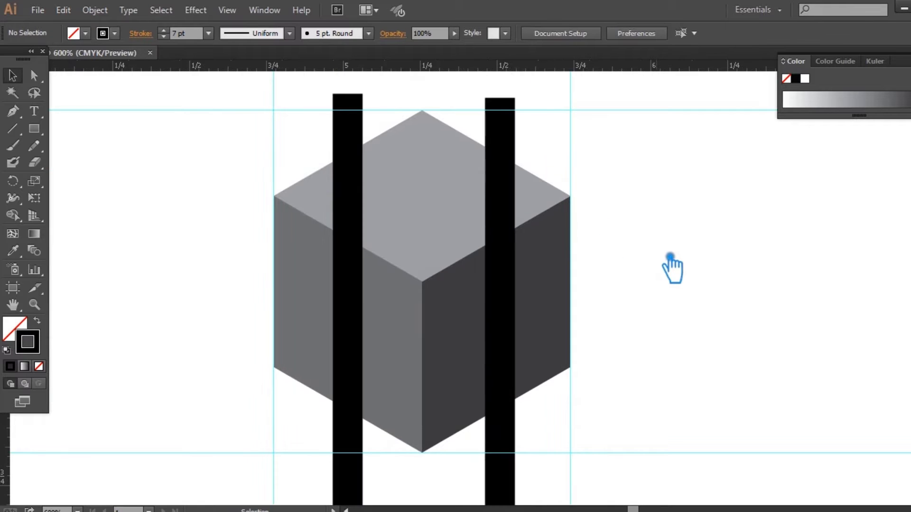
{"action": "left_click_drag", "start_coordinate": [517, 124], "coordinate": [514, 125]}
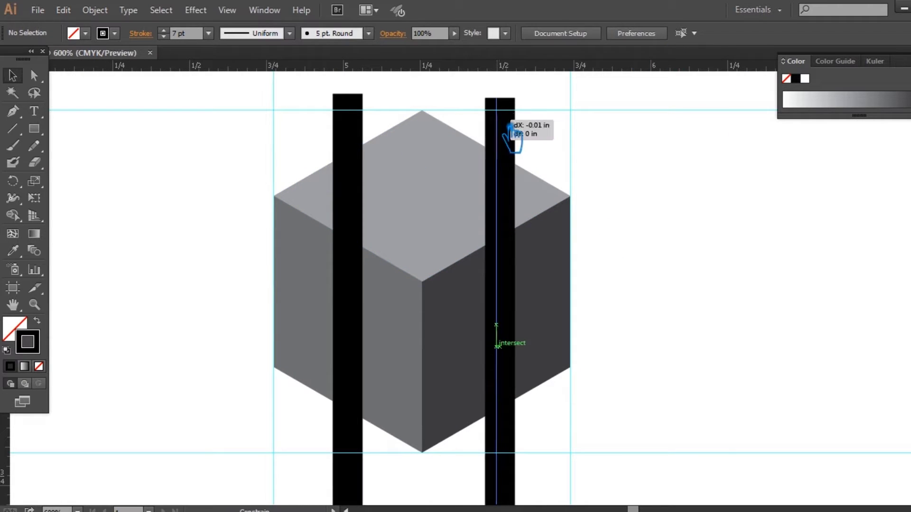
{"action": "left_click", "coordinate": [671, 161]}
{"action": "left_click_drag", "start_coordinate": [647, 265], "coordinate": [630, 242]}
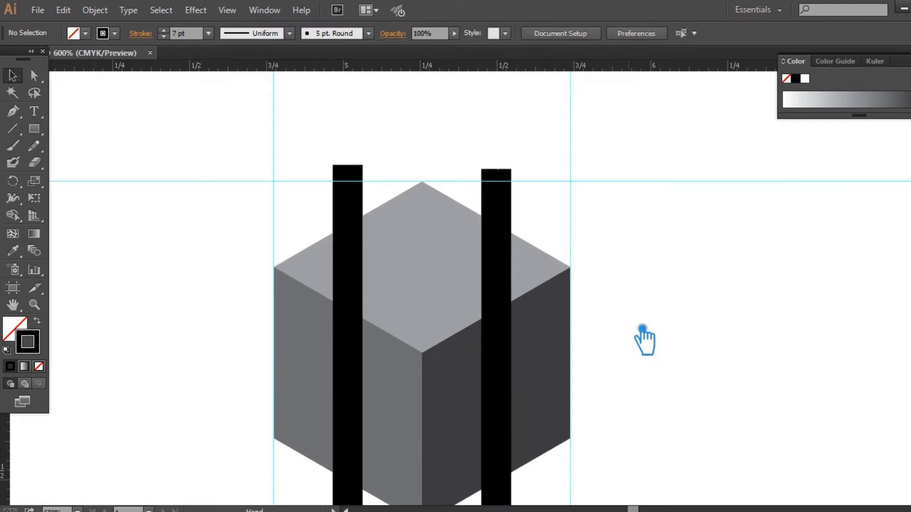
{"action": "left_click_drag", "start_coordinate": [498, 123], "coordinate": [498, 122]}
{"action": "left_click", "coordinate": [617, 214]}
{"action": "key", "text": "ctrl+plus"}
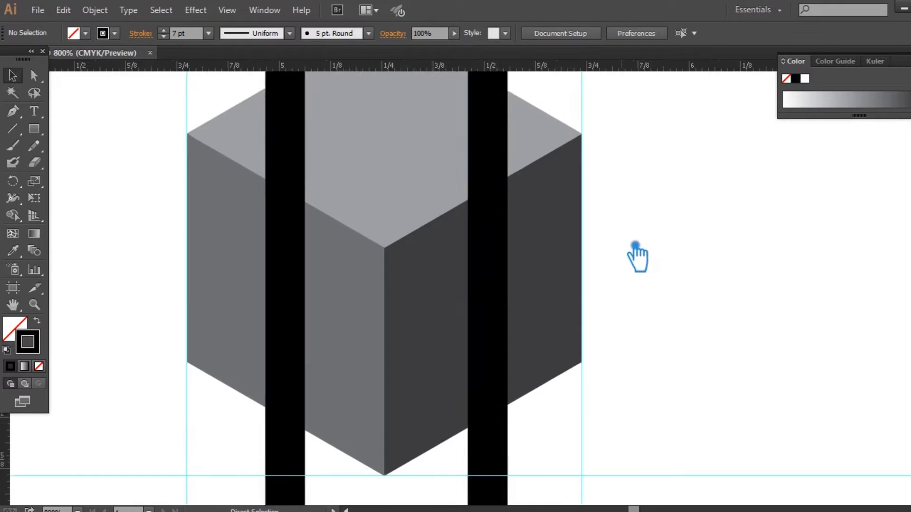
{"action": "key", "text": "ctrl+plus"}
{"action": "key", "text": "ctrl+plus"}
{"action": "key", "text": "ctrl+plus"}
{"action": "key", "text": "ctrl+plus"}
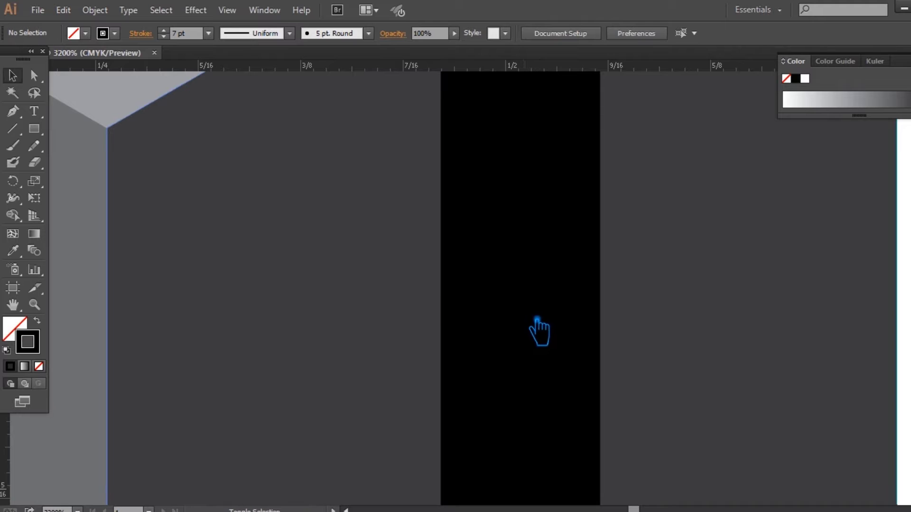
{"action": "left_click", "coordinate": [531, 325]}
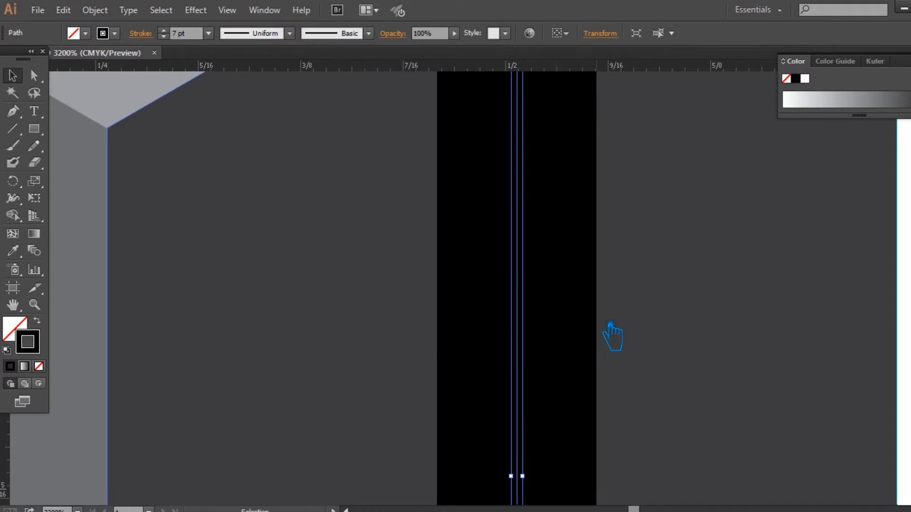
{"action": "key", "text": "ctrl+minus"}
{"action": "key", "text": "ctrl+minus"}
{"action": "key", "text": "ctrl+minus"}
{"action": "key", "text": "ctrl+minus"}
{"action": "key", "text": "ctrl+minus"}
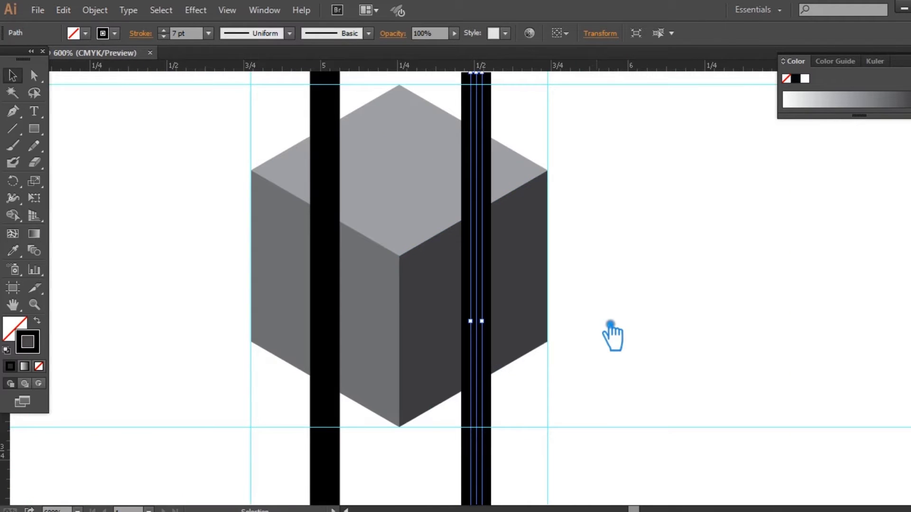
{"action": "left_click", "coordinate": [706, 305]}
{"action": "left_click_drag", "start_coordinate": [682, 299], "coordinate": [710, 352]}
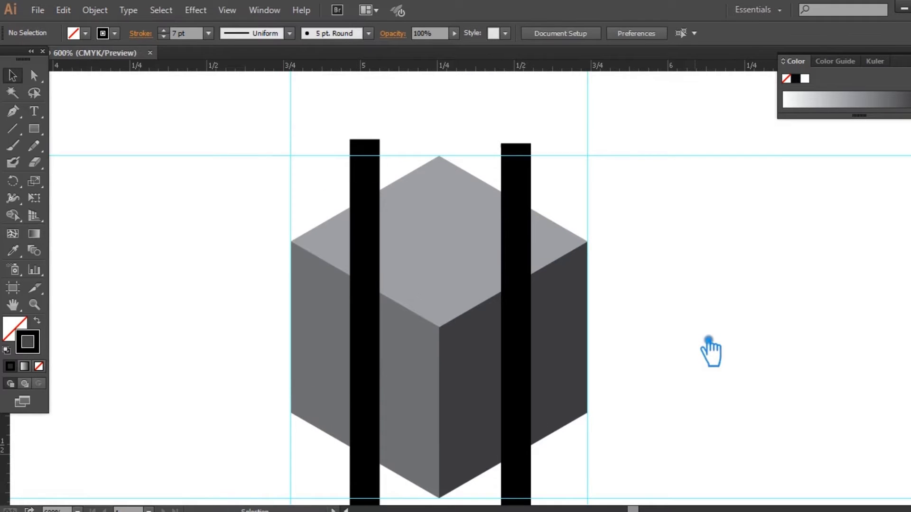
Draw a long diagonal bar from the cube's left corner and nudge it upward.
{"action": "left_click", "coordinate": [13, 128]}
{"action": "left_click_drag", "start_coordinate": [290, 242], "coordinate": [447, 334]}
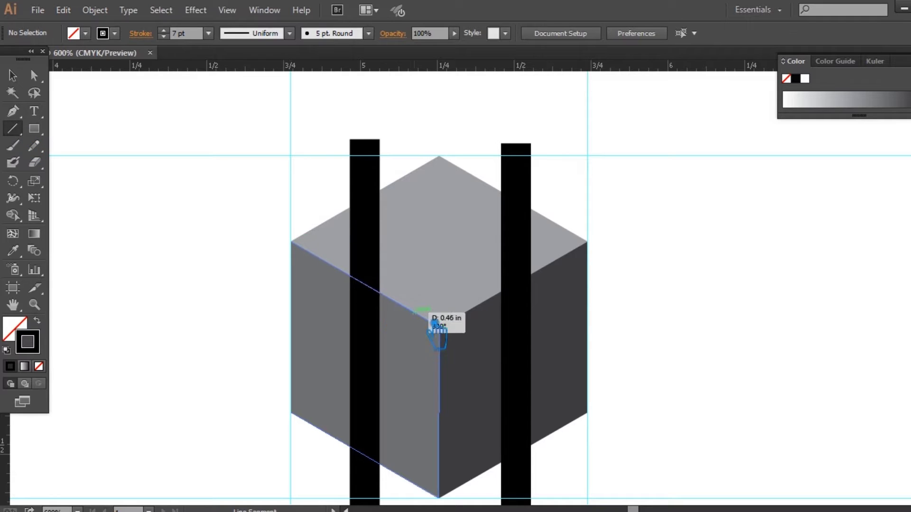
{"action": "mouse_move", "coordinate": [446, 333]}
{"action": "left_mouse_down"}
{"action": "mouse_move", "coordinate": [439, 326]}
{"action": "mouse_move", "coordinate": [662, 479]}
{"action": "mouse_move", "coordinate": [639, 458]}
{"action": "left_mouse_up"}
{"action": "key", "text": "v"}
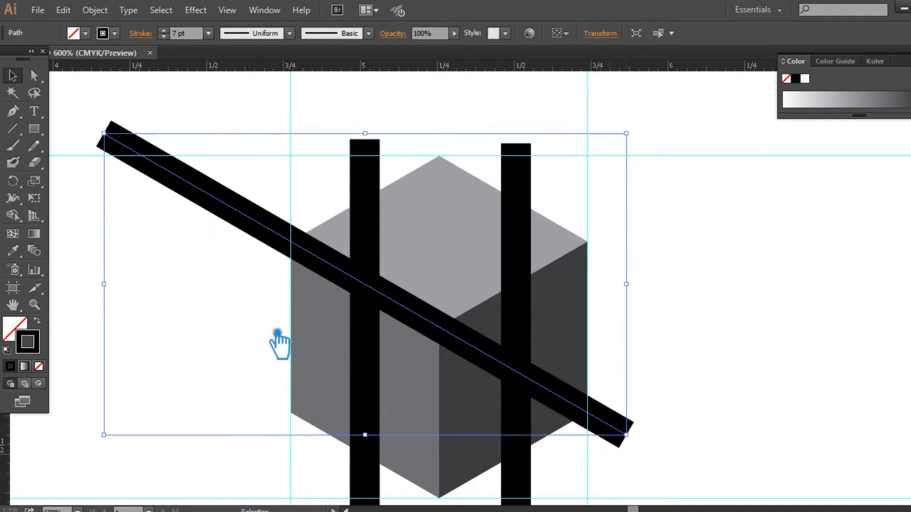
{"action": "left_click", "coordinate": [220, 260]}
{"action": "mouse_move", "coordinate": [246, 226]}
{"action": "left_mouse_down"}
{"action": "mouse_move", "coordinate": [359, 182]}
{"action": "mouse_move", "coordinate": [352, 192]}
{"action": "left_mouse_up"}
{"action": "key", "text": "Up"}
{"action": "key", "text": "Up"}
{"action": "key", "text": "Up"}
{"action": "key", "text": "Up"}
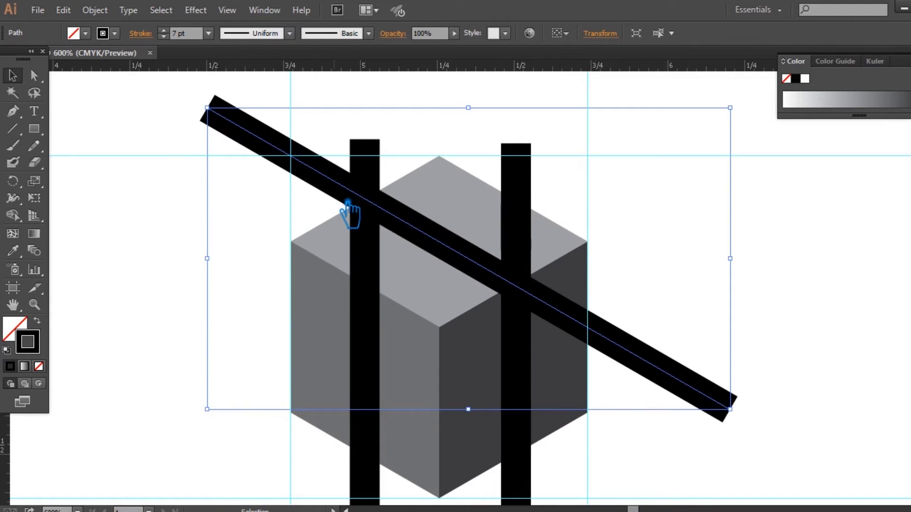
{"action": "key", "text": "Up"}
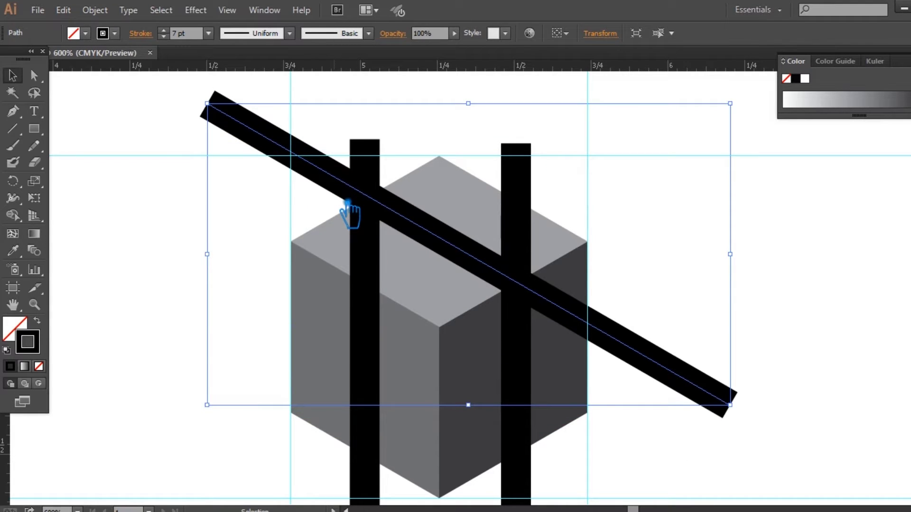
{"action": "left_click", "coordinate": [829, 331]}
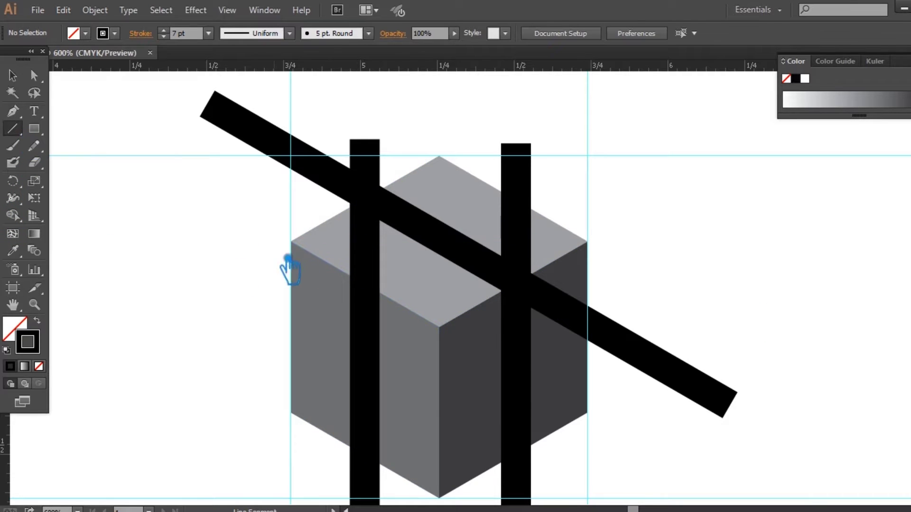
Draw a bar along the cube's upper-left edge, lengthen it and nudge it into place.
{"action": "left_click_drag", "start_coordinate": [291, 242], "coordinate": [438, 155]}
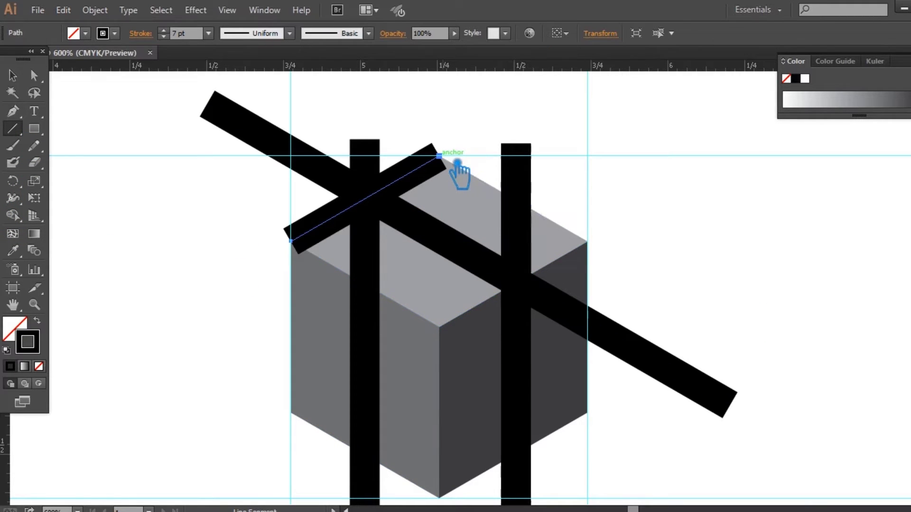
{"action": "left_click", "coordinate": [12, 75]}
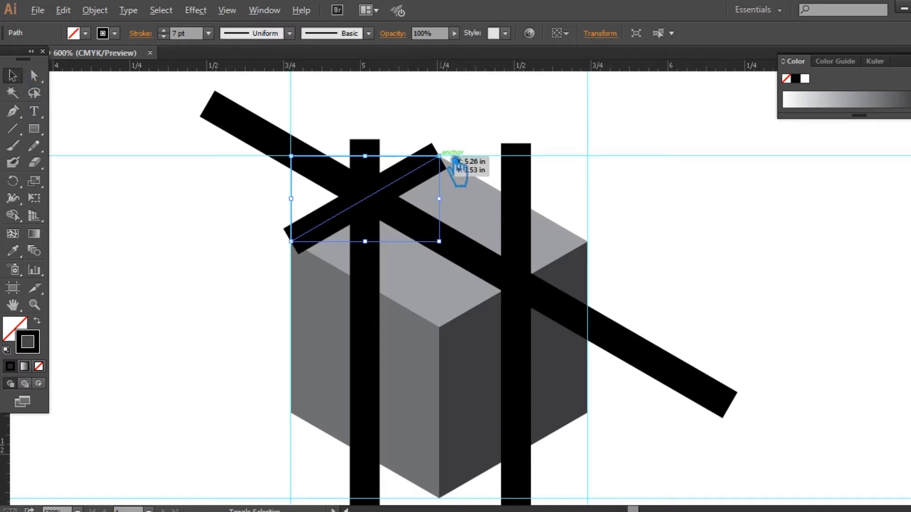
{"action": "mouse_move", "coordinate": [454, 162]}
{"action": "left_mouse_down"}
{"action": "mouse_move", "coordinate": [536, 121]}
{"action": "mouse_move", "coordinate": [546, 129]}
{"action": "left_mouse_up"}
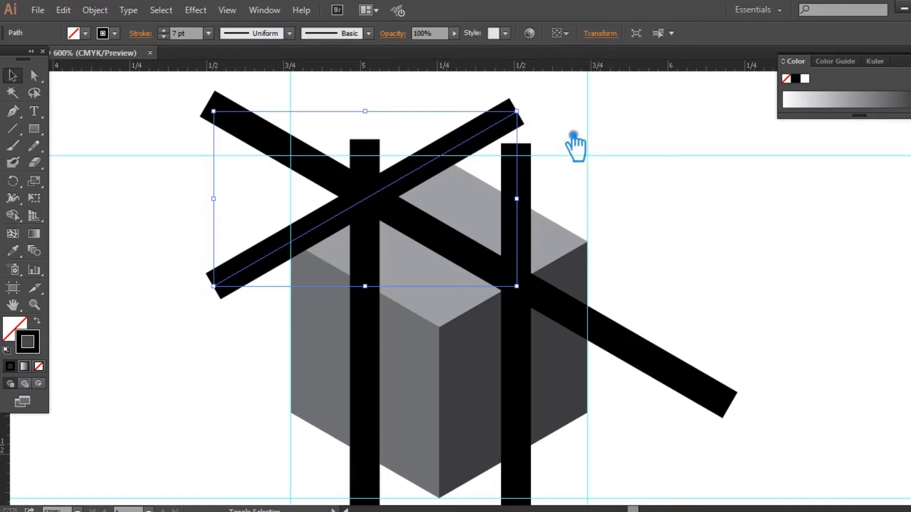
{"action": "left_click", "coordinate": [584, 145]}
{"action": "left_click_drag", "start_coordinate": [494, 140], "coordinate": [521, 182]}
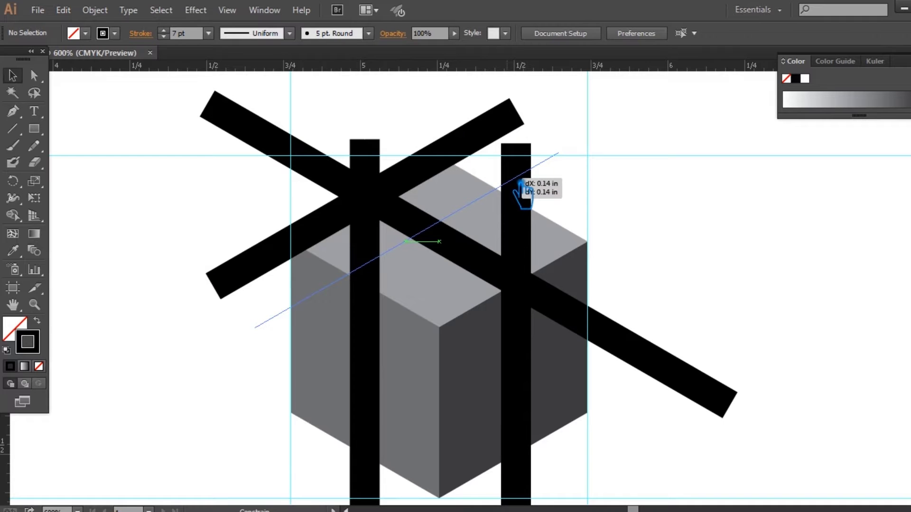
{"action": "left_click_drag", "start_coordinate": [520, 183], "coordinate": [520, 182]}
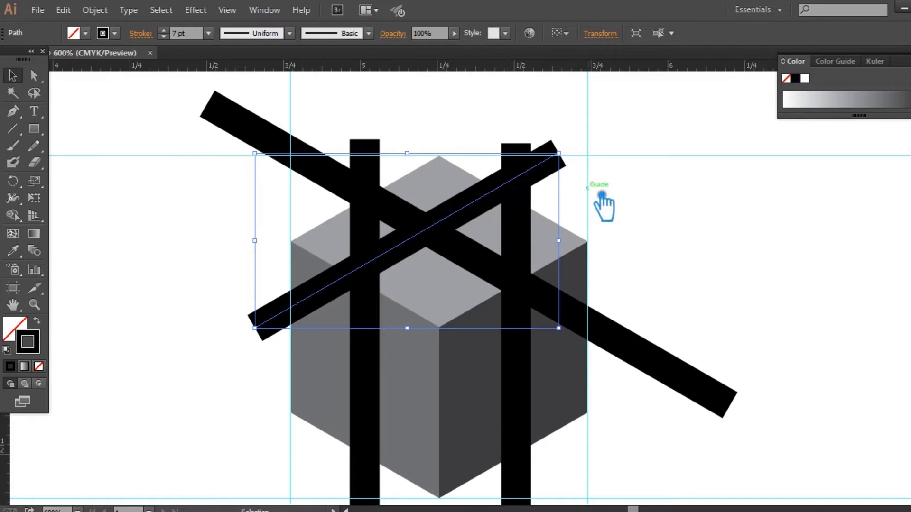
{"action": "key", "text": "shift+Up"}
{"action": "key", "text": "shift+Left"}
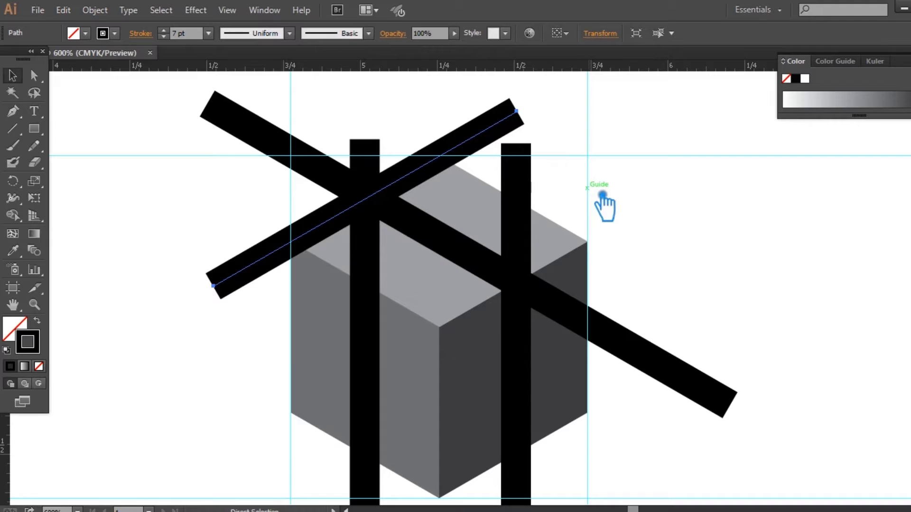
{"action": "left_click", "coordinate": [674, 196]}
{"action": "left_click", "coordinate": [18, 132]}
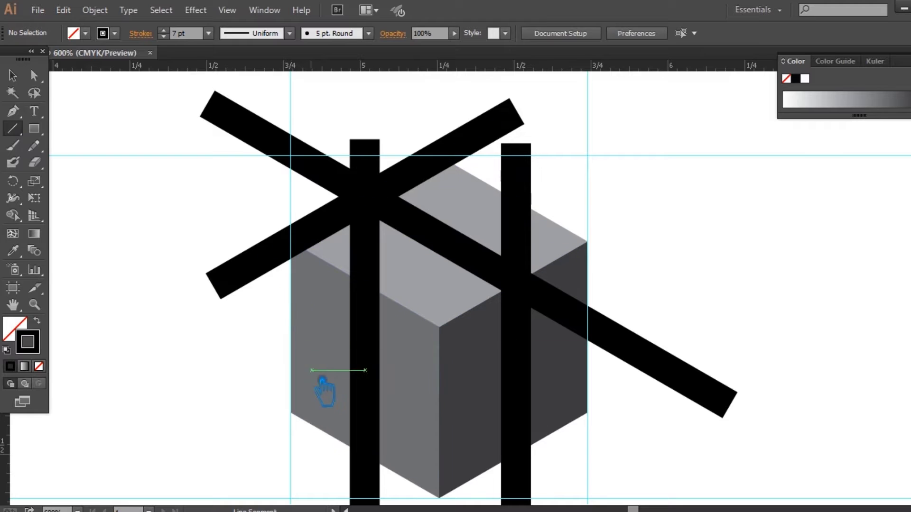
Draw a bar along the cube's bottom-left edge and lengthen it past the cube.
{"action": "mouse_move", "coordinate": [305, 420]}
{"action": "left_mouse_down"}
{"action": "mouse_move", "coordinate": [451, 504]}
{"action": "mouse_move", "coordinate": [439, 498]}
{"action": "left_mouse_up"}
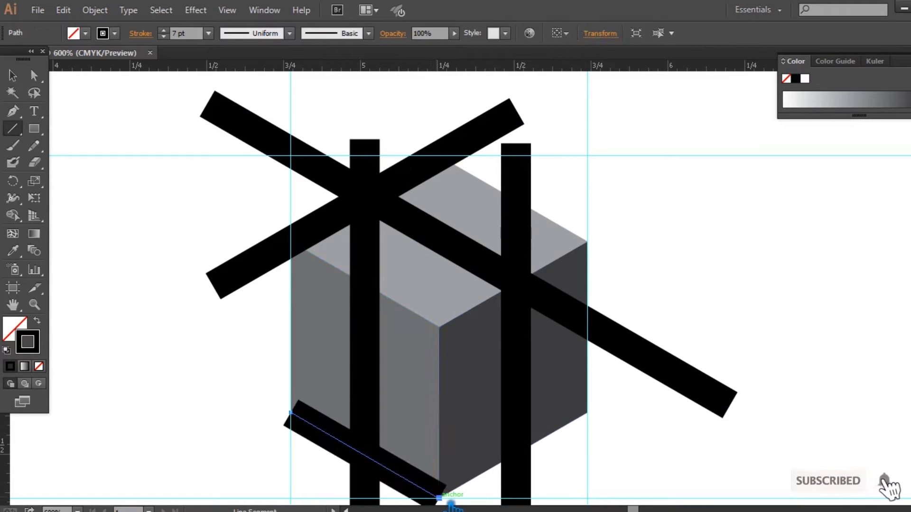
{"action": "scroll", "coordinate": [509, 444], "scroll_direction": "down", "scroll_amount": 3}
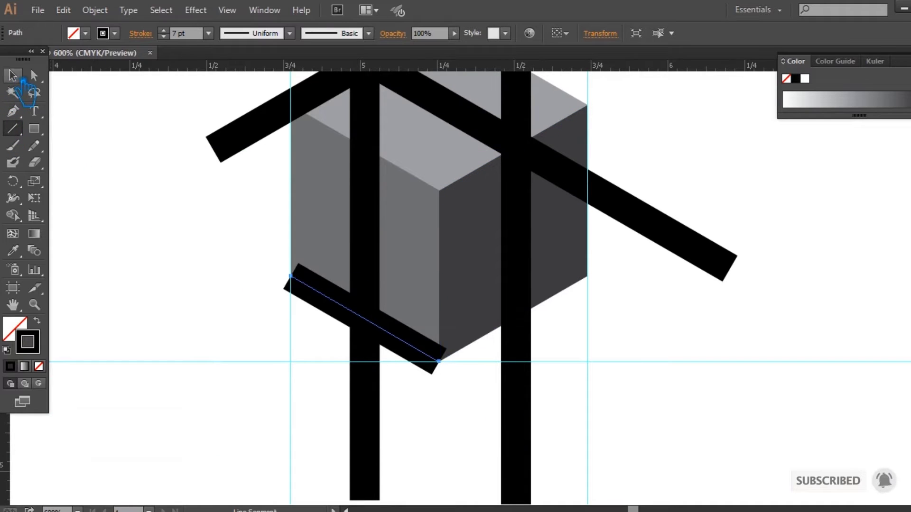
{"action": "mouse_move", "coordinate": [439, 362]}
{"action": "left_mouse_down"}
{"action": "mouse_move", "coordinate": [530, 411]}
{"action": "mouse_move", "coordinate": [524, 415]}
{"action": "left_mouse_up"}
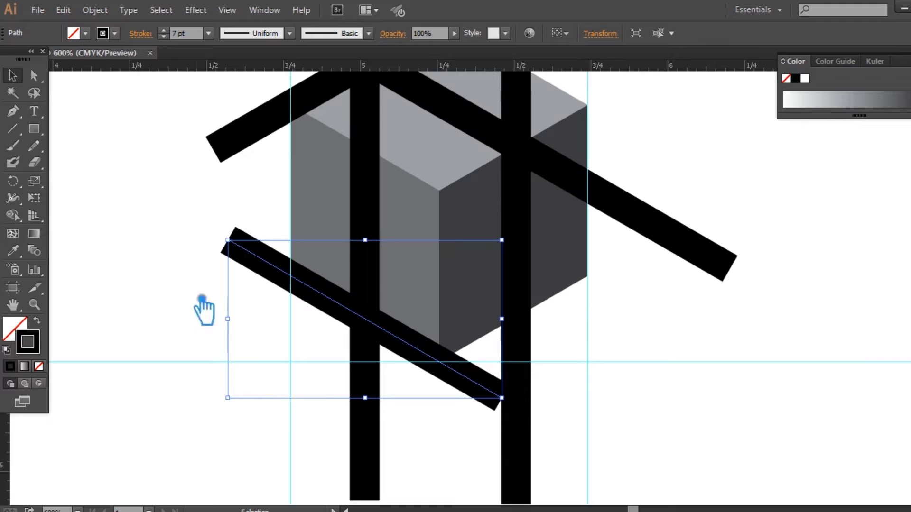
Draw a long bar from the cube's front-top corner to its right corner, then zoom out.
{"action": "left_click", "coordinate": [13, 128]}
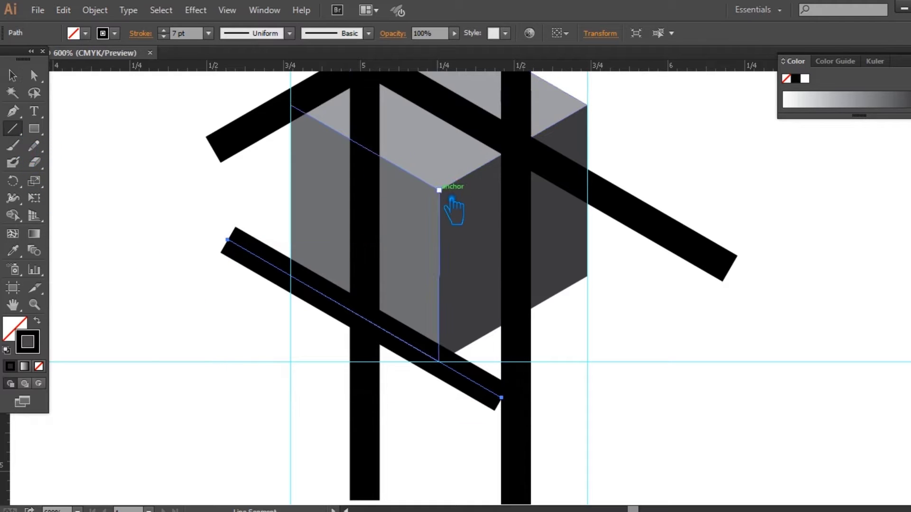
{"action": "left_click_drag", "start_coordinate": [450, 200], "coordinate": [599, 113]}
{"action": "key", "text": "ctrl"}
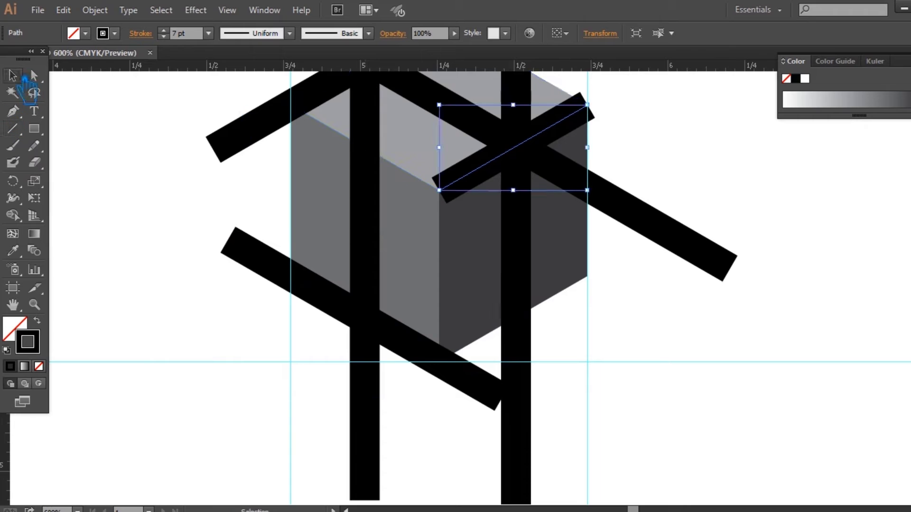
{"action": "left_click_drag", "start_coordinate": [599, 115], "coordinate": [768, 218]}
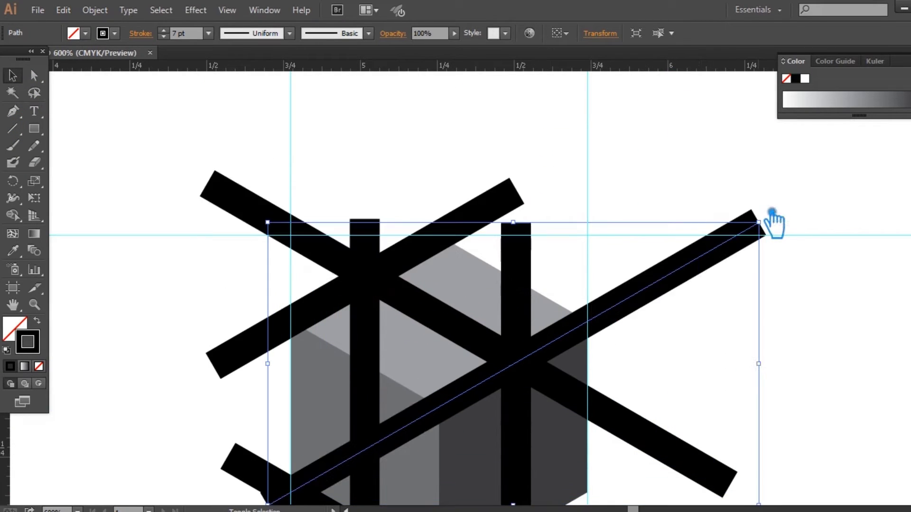
{"action": "left_click", "coordinate": [745, 401]}
{"action": "left_click_drag", "start_coordinate": [745, 401], "coordinate": [676, 242]}
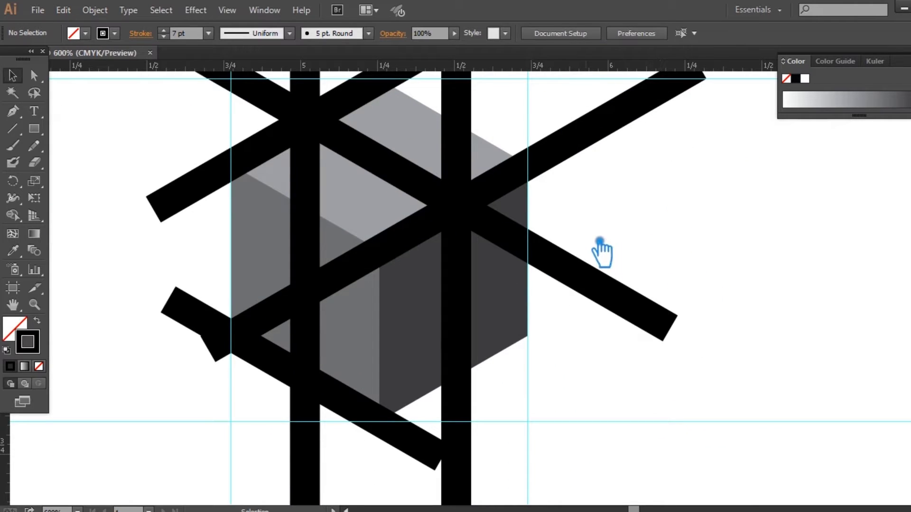
{"action": "left_click_drag", "start_coordinate": [600, 251], "coordinate": [678, 311]}
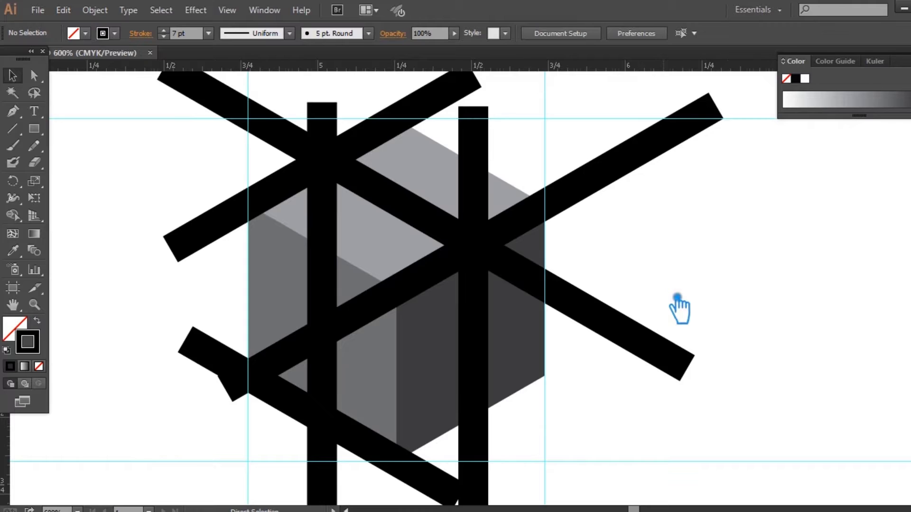
{"action": "key", "text": "ctrl+minus"}
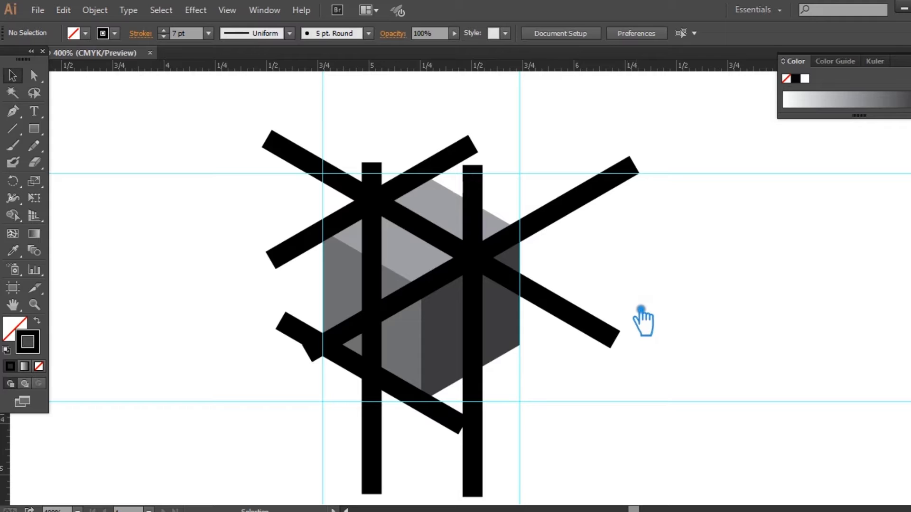
{"action": "left_click", "coordinate": [593, 338]}
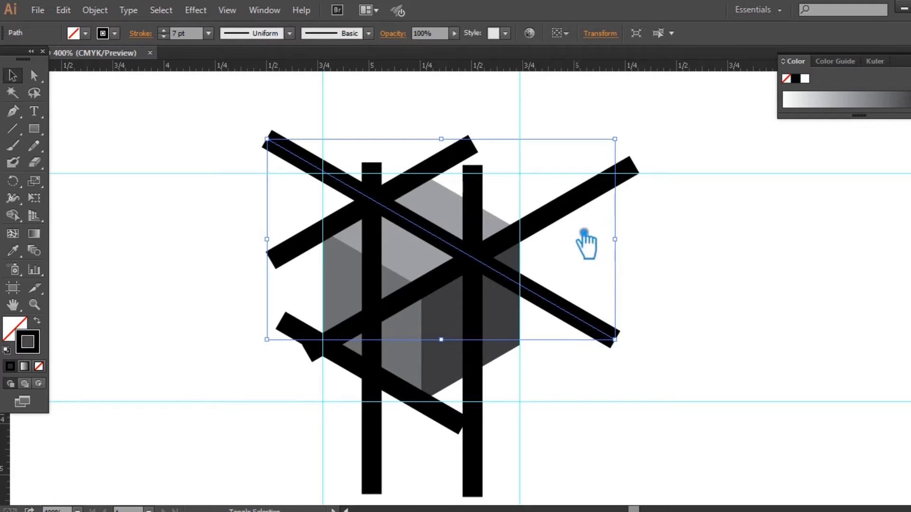
Select all six bars and use Object > Expand with Fill and Stroke checked.
{"action": "left_click", "coordinate": [568, 217], "text": "shift"}
{"action": "left_click", "coordinate": [484, 204], "text": "shift"}
{"action": "left_click", "coordinate": [425, 196], "text": "shift"}
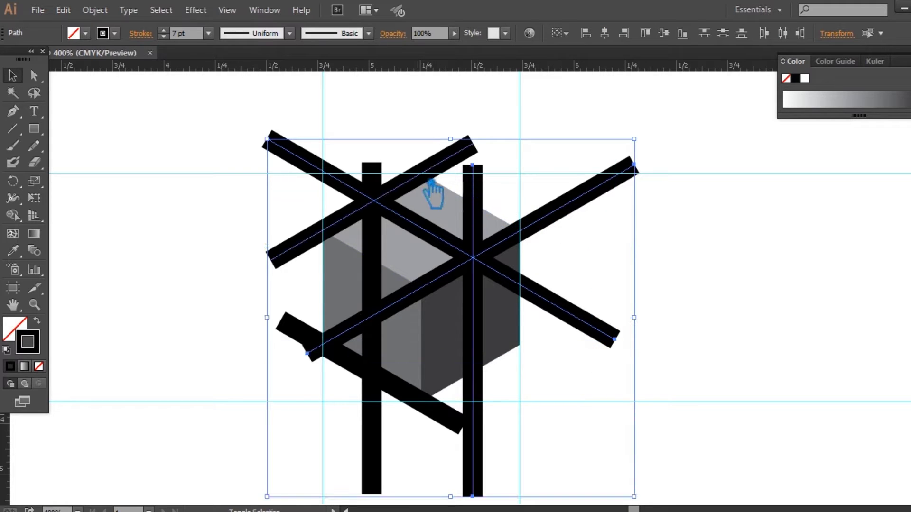
{"action": "left_click", "coordinate": [375, 252], "text": "shift"}
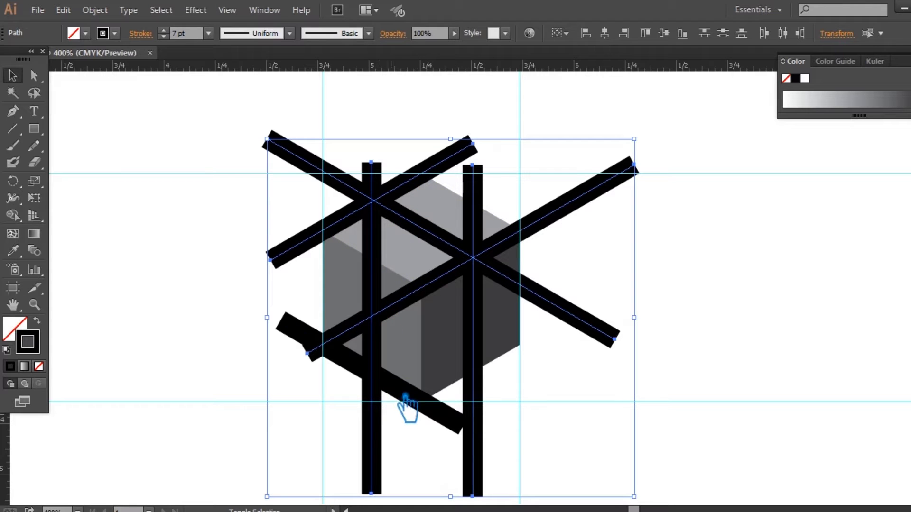
{"action": "left_click", "coordinate": [422, 405], "text": "shift"}
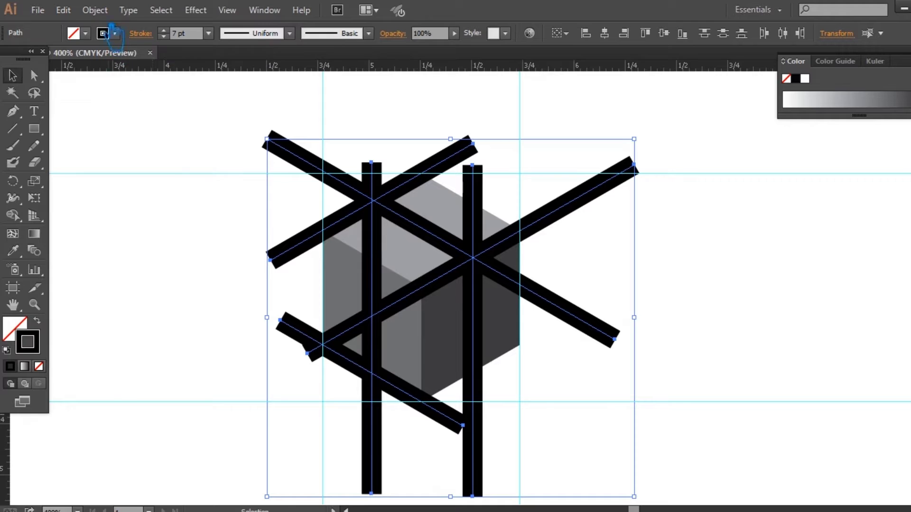
{"action": "left_click", "coordinate": [95, 10]}
{"action": "left_click", "coordinate": [133, 163]}
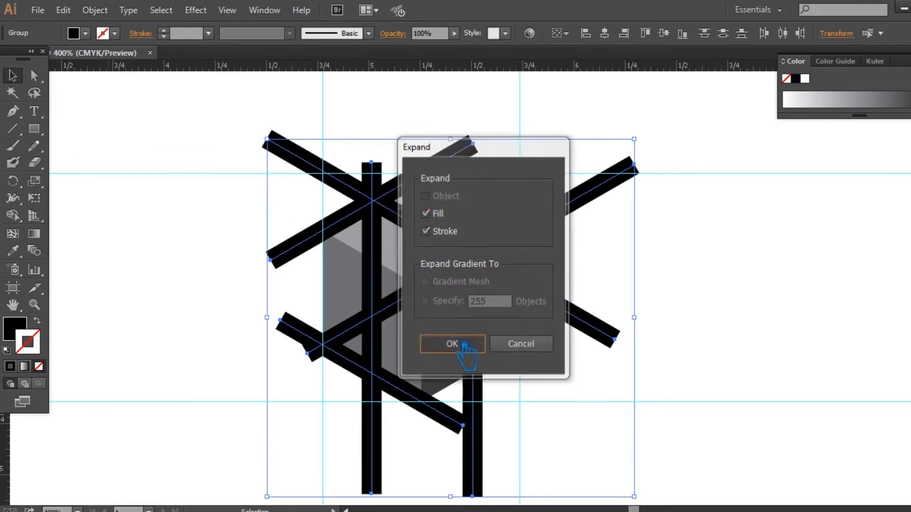
{"action": "left_click", "coordinate": [467, 345]}
{"action": "left_click", "coordinate": [617, 416]}
{"action": "mouse_move", "coordinate": [607, 421]}
{"action": "left_mouse_down"}
{"action": "mouse_move", "coordinate": [484, 357]}
{"action": "mouse_move", "coordinate": [576, 393]}
{"action": "left_mouse_up"}
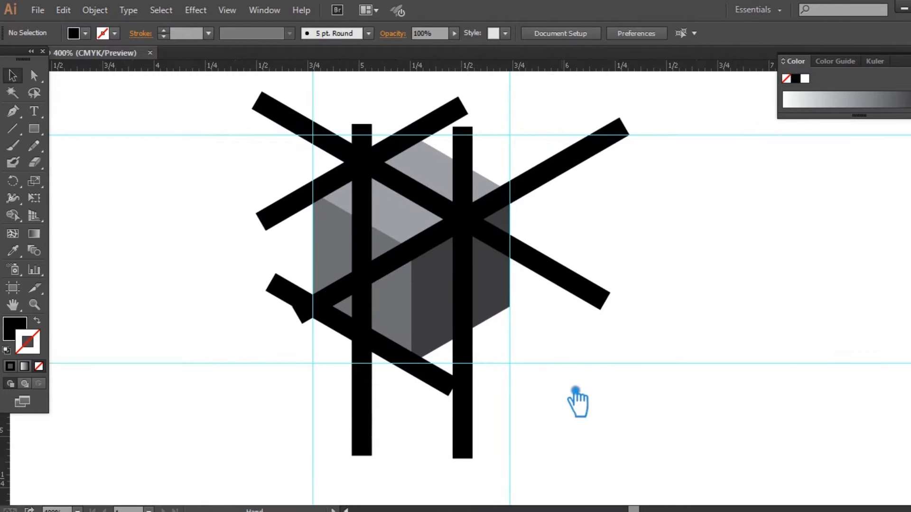
Zoom in to 6400% and align the rising black band's edge flush with the grey face edge.
{"action": "key", "text": "ctrl+plus"}
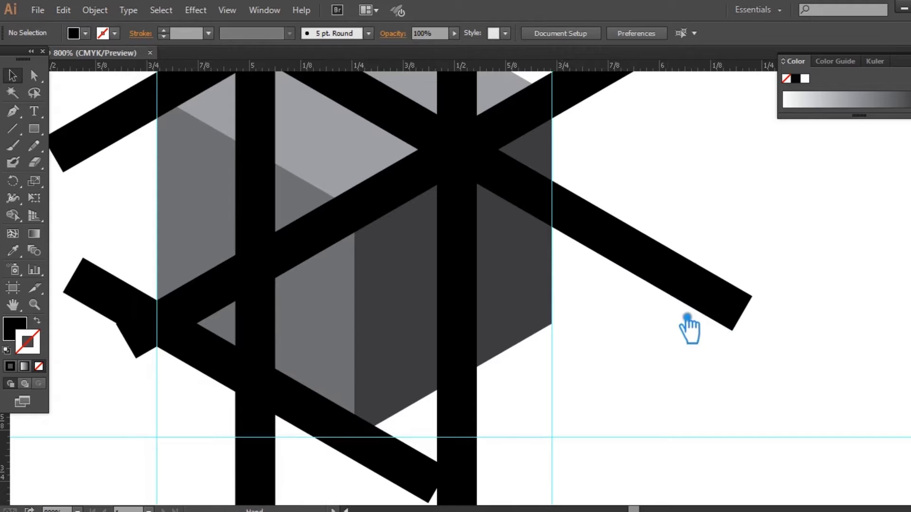
{"action": "left_click_drag", "start_coordinate": [712, 232], "coordinate": [736, 301]}
{"action": "key", "text": "ctrl+plus"}
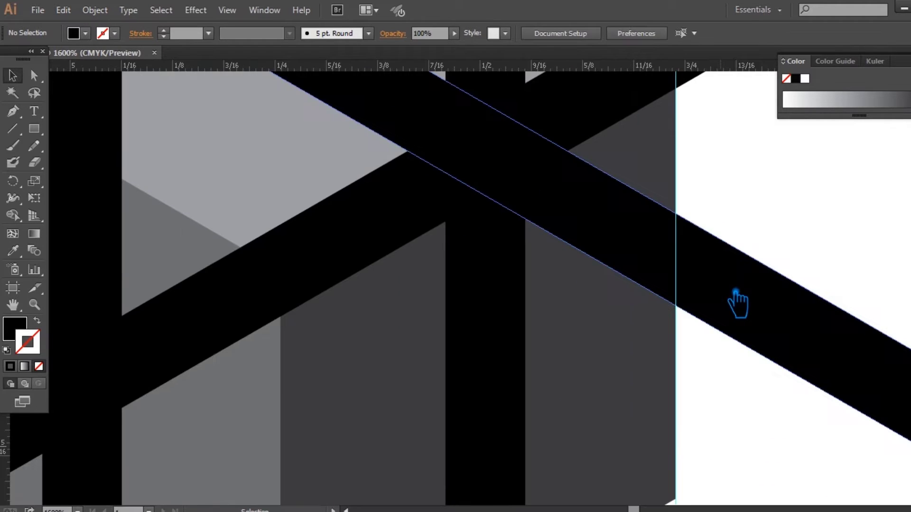
{"action": "left_click_drag", "start_coordinate": [376, 228], "coordinate": [407, 327]}
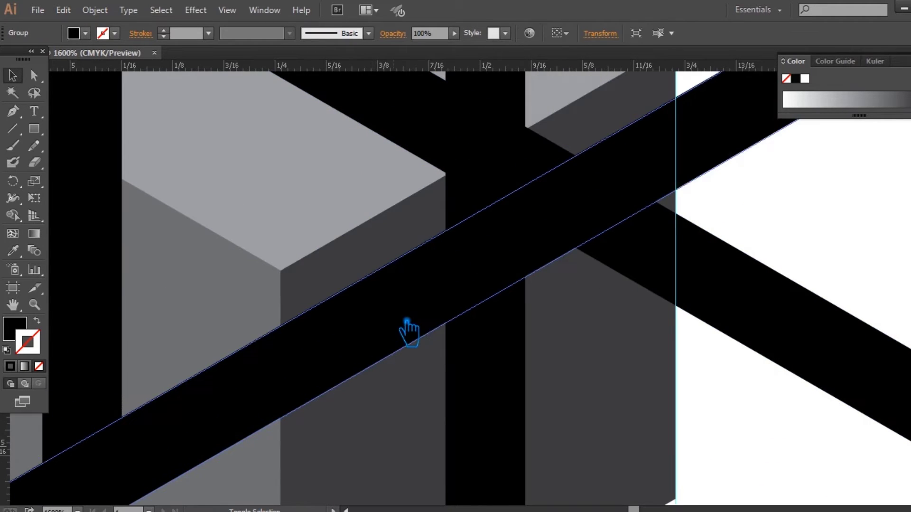
{"action": "key", "text": "ctrl+plus"}
{"action": "key", "text": "ctrl+plus"}
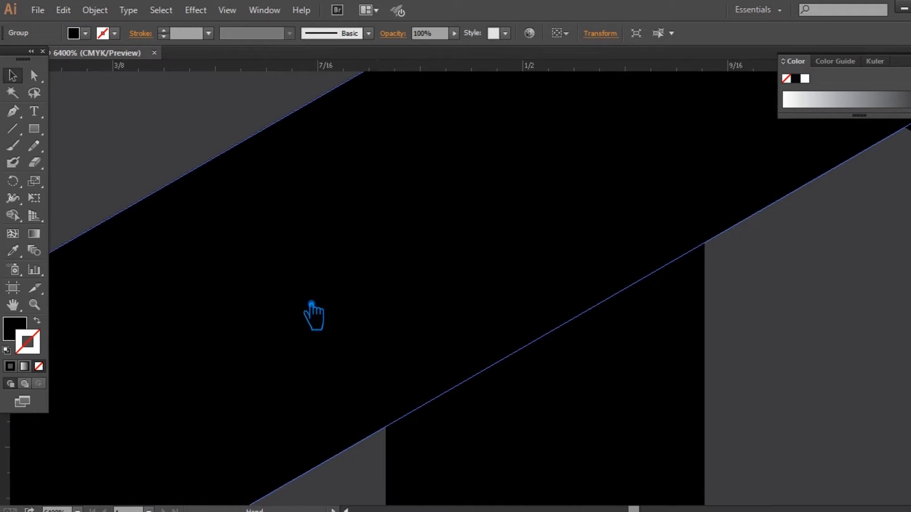
{"action": "left_click_drag", "start_coordinate": [311, 304], "coordinate": [375, 350]}
{"action": "left_click_drag", "start_coordinate": [361, 420], "coordinate": [200, 347]}
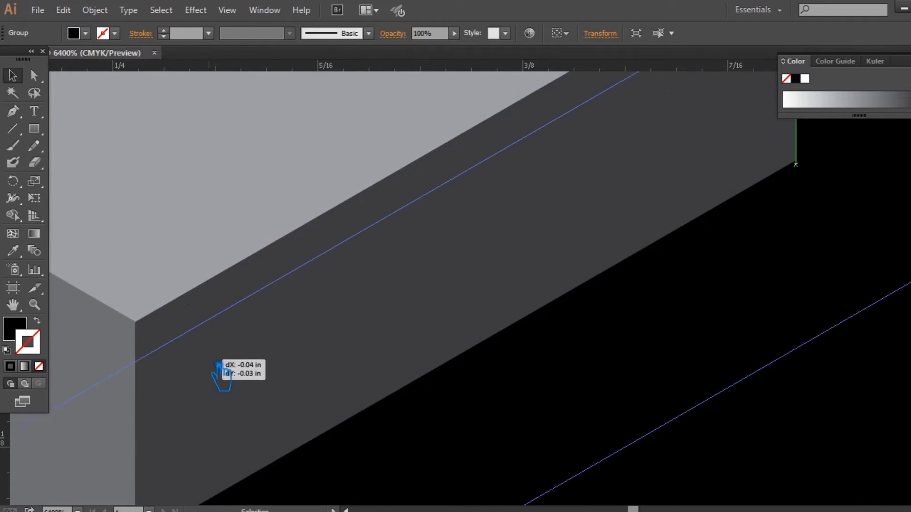
{"action": "left_click_drag", "start_coordinate": [200, 346], "coordinate": [195, 341]}
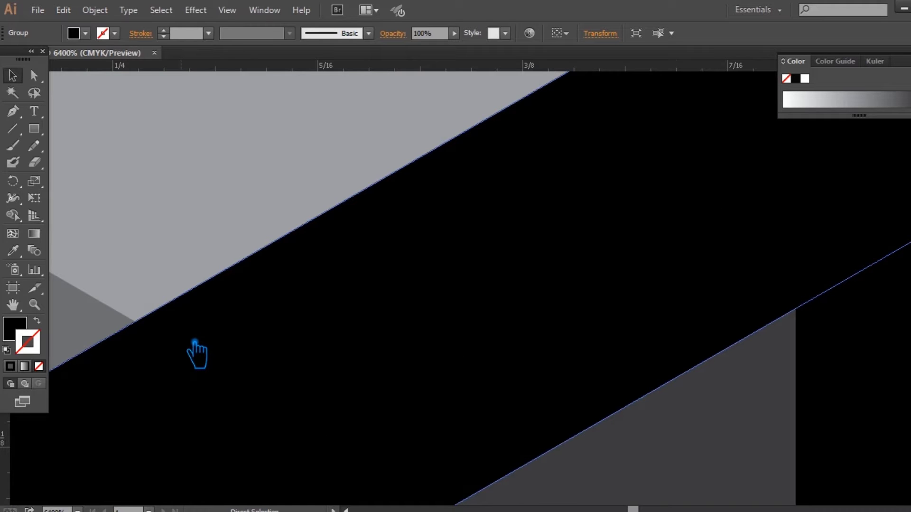
Zoom out to the whole cube and start moving the lower rising band straight down 0.45 in.
{"action": "key", "text": "ctrl+minus"}
{"action": "key", "text": "ctrl+minus"}
{"action": "key", "text": "ctrl+minus"}
{"action": "key", "text": "ctrl+minus"}
{"action": "key", "text": "ctrl+minus"}
{"action": "key", "text": "ctrl+minus"}
{"action": "key", "text": "ctrl+minus"}
{"action": "key", "text": "ctrl+minus"}
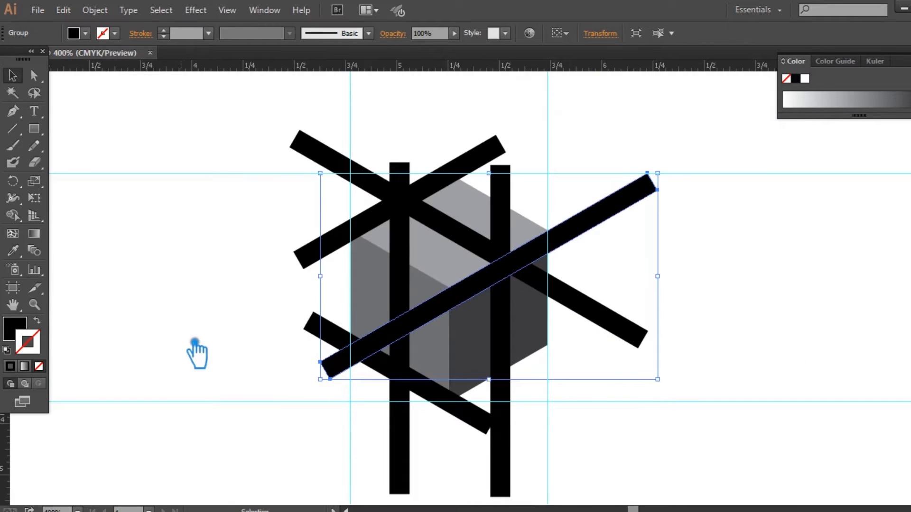
{"action": "key", "text": "a"}
{"action": "key", "text": "v"}
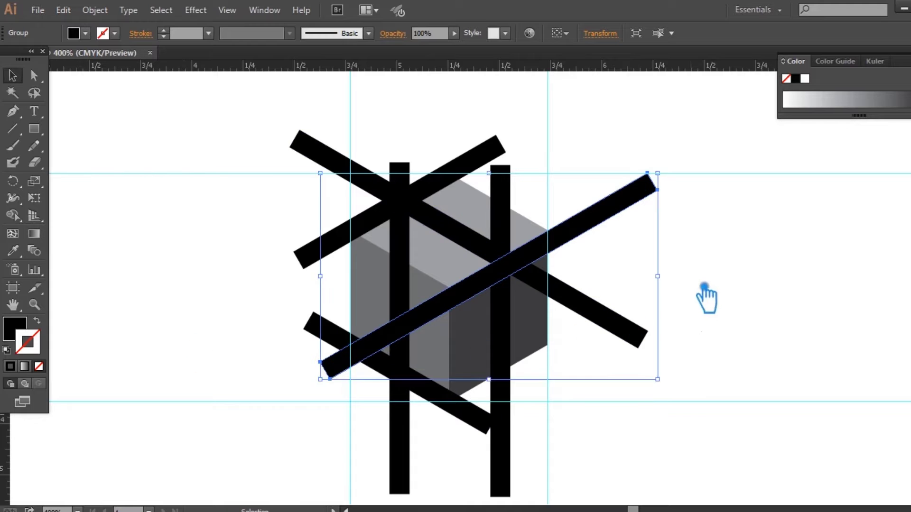
{"action": "left_click", "coordinate": [704, 299]}
{"action": "left_click_drag", "start_coordinate": [565, 256], "coordinate": [588, 341]}
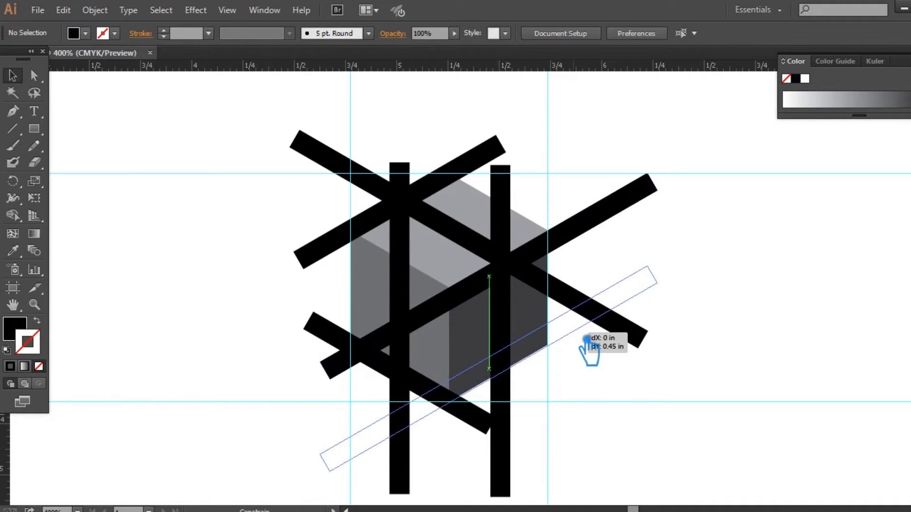
Drop the lower rising band 0.45 in, zoom to 1600%, and restore it after an accidental deletion.
{"action": "left_click_drag", "start_coordinate": [587, 341], "coordinate": [587, 342]}
{"action": "left_click_drag", "start_coordinate": [605, 413], "coordinate": [525, 305]}
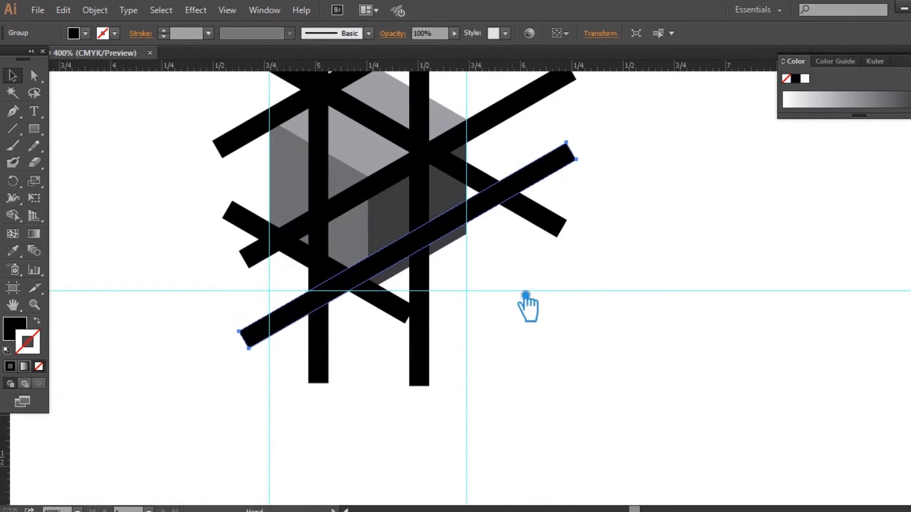
{"action": "key", "text": "ctrl+equal"}
{"action": "key", "text": "ctrl+equal"}
{"action": "key", "text": "ctrl+equal"}
{"action": "key", "text": "ctrl+equal"}
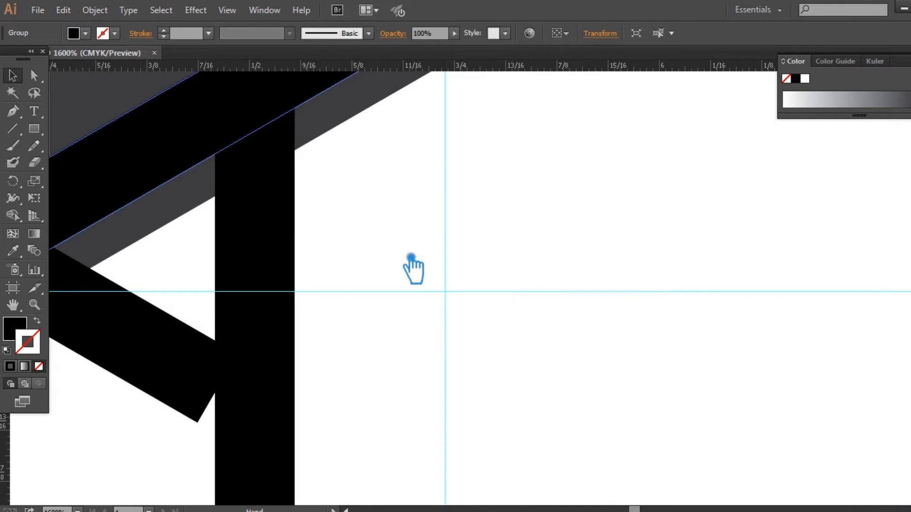
{"action": "left_click_drag", "start_coordinate": [421, 269], "coordinate": [651, 403]}
{"action": "left_click", "coordinate": [415, 290], "text": "shift"}
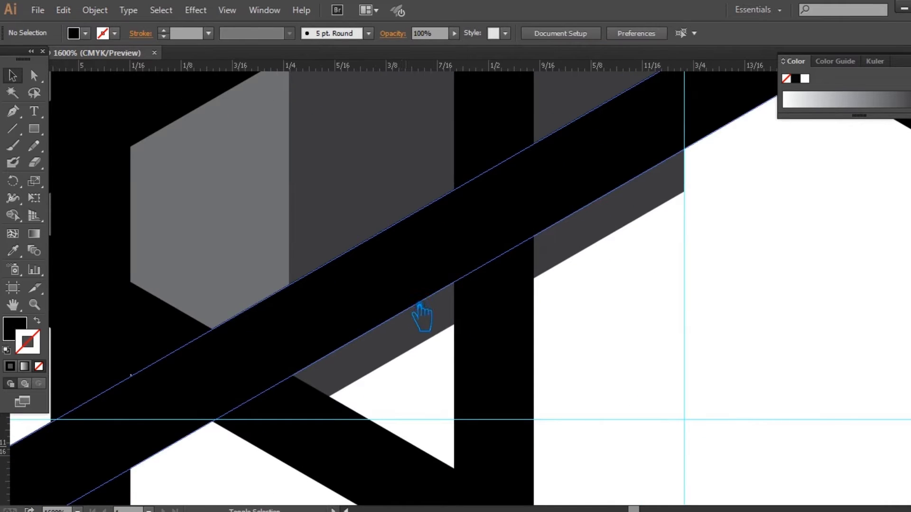
{"action": "key", "text": "ctrl+z"}
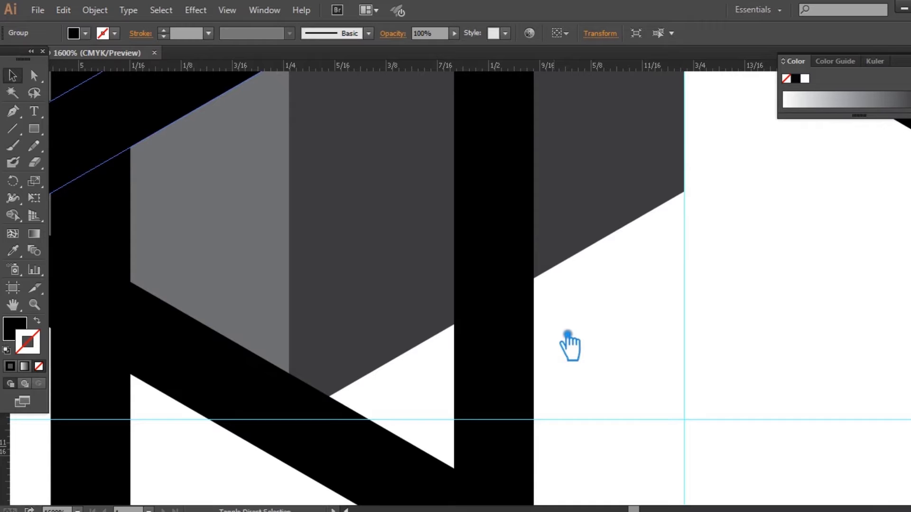
{"action": "key", "text": "ctrl+shift+z"}
Nudge the band at 6400% until its edge sits flush on the cube edge.
{"action": "left_click", "coordinate": [567, 335]}
{"action": "left_click_drag", "start_coordinate": [421, 302], "coordinate": [441, 327]}
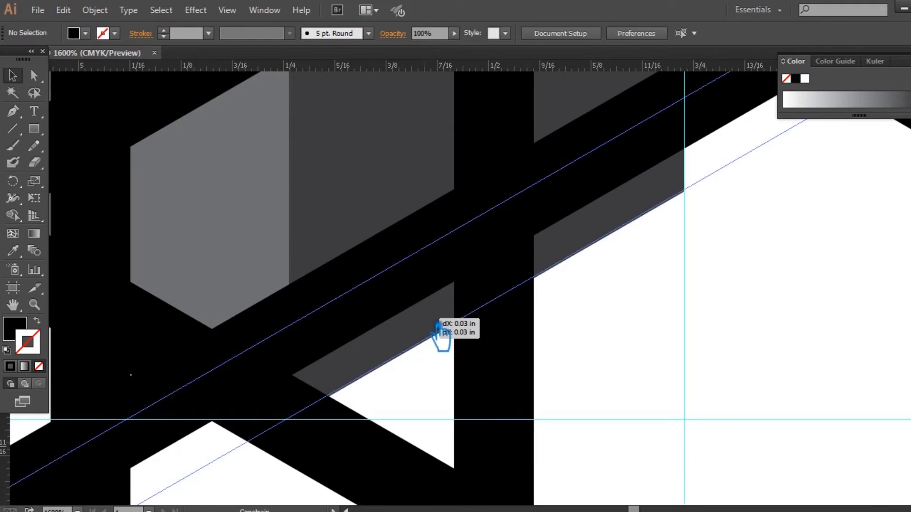
{"action": "left_click_drag", "start_coordinate": [440, 329], "coordinate": [442, 330]}
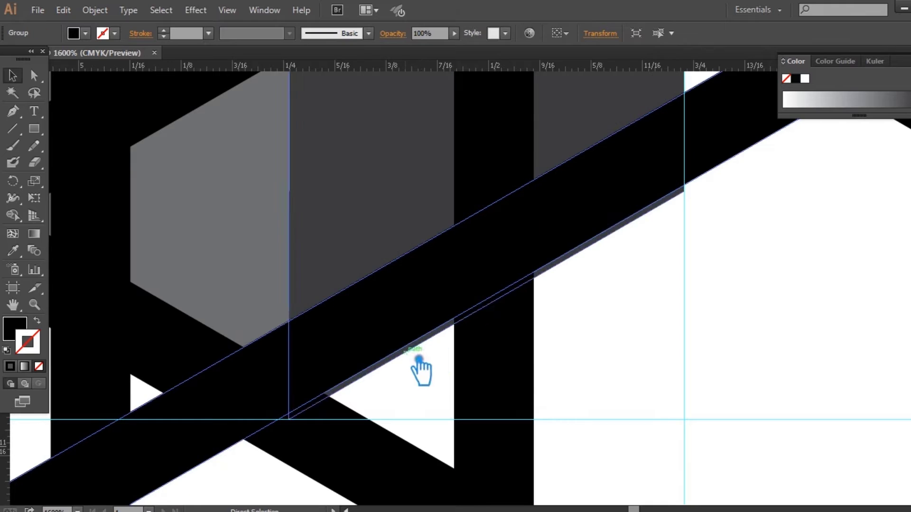
{"action": "left_click", "coordinate": [38, 307]}
{"action": "left_click_drag", "start_coordinate": [409, 342], "coordinate": [450, 382]}
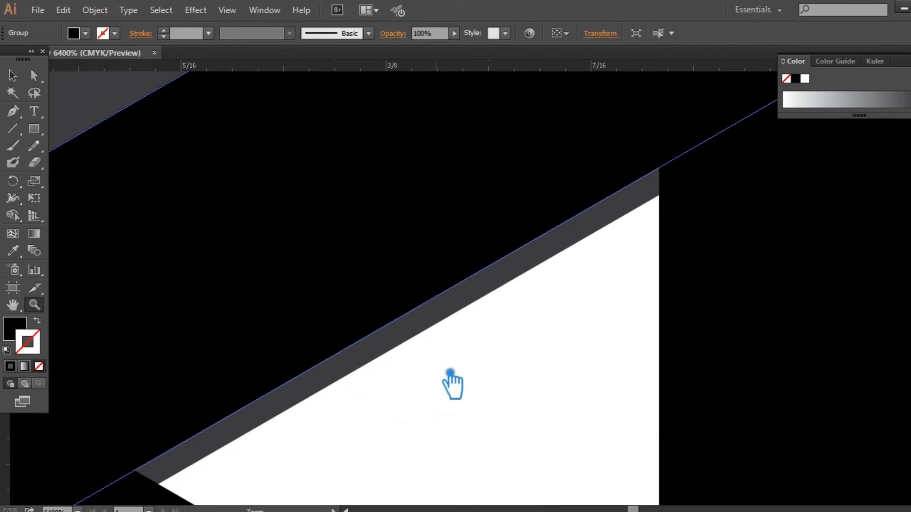
{"action": "left_click_drag", "start_coordinate": [368, 272], "coordinate": [380, 292]}
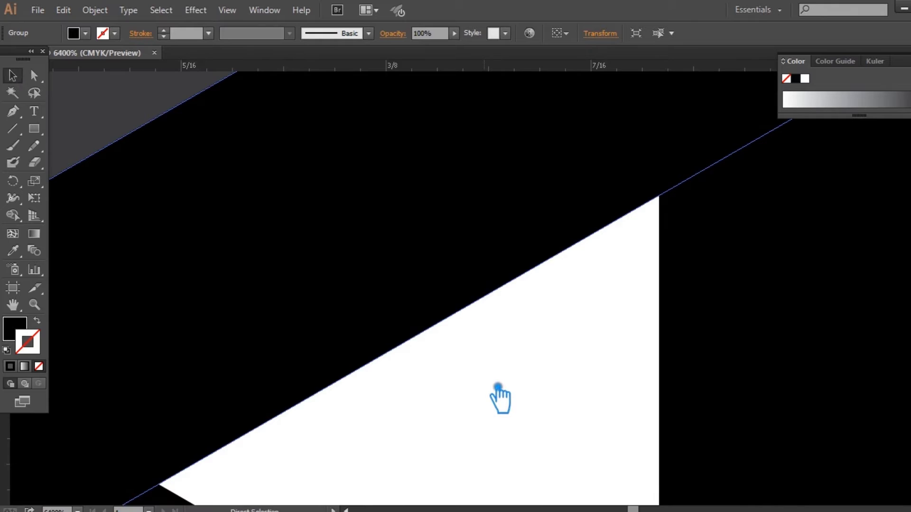
{"action": "key", "text": "ctrl+minus"}
{"action": "key", "text": "ctrl+minus"}
{"action": "key", "text": "ctrl+minus"}
{"action": "key", "text": "ctrl+minus"}
{"action": "key", "text": "ctrl+minus"}
{"action": "key", "text": "ctrl+minus"}
{"action": "key", "text": "ctrl+minus"}
{"action": "key", "text": "ctrl+minus"}
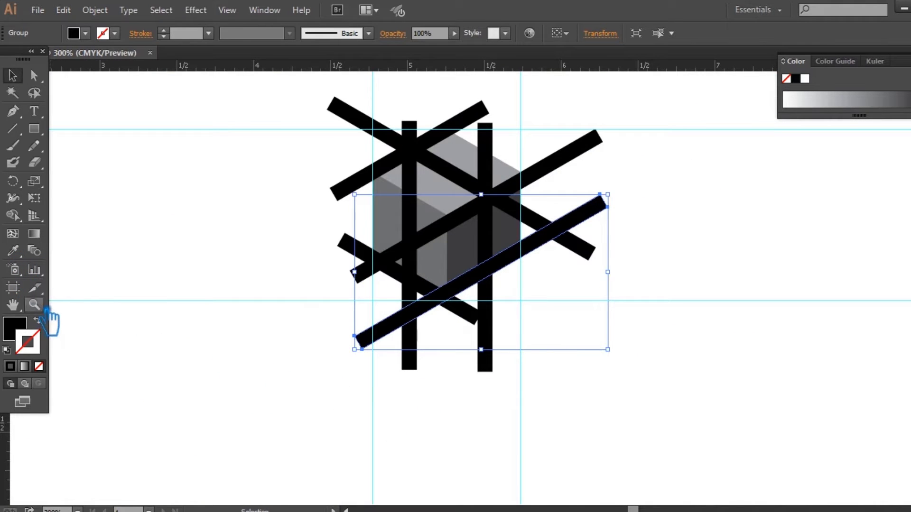
Zoom in where the bands meet and shift the descending band up against the grey edge.
{"action": "left_click", "coordinate": [46, 310]}
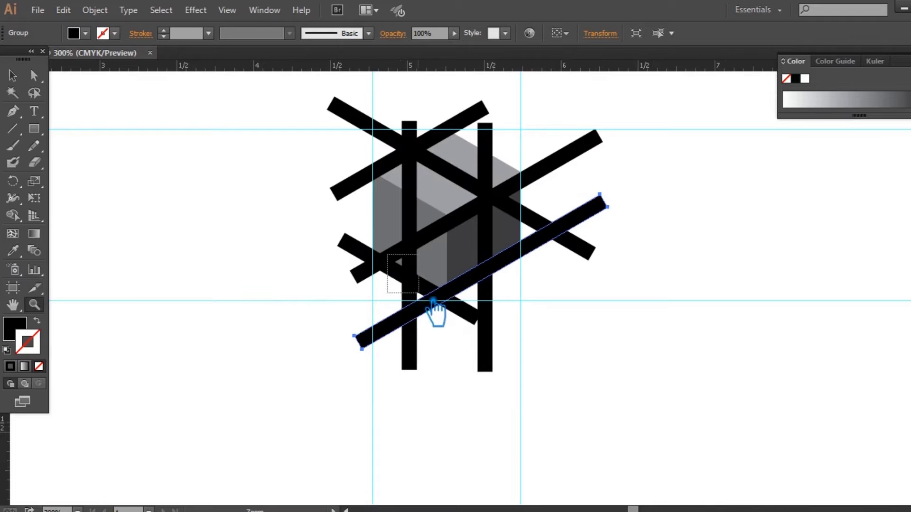
{"action": "left_click_drag", "start_coordinate": [387, 254], "coordinate": [419, 293]}
{"action": "left_click", "coordinate": [13, 75]}
{"action": "left_click", "coordinate": [376, 284]}
{"action": "mouse_move", "coordinate": [382, 321]}
{"action": "left_mouse_down"}
{"action": "mouse_move", "coordinate": [474, 232]}
{"action": "mouse_move", "coordinate": [431, 250]}
{"action": "mouse_move", "coordinate": [429, 264]}
{"action": "left_mouse_up"}
{"action": "left_click", "coordinate": [363, 311]}
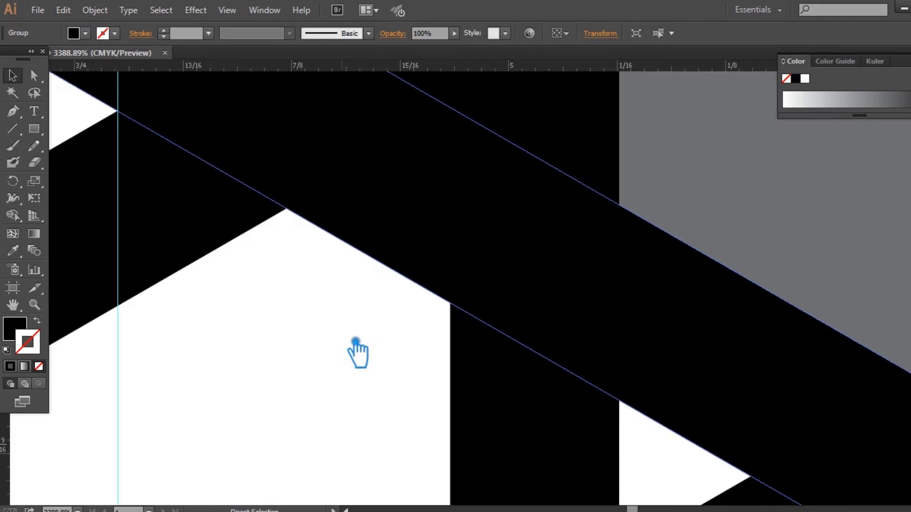
Raise the short descending band about 0.39 in and fine-tune it flush with the cube's top face.
{"action": "key", "text": "ctrl+minus"}
{"action": "key", "text": "ctrl+minus"}
{"action": "key", "text": "ctrl+minus"}
{"action": "key", "text": "ctrl+minus"}
{"action": "key", "text": "ctrl+minus"}
{"action": "key", "text": "ctrl+minus"}
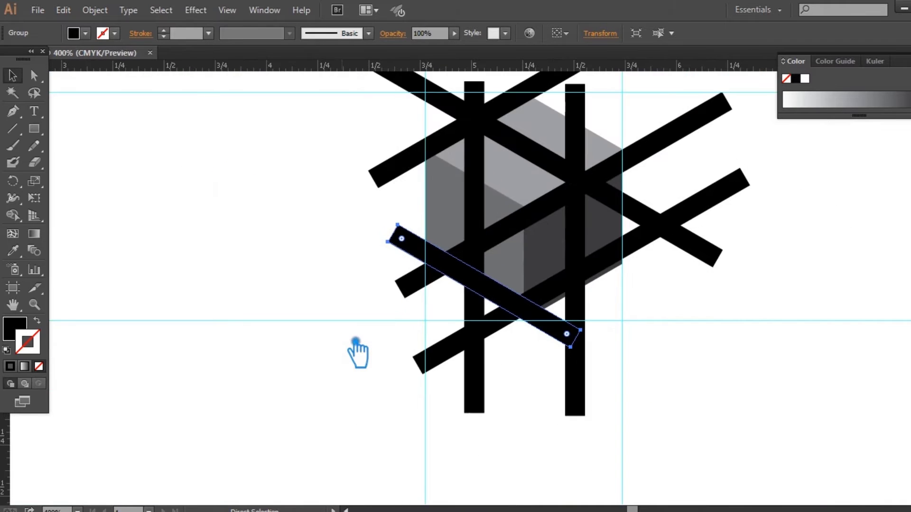
{"action": "key", "text": "a"}
{"action": "left_click", "coordinate": [315, 420]}
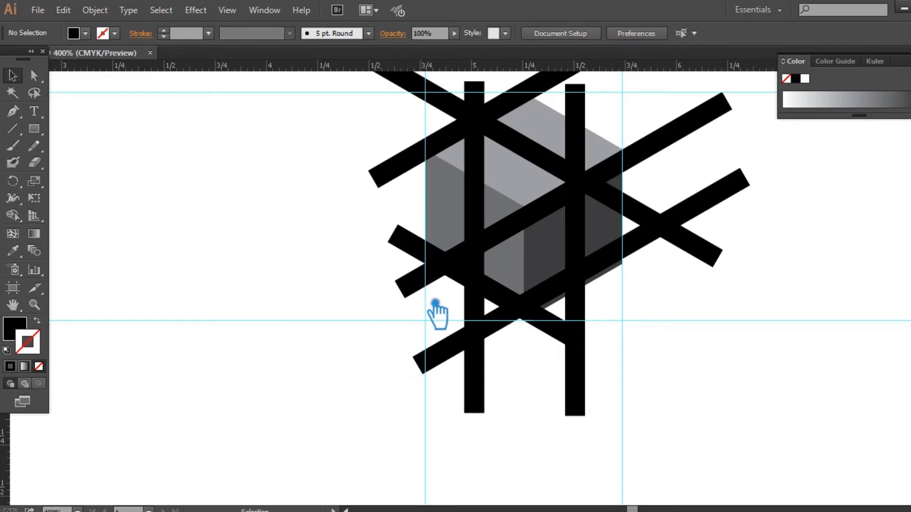
{"action": "left_click_drag", "start_coordinate": [489, 297], "coordinate": [487, 209]}
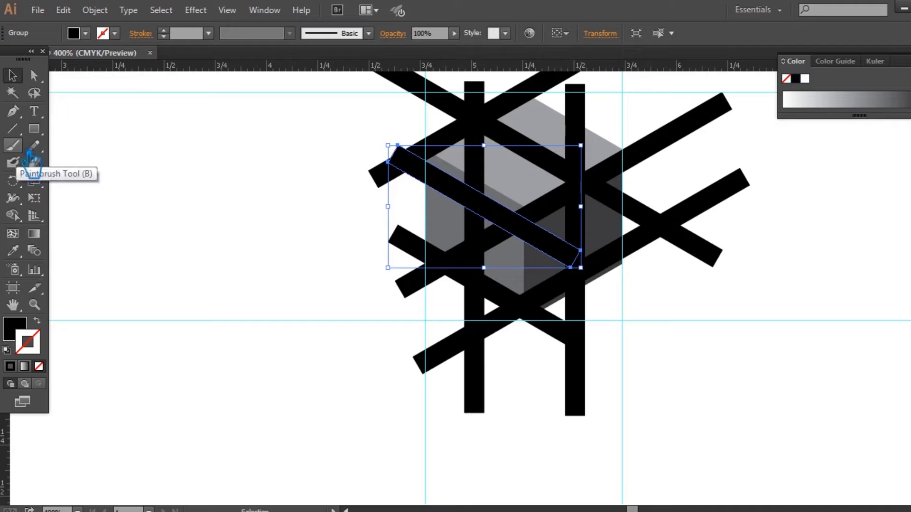
{"action": "left_click", "coordinate": [33, 305]}
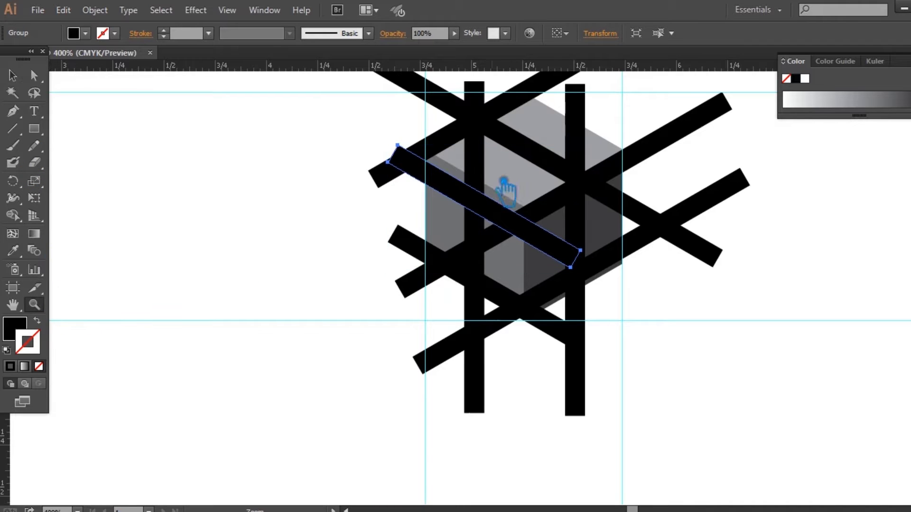
{"action": "left_click_drag", "start_coordinate": [443, 155], "coordinate": [496, 203]}
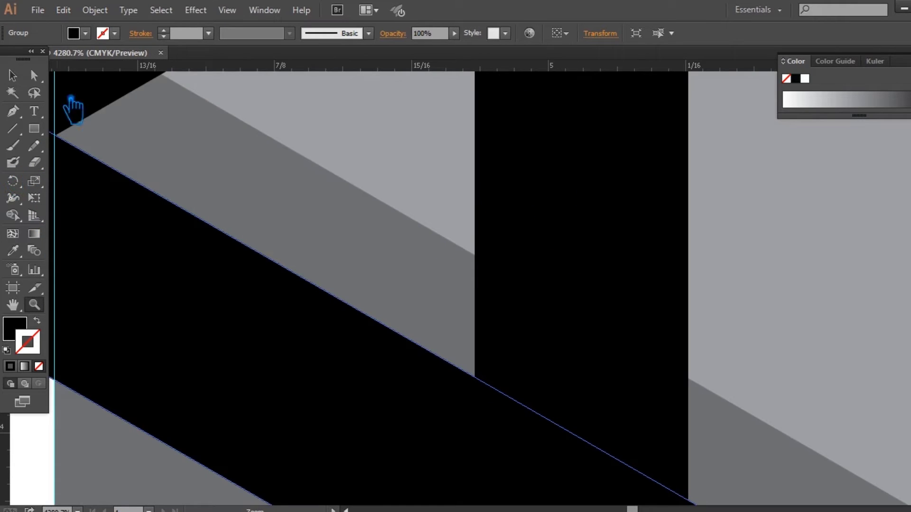
{"action": "left_click_drag", "start_coordinate": [301, 321], "coordinate": [307, 195]}
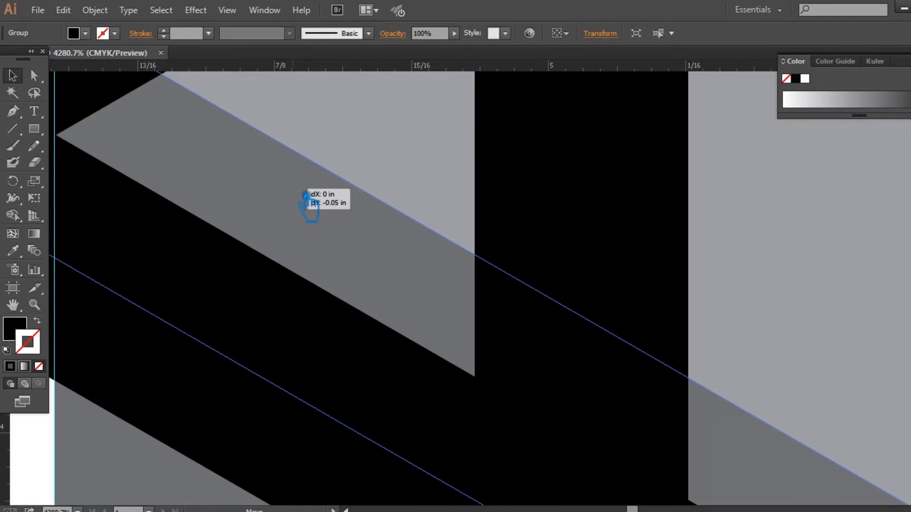
{"action": "mouse_move", "coordinate": [306, 196]}
{"action": "left_mouse_down"}
{"action": "mouse_move", "coordinate": [298, 218]}
{"action": "mouse_move", "coordinate": [298, 193]}
{"action": "left_mouse_up"}
Zoom out, recentre the drawing and zoom back in to 600%.
{"action": "key", "text": "ctrl+minus"}
{"action": "key", "text": "ctrl+minus"}
{"action": "key", "text": "ctrl+minus"}
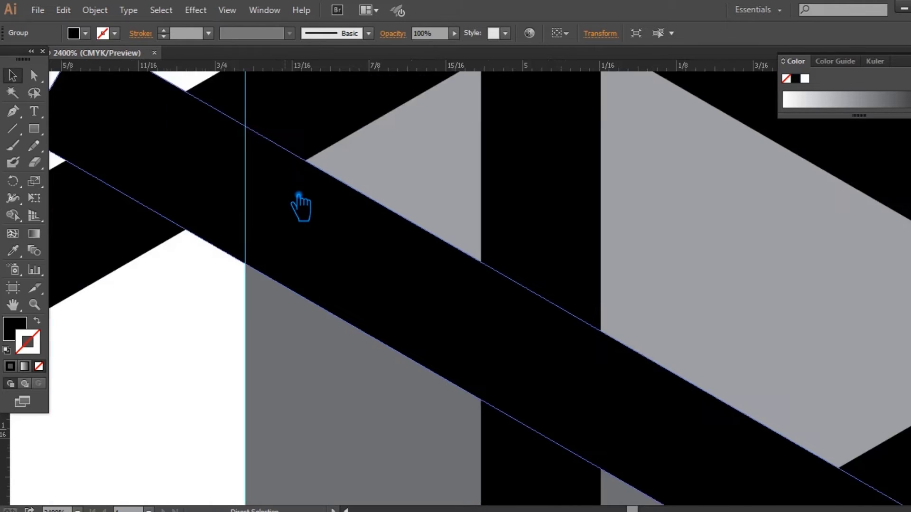
{"action": "key", "text": "ctrl+minus"}
{"action": "key", "text": "ctrl+minus"}
{"action": "key", "text": "ctrl+minus"}
{"action": "key", "text": "ctrl+minus"}
{"action": "key", "text": "ctrl+minus"}
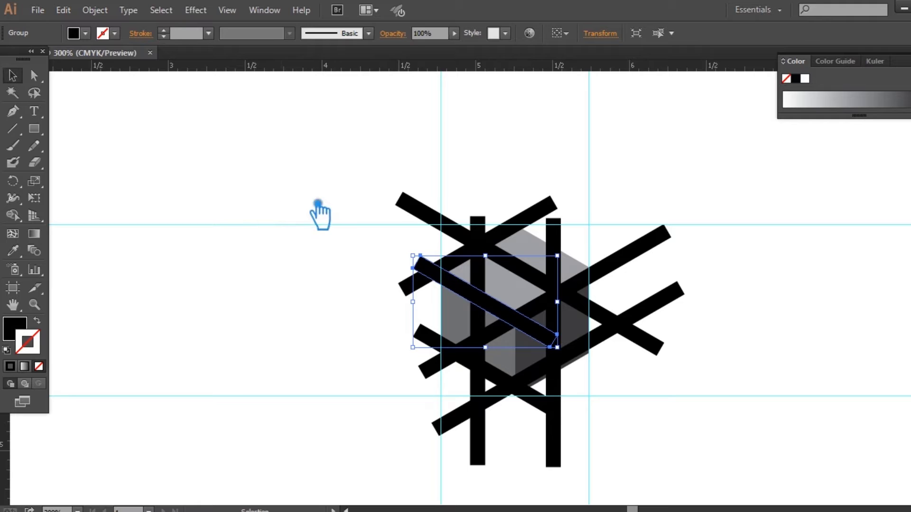
{"action": "left_click", "coordinate": [326, 203]}
{"action": "left_click_drag", "start_coordinate": [725, 389], "coordinate": [640, 388]}
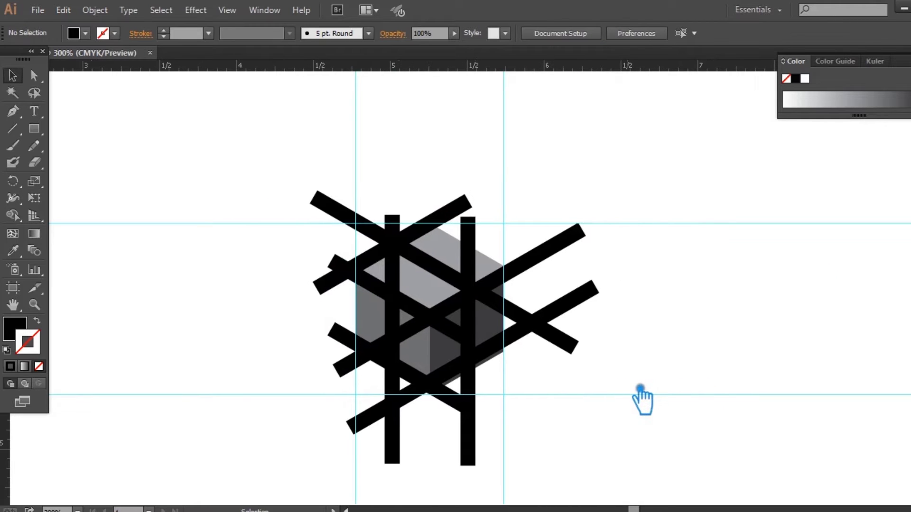
{"action": "key", "text": "ctrl+plus"}
{"action": "key", "text": "ctrl+plus"}
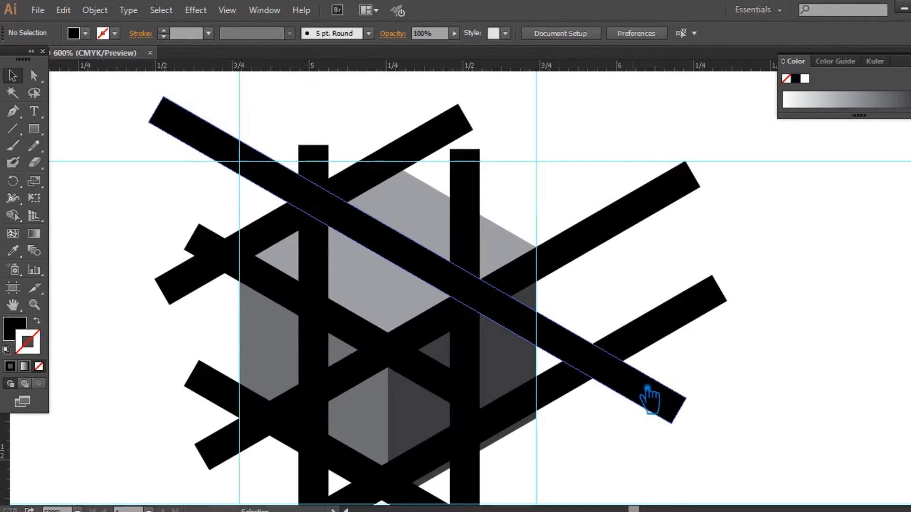
Undo the last change and nudge the upper rising band flush along the cube's top-face edge.
{"action": "key", "text": "ctrl+z"}
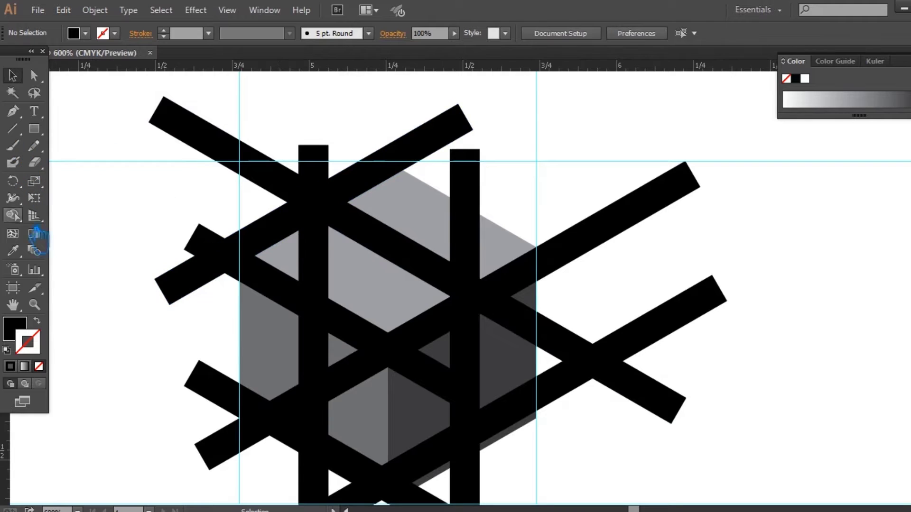
{"action": "left_click", "coordinate": [34, 304]}
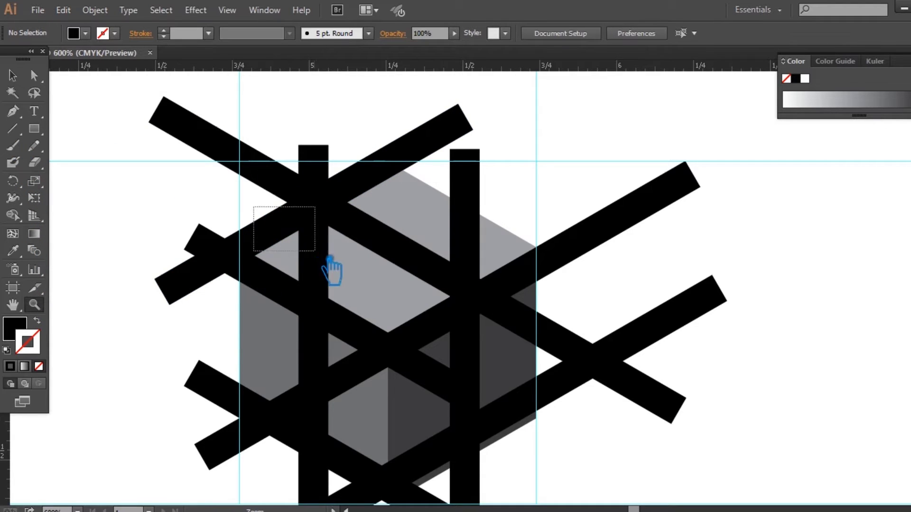
{"action": "left_click_drag", "start_coordinate": [269, 210], "coordinate": [331, 260]}
{"action": "key", "text": "v"}
{"action": "mouse_move", "coordinate": [156, 186]}
{"action": "left_mouse_down"}
{"action": "mouse_move", "coordinate": [392, 375]}
{"action": "mouse_move", "coordinate": [317, 360]}
{"action": "left_mouse_up"}
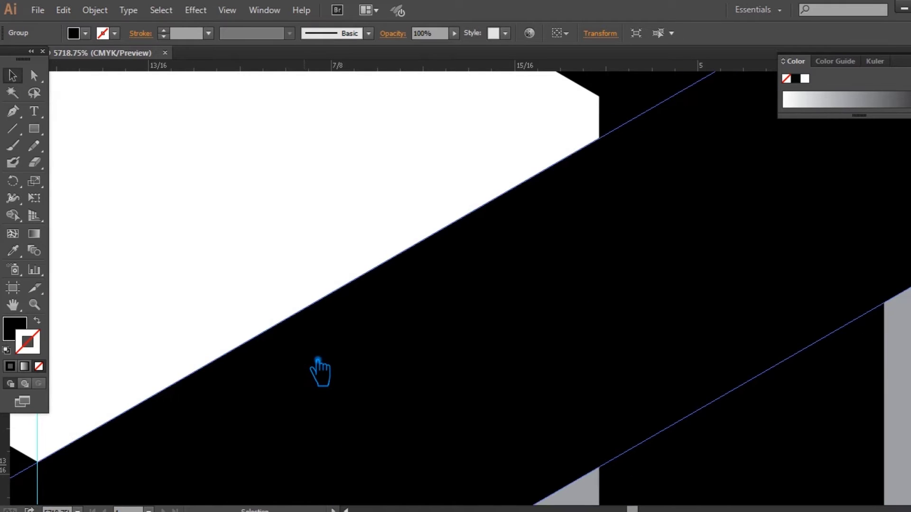
Scroll back to the whole cube, switch selection tools and deselect the bar group.
{"action": "scroll", "coordinate": [234, 233], "scroll_direction": "down", "scroll_amount": 2}
{"action": "scroll", "coordinate": [234, 232], "scroll_direction": "down", "scroll_amount": 4}
{"action": "scroll", "coordinate": [235, 233], "scroll_direction": "down", "scroll_amount": 4}
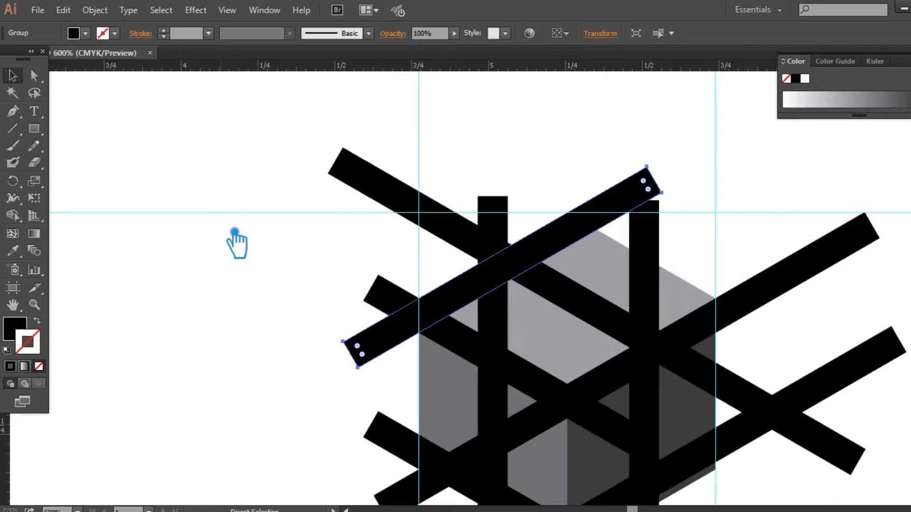
{"action": "scroll", "coordinate": [235, 233], "scroll_direction": "down", "scroll_amount": 2}
{"action": "key", "text": "v"}
{"action": "left_click", "coordinate": [34, 305]}
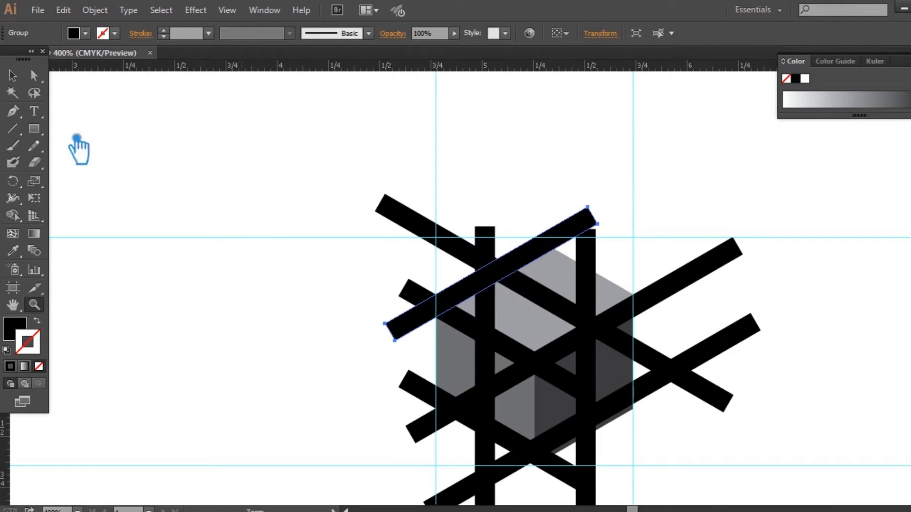
{"action": "key", "text": "v"}
{"action": "key", "text": "a"}
{"action": "left_click", "coordinate": [288, 297]}
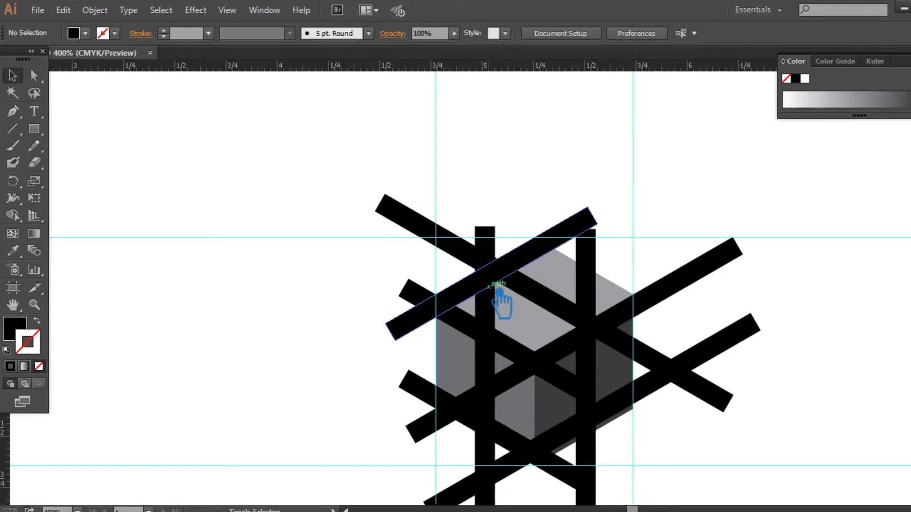
Move the diagonal bar down across the cube's middle and magnify where it meets the grey band.
{"action": "left_click_drag", "start_coordinate": [496, 287], "coordinate": [553, 337]}
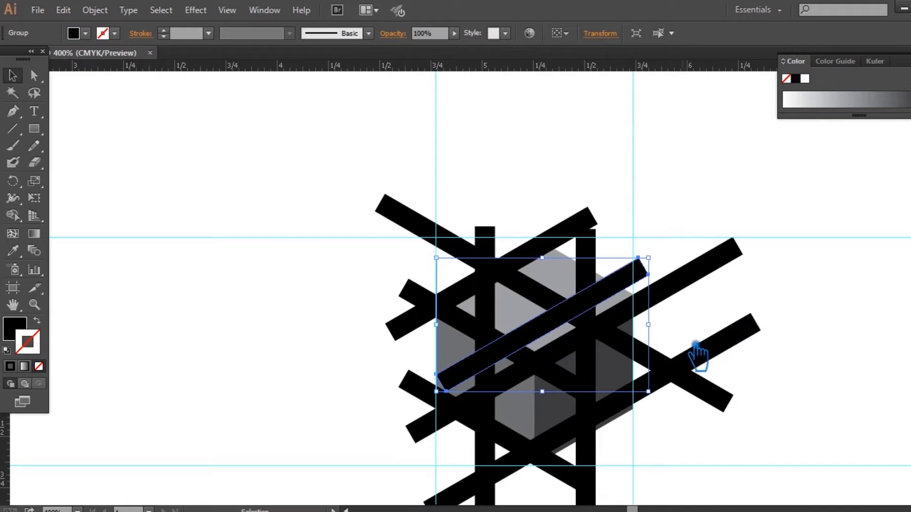
{"action": "key", "text": "ctrl+plus"}
{"action": "key", "text": "ctrl+plus"}
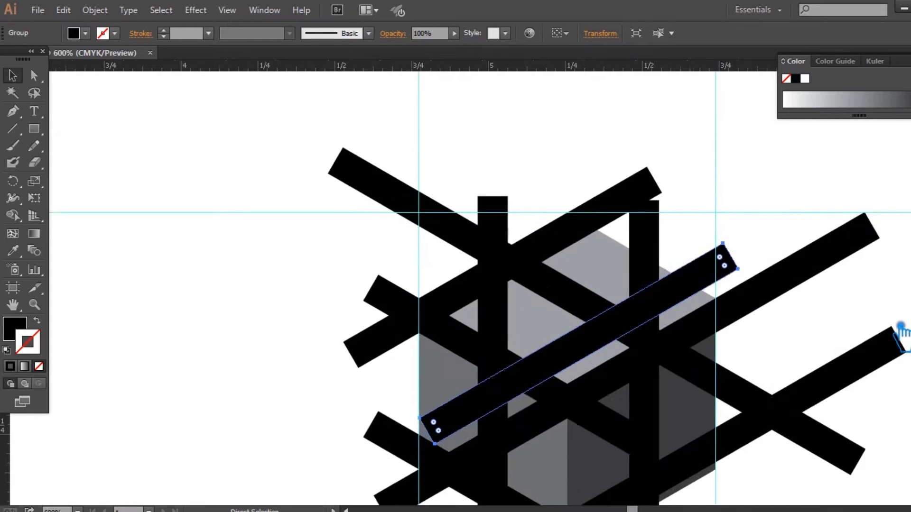
{"action": "key", "text": "ctrl+plus"}
{"action": "key", "text": "ctrl+plus"}
{"action": "key", "text": "ctrl+plus"}
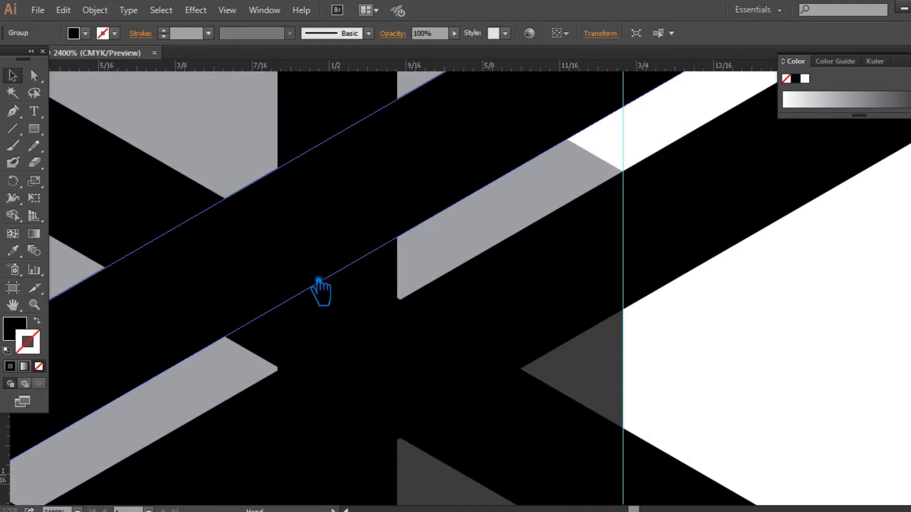
{"action": "left_click_drag", "start_coordinate": [319, 289], "coordinate": [415, 316]}
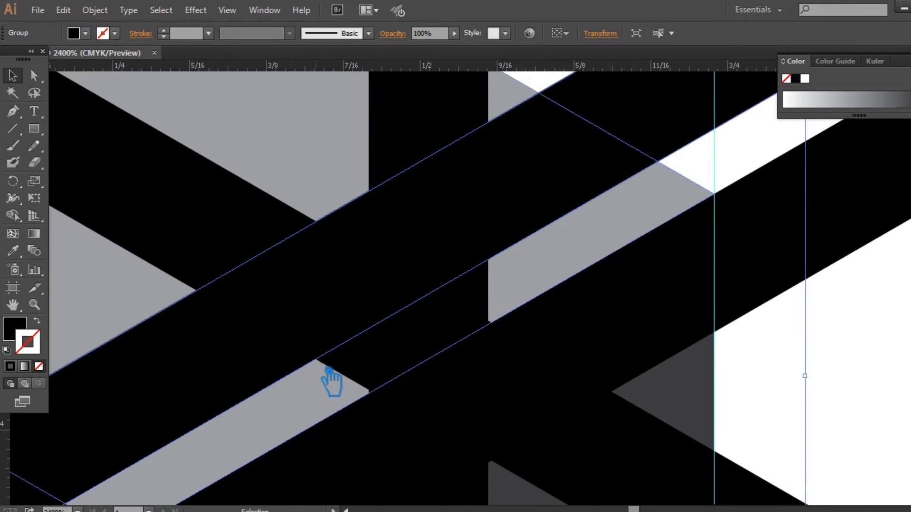
{"action": "scroll", "coordinate": [330, 373], "scroll_direction": "down", "scroll_amount": 2}
{"action": "left_click", "coordinate": [34, 305]}
{"action": "left_click_drag", "start_coordinate": [245, 282], "coordinate": [377, 415]}
Try nudging the bar onto the grey edge, undo it, check the alignment, zoom out and deselect.
{"action": "left_click", "coordinate": [14, 76]}
{"action": "mouse_move", "coordinate": [375, 274]}
{"action": "left_mouse_down"}
{"action": "mouse_move", "coordinate": [434, 376]}
{"action": "mouse_move", "coordinate": [378, 309]}
{"action": "mouse_move", "coordinate": [369, 390]}
{"action": "left_mouse_up"}
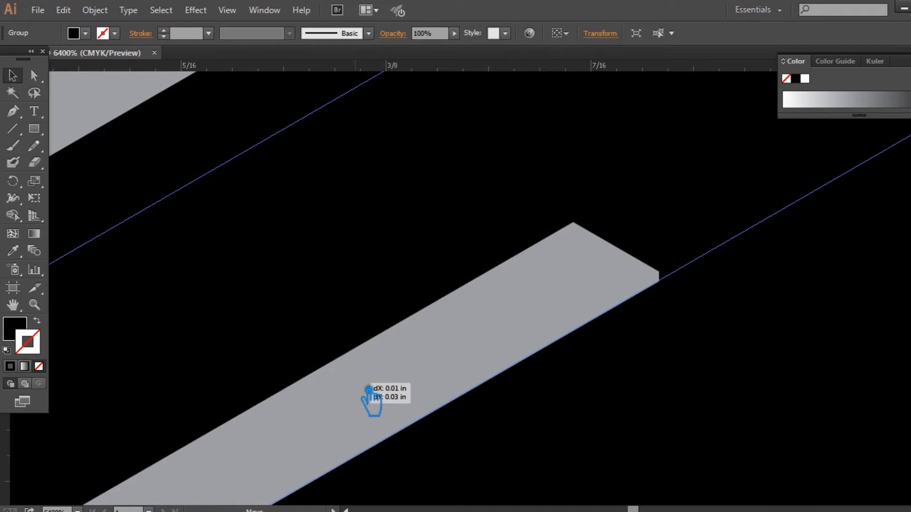
{"action": "key", "text": "ctrl+z"}
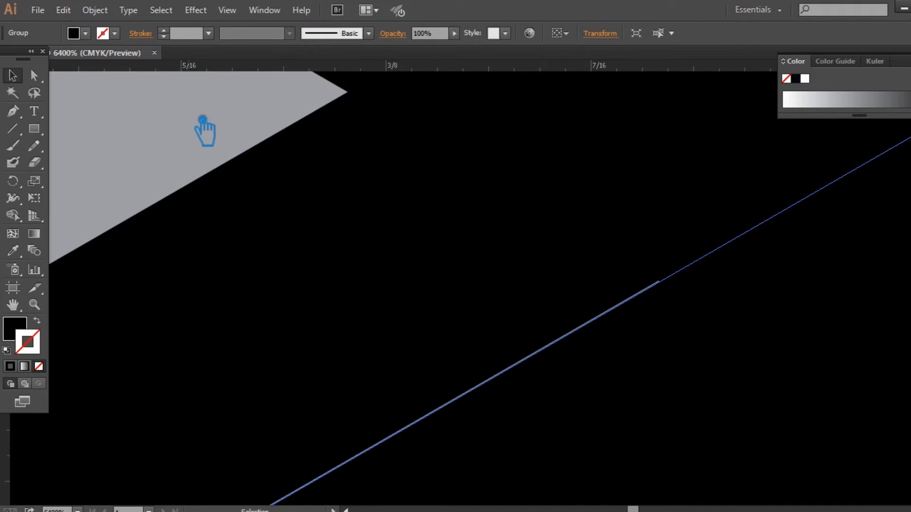
{"action": "left_click", "coordinate": [203, 128]}
{"action": "left_click", "coordinate": [393, 343]}
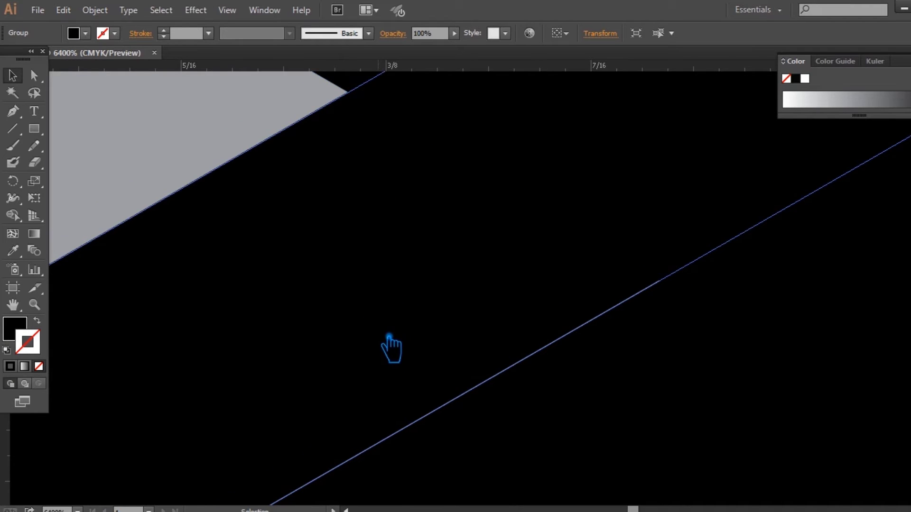
{"action": "left_click_drag", "start_coordinate": [387, 345], "coordinate": [356, 275]}
{"action": "mouse_move", "coordinate": [403, 390]}
{"action": "left_mouse_down"}
{"action": "mouse_move", "coordinate": [413, 240]}
{"action": "mouse_move", "coordinate": [315, 237]}
{"action": "mouse_move", "coordinate": [342, 286]}
{"action": "left_mouse_up"}
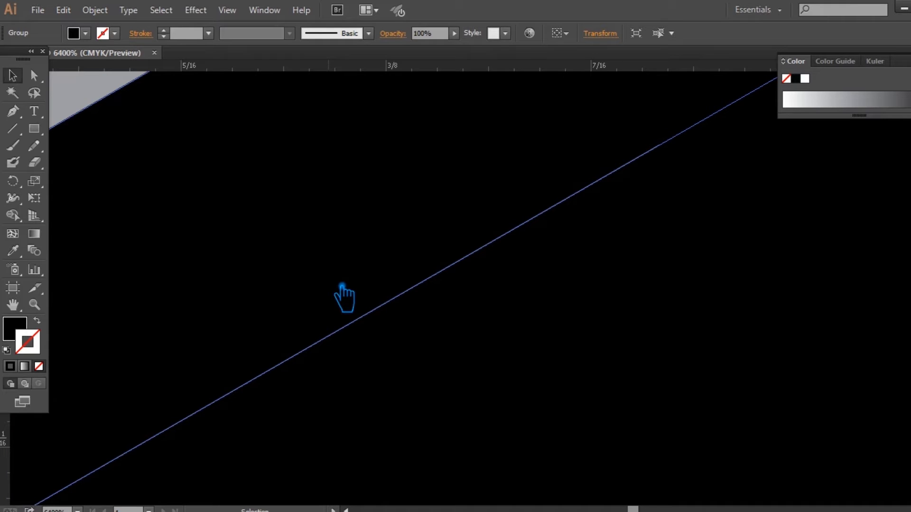
{"action": "scroll", "coordinate": [342, 286], "scroll_direction": "down", "scroll_amount": 3}
{"action": "scroll", "coordinate": [342, 286], "scroll_direction": "down", "scroll_amount": 3}
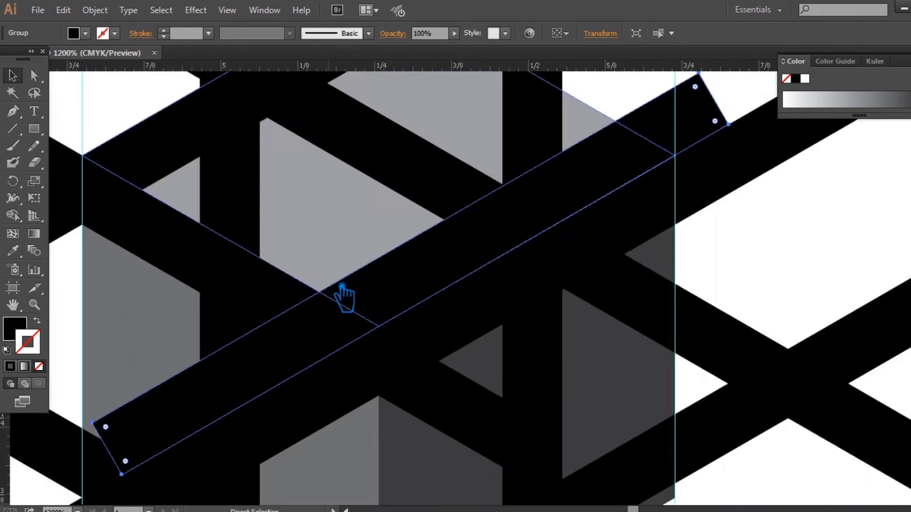
{"action": "scroll", "coordinate": [342, 287], "scroll_direction": "down", "scroll_amount": 2}
{"action": "left_click", "coordinate": [239, 219]}
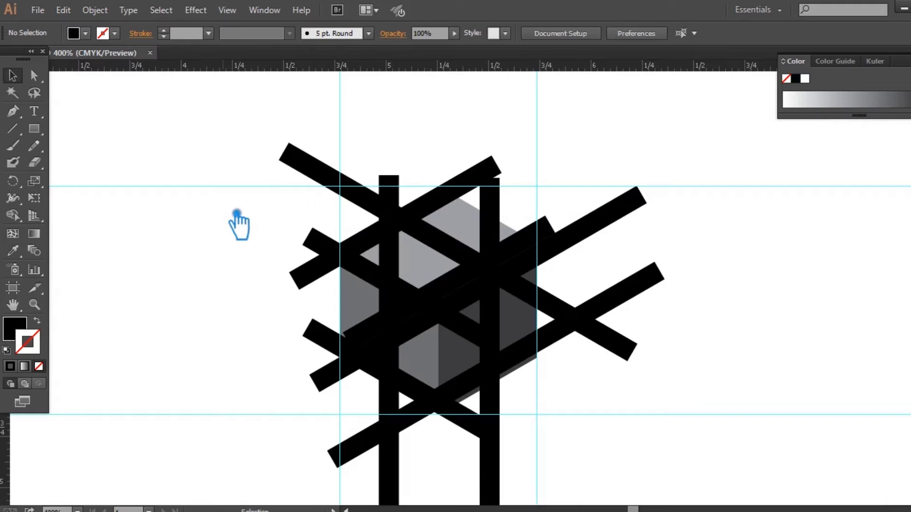
Nudge and drag the up-right diagonal bar higher over the cube's top.
{"action": "left_click", "coordinate": [454, 310]}
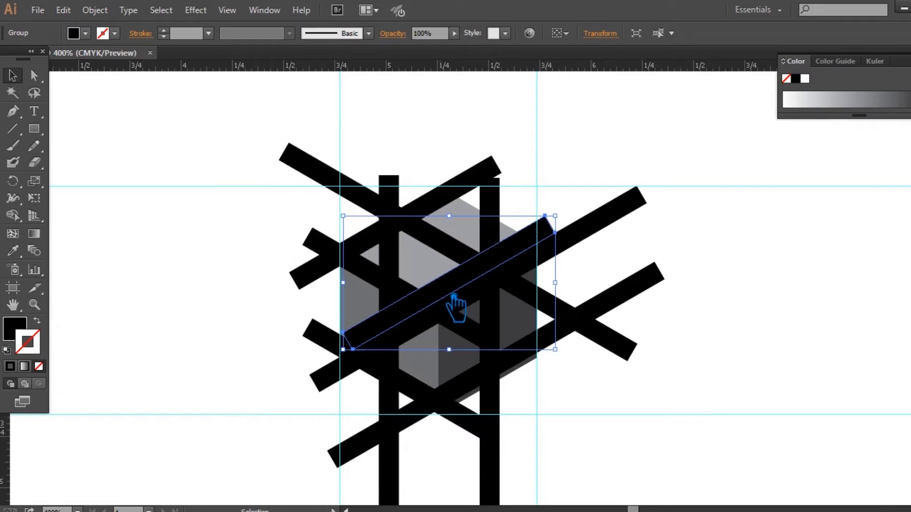
{"action": "key", "text": "Up"}
{"action": "key", "text": "Up"}
{"action": "key", "text": "Up"}
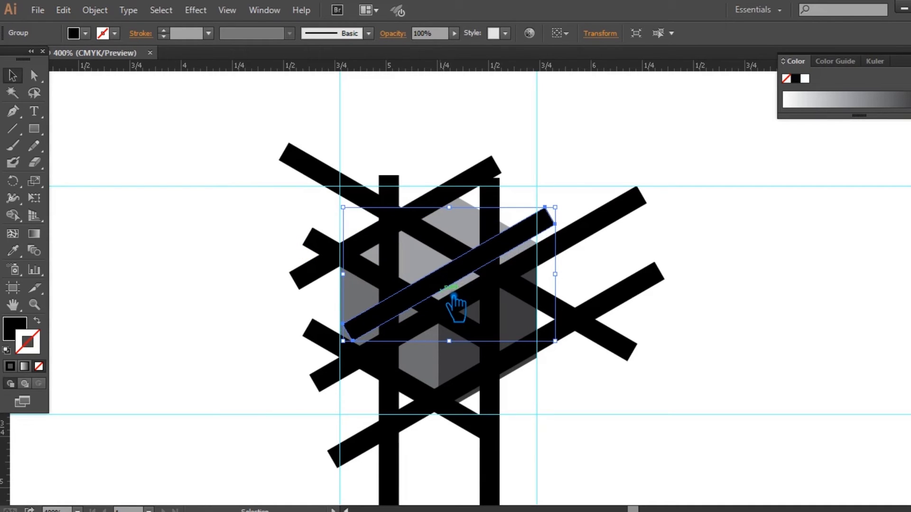
{"action": "left_click_drag", "start_coordinate": [453, 299], "coordinate": [375, 251]}
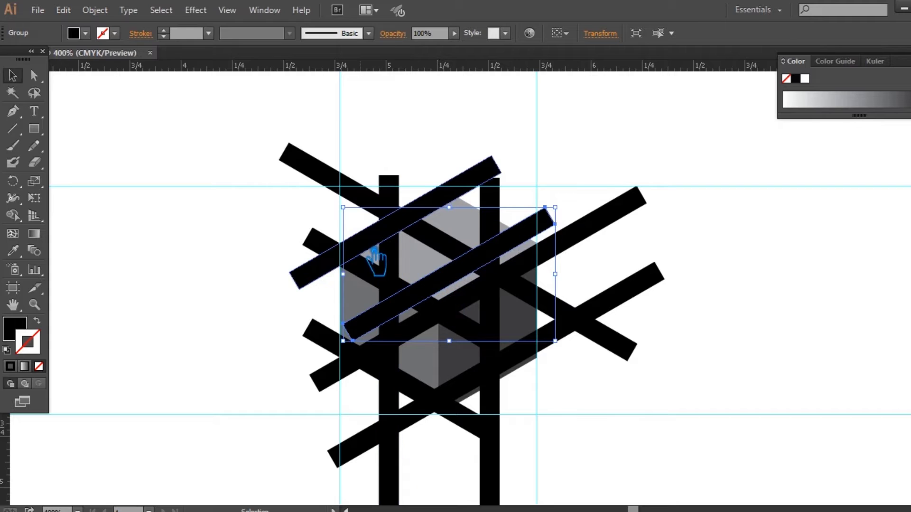
{"action": "key", "text": "Right"}
{"action": "key", "text": "Right"}
{"action": "key", "text": "Right"}
Move the down-right bar lower across the cube's bottom half, then deselect.
{"action": "left_click", "coordinate": [482, 335]}
{"action": "key", "text": "Down"}
{"action": "key", "text": "Down"}
{"action": "key", "text": "Down"}
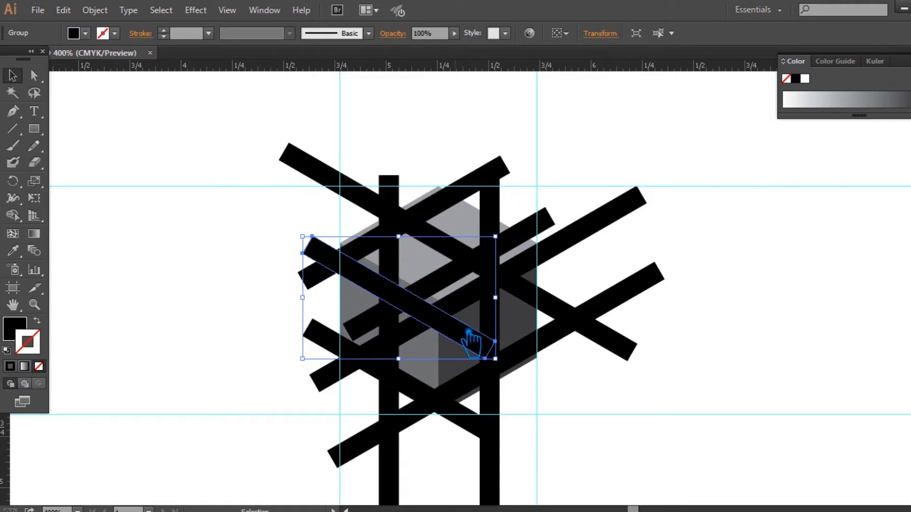
{"action": "left_click_drag", "start_coordinate": [470, 337], "coordinate": [423, 396]}
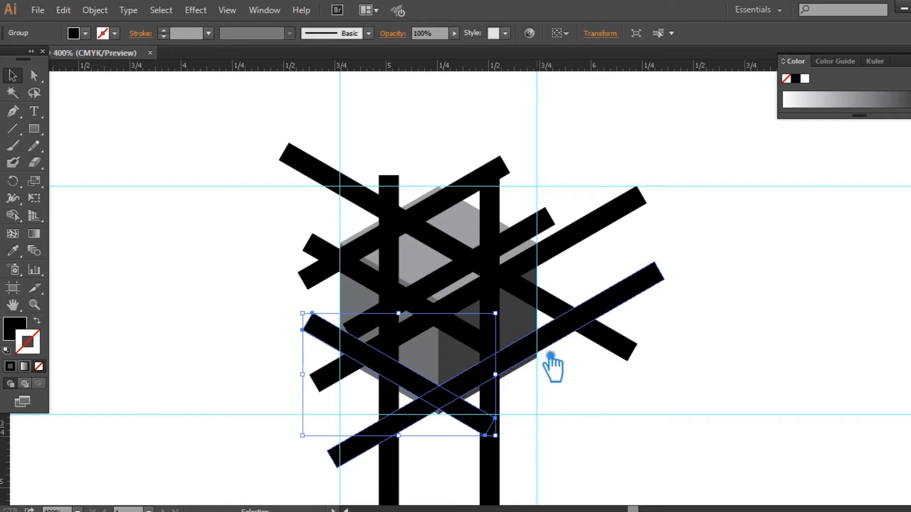
{"action": "scroll", "coordinate": [584, 347], "scroll_direction": "down", "scroll_amount": 3}
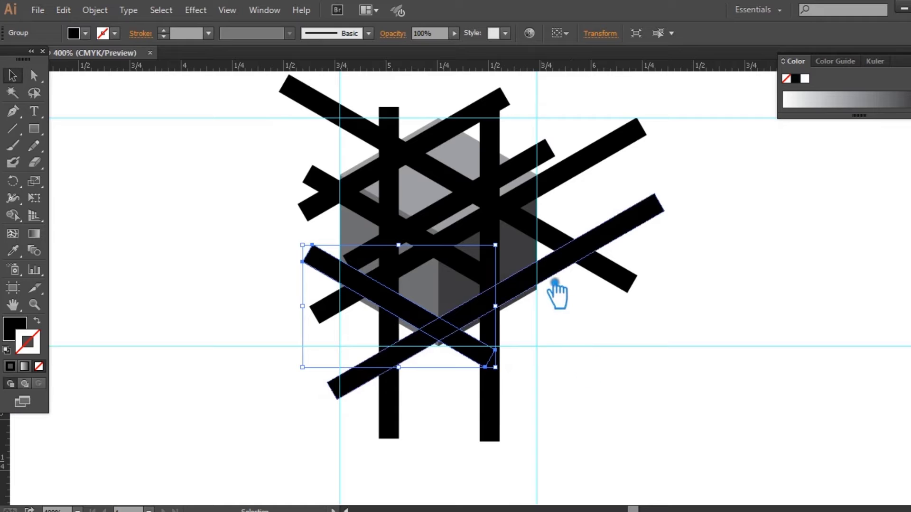
{"action": "left_click", "coordinate": [535, 203]}
{"action": "left_click", "coordinate": [601, 366]}
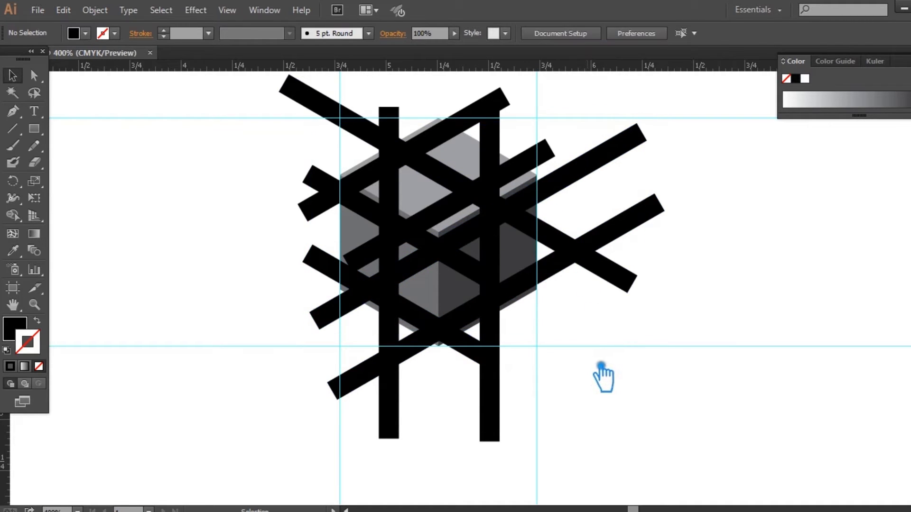
Zoom in on the long lower diagonal bar and nudge it down onto the dark grey face edge.
{"action": "key", "text": "ctrl+plus"}
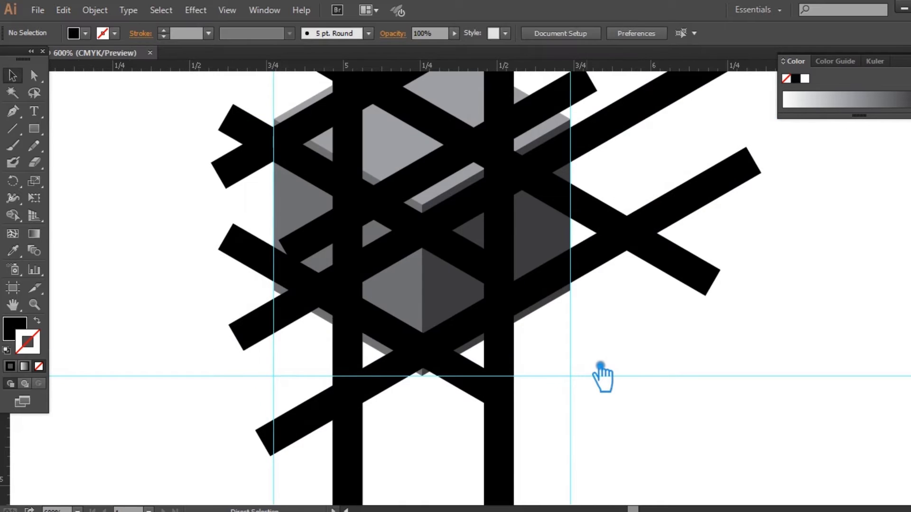
{"action": "key", "text": "ctrl+plus"}
{"action": "left_click_drag", "start_coordinate": [655, 366], "coordinate": [598, 411]}
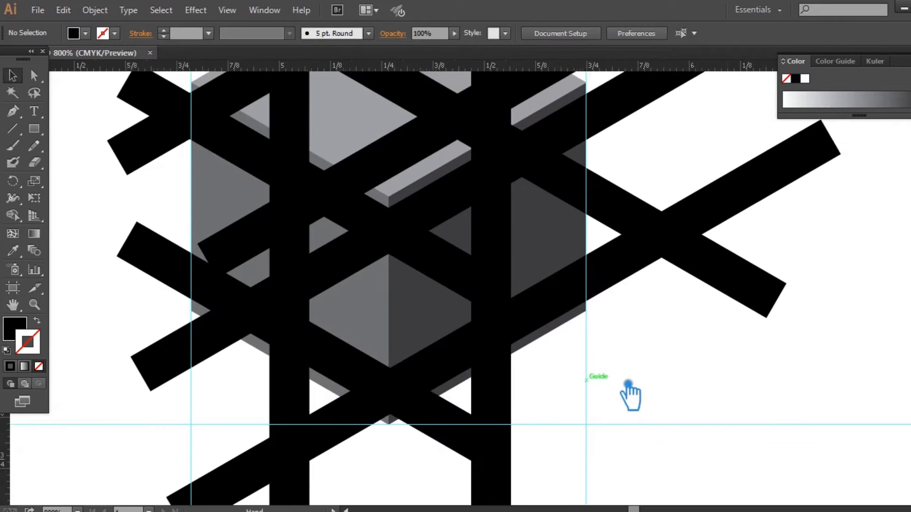
{"action": "left_click", "coordinate": [598, 296]}
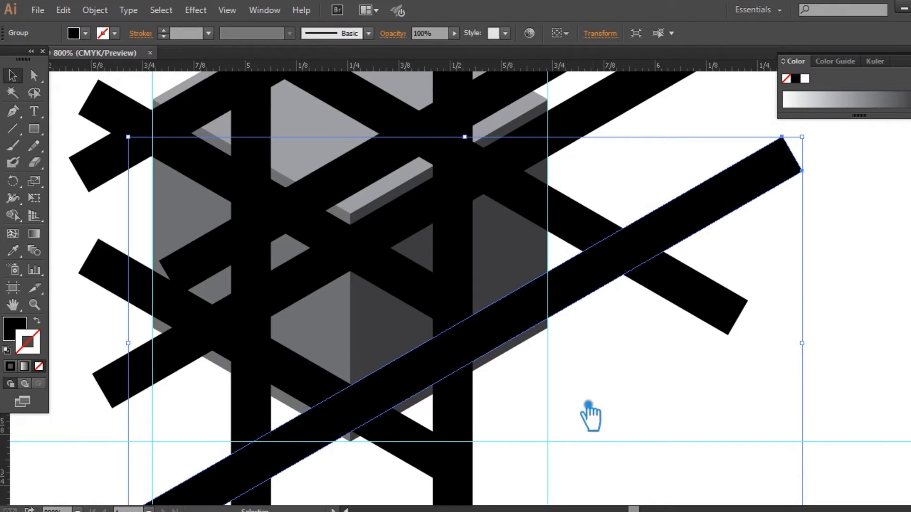
{"action": "left_click_drag", "start_coordinate": [590, 417], "coordinate": [555, 362]}
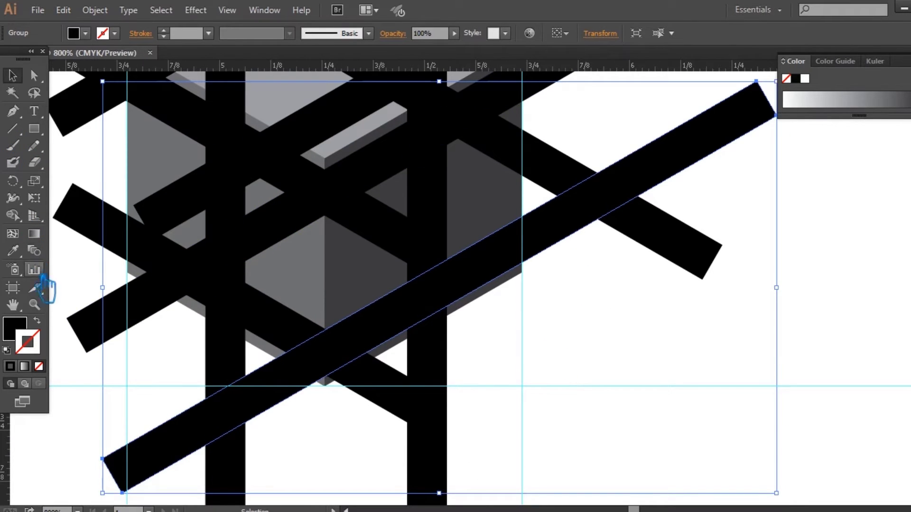
{"action": "left_click_drag", "start_coordinate": [474, 320], "coordinate": [430, 278]}
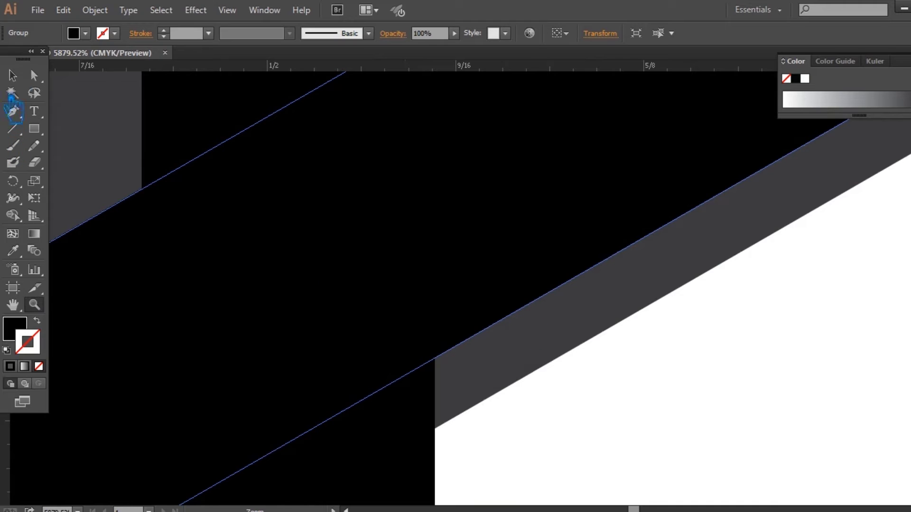
{"action": "left_click", "coordinate": [12, 75]}
{"action": "left_click_drag", "start_coordinate": [521, 280], "coordinate": [546, 326]}
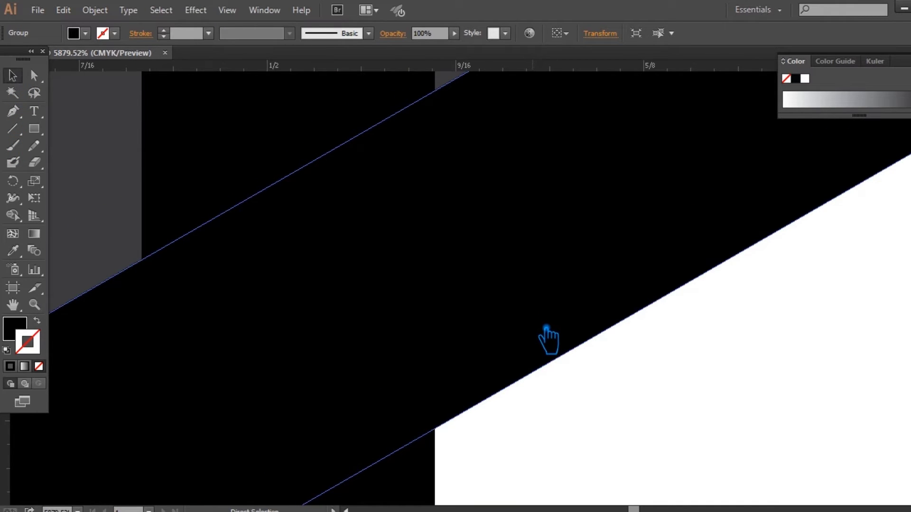
{"action": "key", "text": "ctrl+minus"}
{"action": "key", "text": "ctrl+minus"}
{"action": "key", "text": "ctrl+minus"}
{"action": "key", "text": "ctrl+minus"}
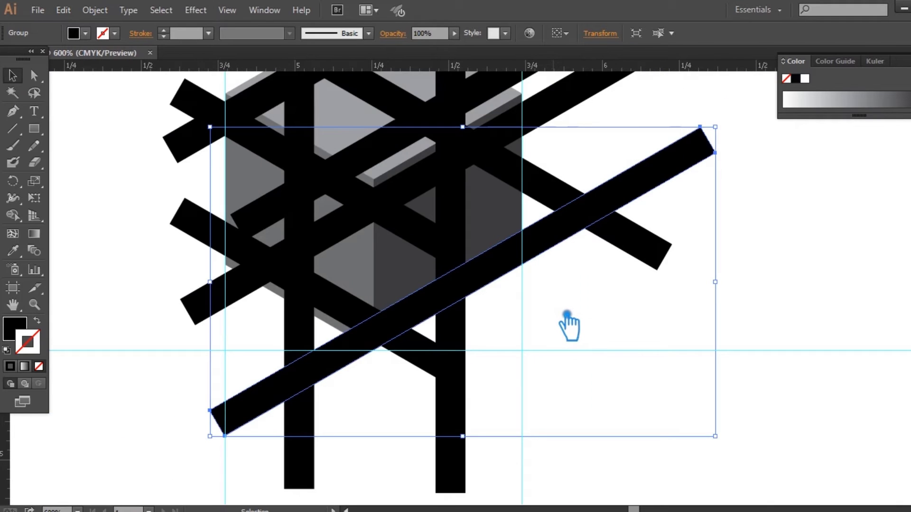
{"action": "key", "text": "ctrl+["}
{"action": "key", "text": "ctrl+["}
{"action": "left_click", "coordinate": [638, 369]}
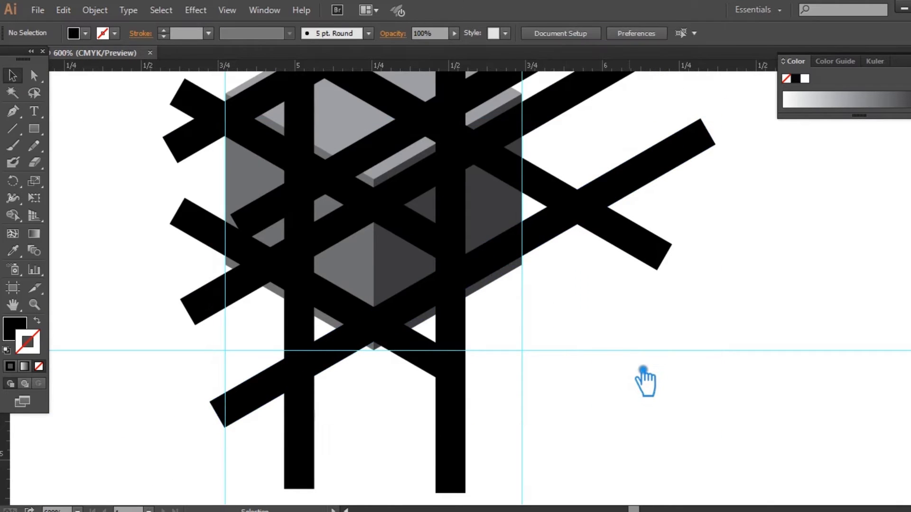
{"action": "scroll", "coordinate": [631, 361], "scroll_direction": "up", "scroll_amount": 3}
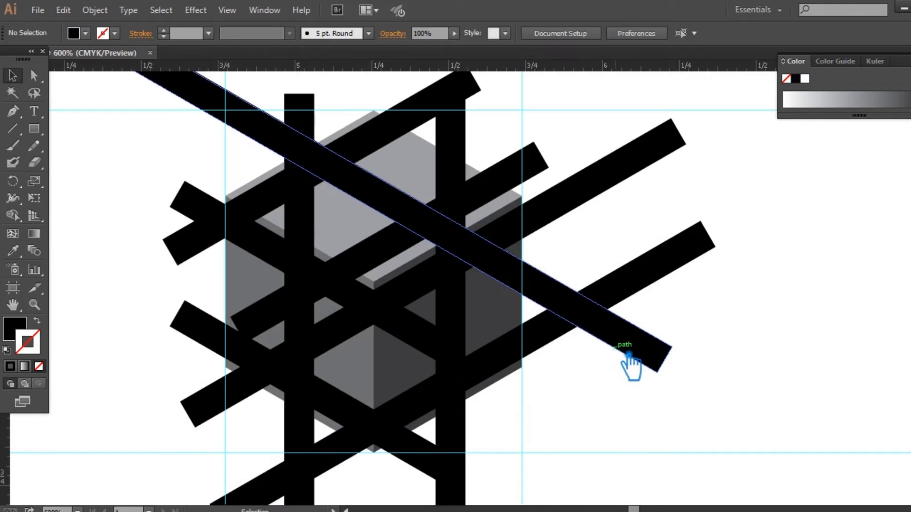
Move the diagonal bar near the cube's top up-left along the top edge, then deselect.
{"action": "left_click", "coordinate": [388, 274]}
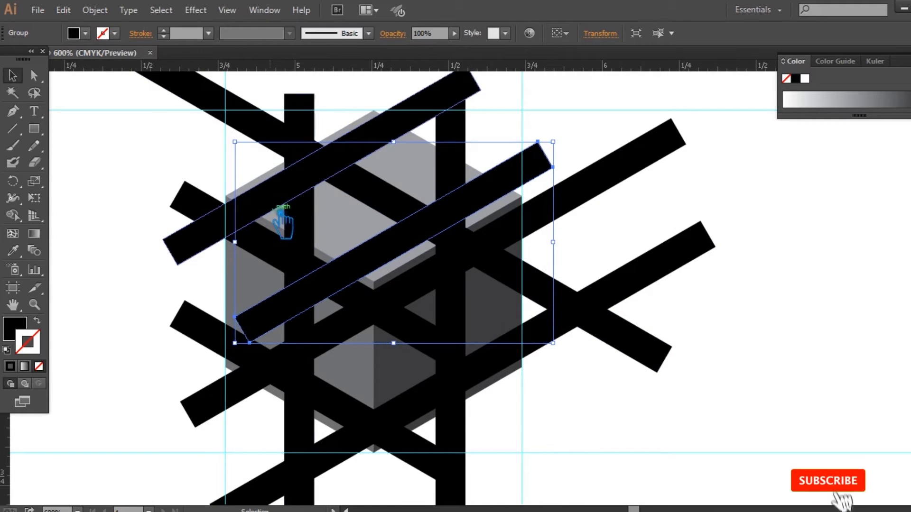
{"action": "left_click_drag", "start_coordinate": [387, 271], "coordinate": [281, 220]}
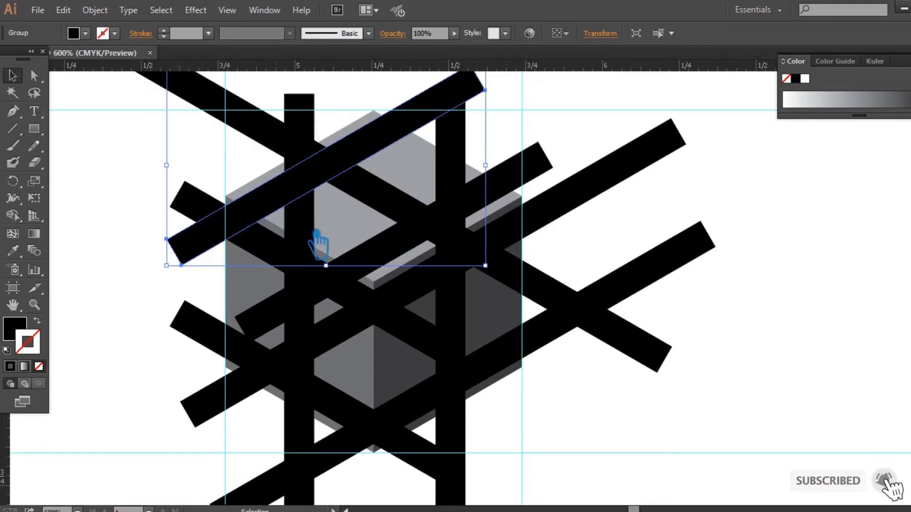
{"action": "left_click", "coordinate": [816, 265]}
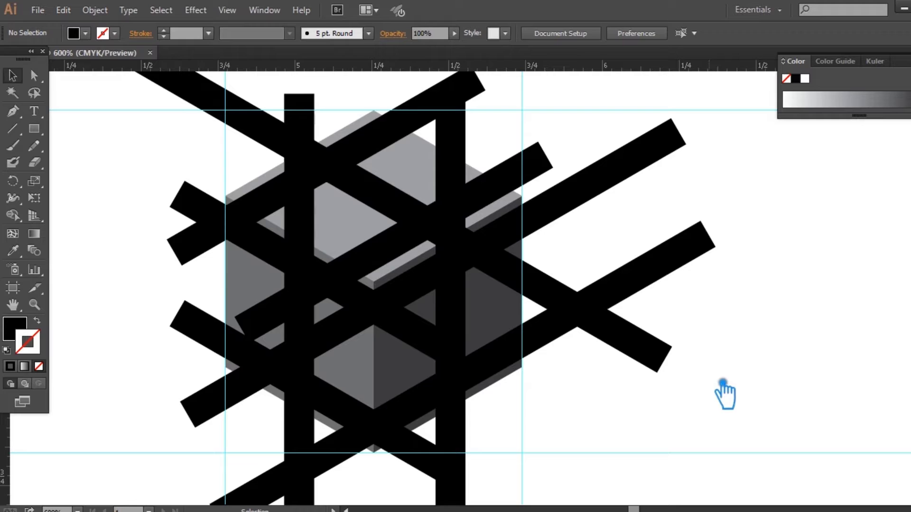
Select the long diagonal bar across the cube and open the Object menu.
{"action": "left_click", "coordinate": [401, 206]}
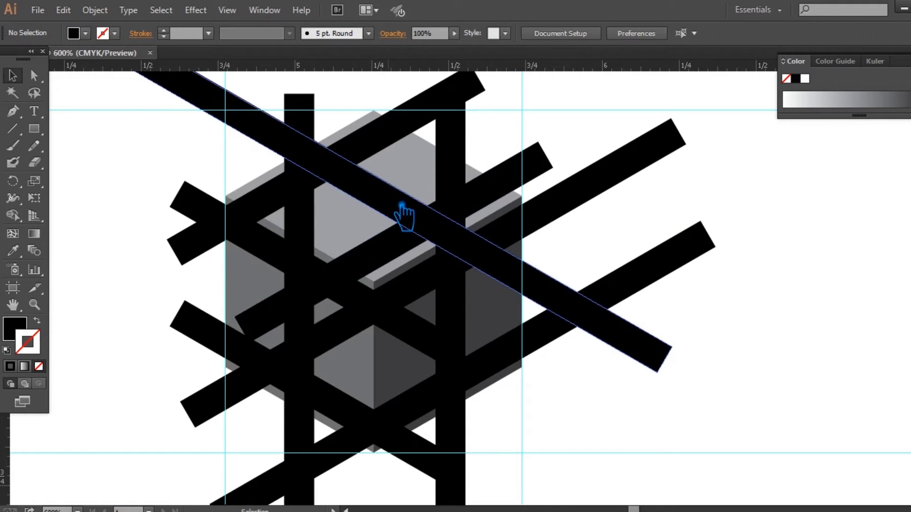
{"action": "left_click", "coordinate": [402, 206]}
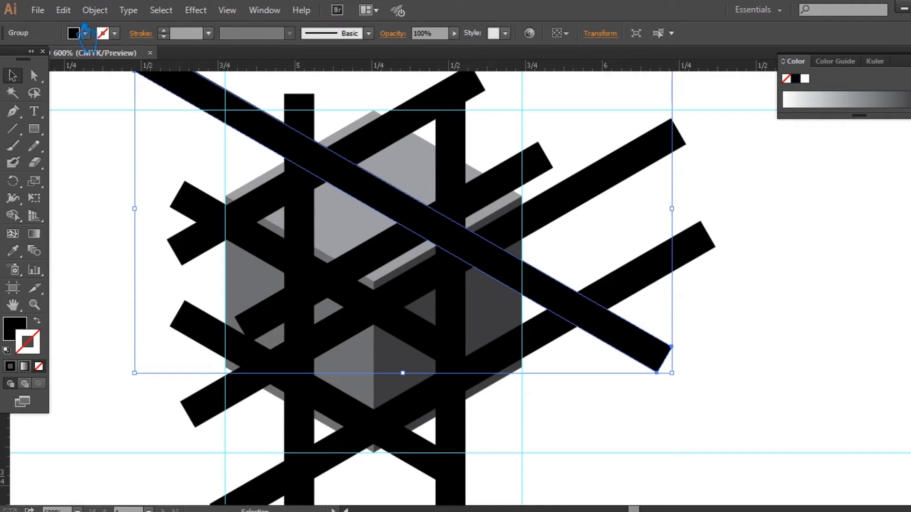
{"action": "left_click", "coordinate": [94, 10]}
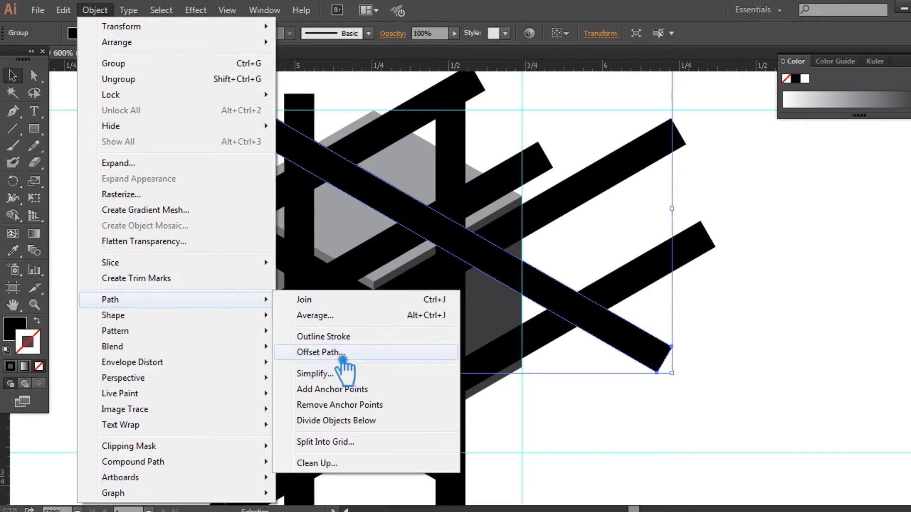
Create a 0.06 in Offset Path around the long diagonal band and send it to the back.
{"action": "left_click", "coordinate": [398, 352]}
{"action": "left_click", "coordinate": [676, 271]}
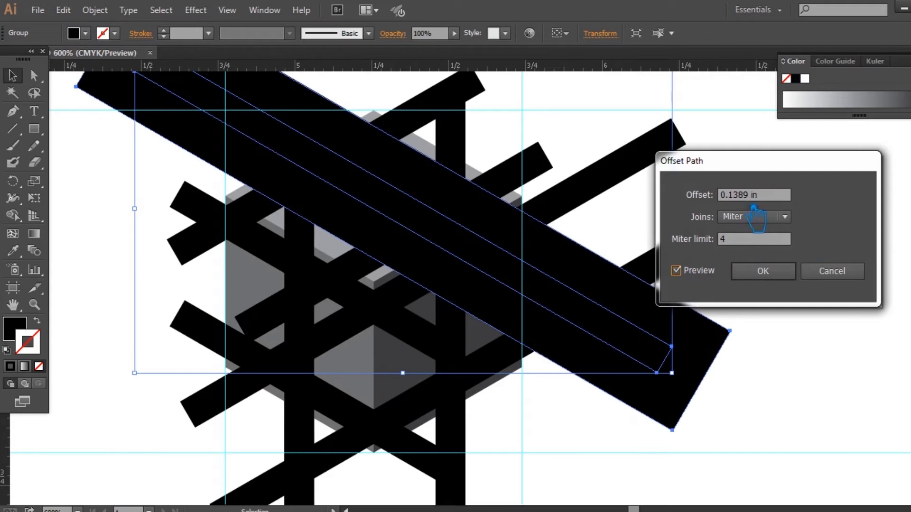
{"action": "left_click_drag", "start_coordinate": [751, 195], "coordinate": [734, 195]}
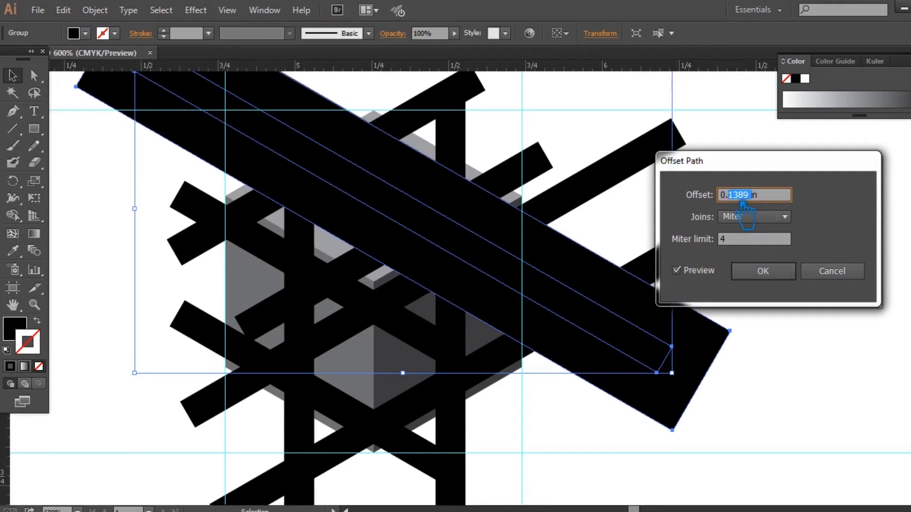
{"action": "left_click", "coordinate": [754, 244]}
{"action": "left_click", "coordinate": [749, 198]}
{"action": "type", "text": "7"}
{"action": "left_click", "coordinate": [766, 243]}
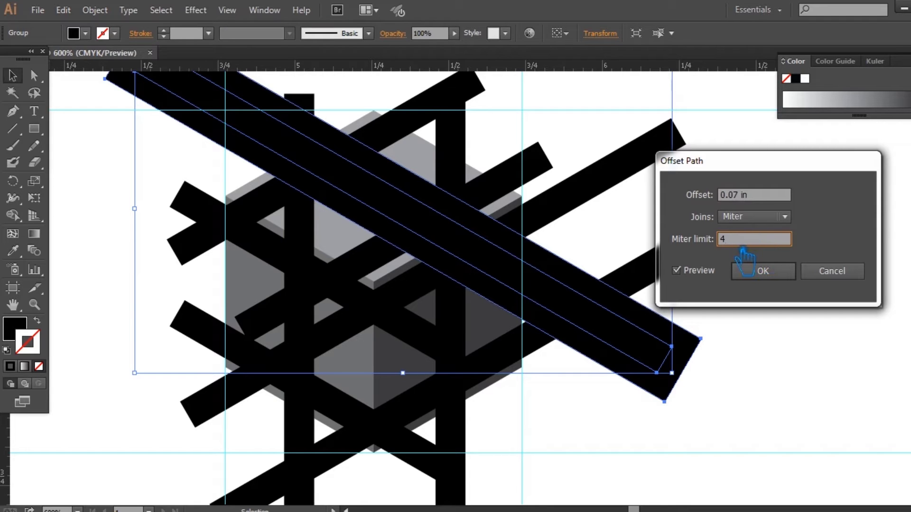
{"action": "left_click_drag", "start_coordinate": [752, 196], "coordinate": [746, 198]}
{"action": "type", "text": "0.06"}
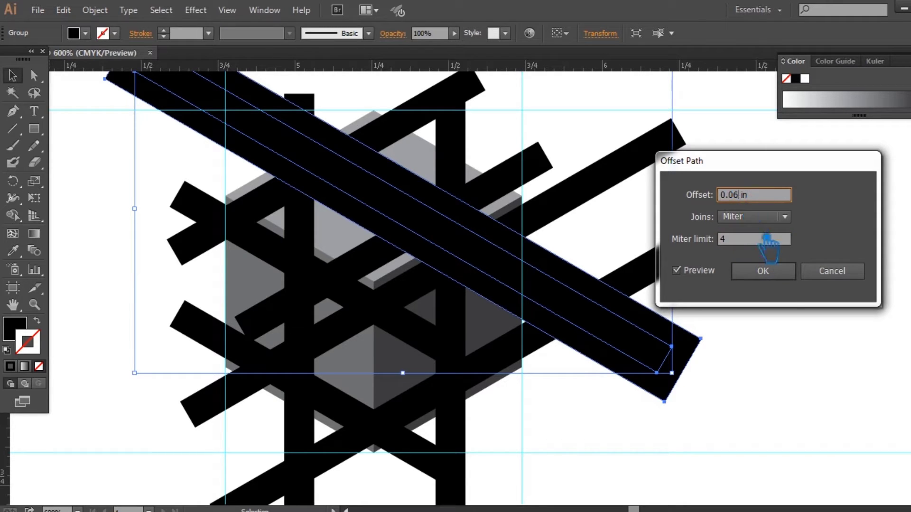
{"action": "left_click", "coordinate": [762, 271]}
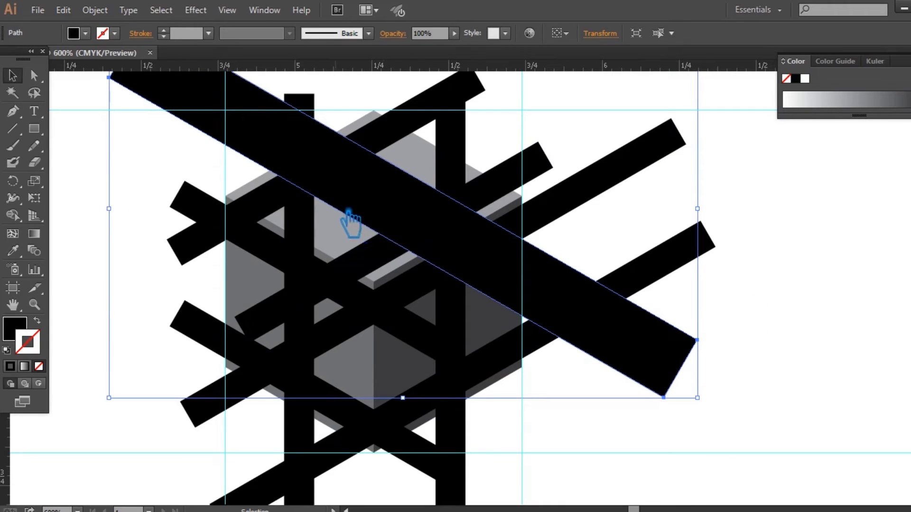
{"action": "key", "text": "ctrl+shift+bracketleft"}
{"action": "key", "text": "ctrl+shift+a"}
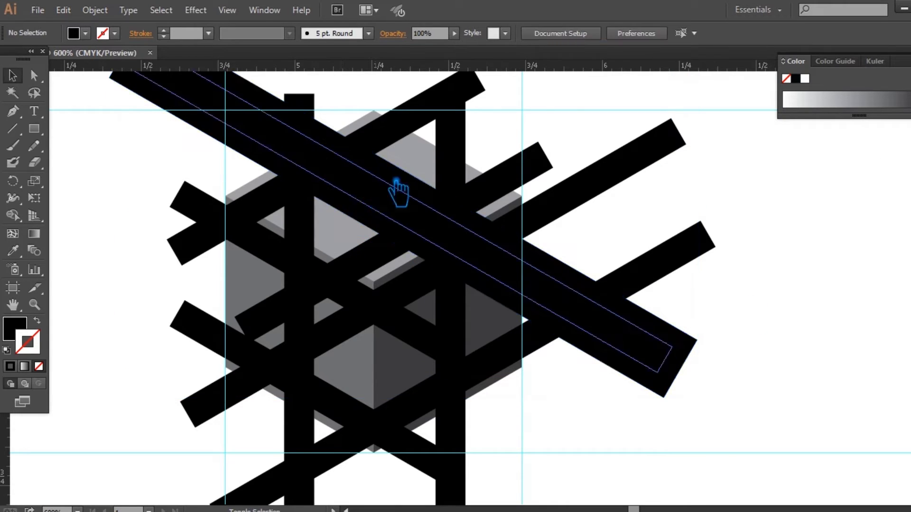
Select the original diagonal and a crossing bar, bring them forward, and apply Pathfinder Divide.
{"action": "key", "text": "ctrl+z"}
{"action": "left_click", "coordinate": [405, 202]}
{"action": "left_click", "coordinate": [514, 186], "text": "shift"}
{"action": "key", "text": "ctrl+shift+bracketright"}
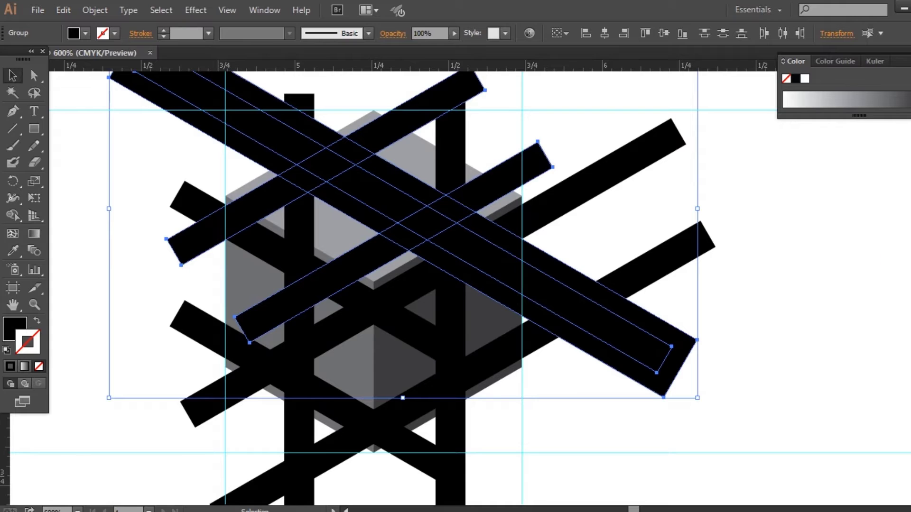
{"action": "key", "text": "shift+ctrl+F9"}
{"action": "left_click", "coordinate": [797, 385]}
{"action": "key", "text": "shift+ctrl+F9"}
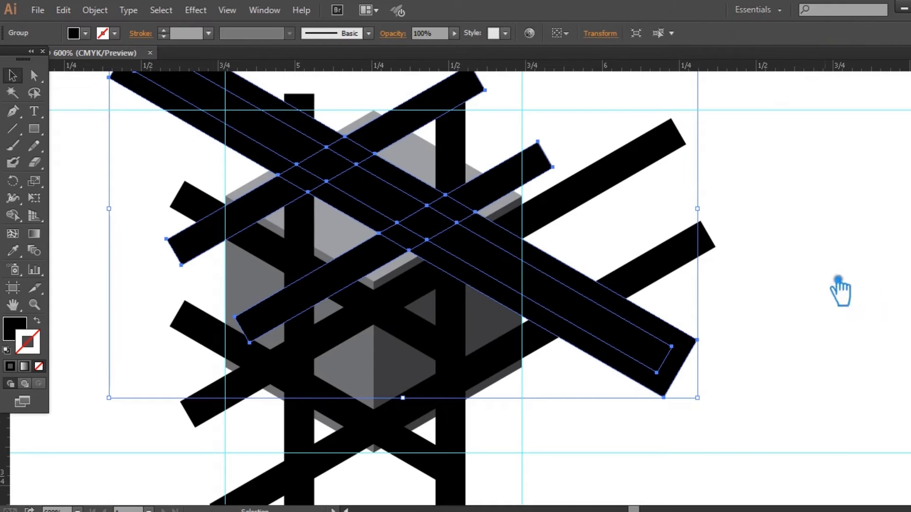
{"action": "left_click", "coordinate": [871, 304]}
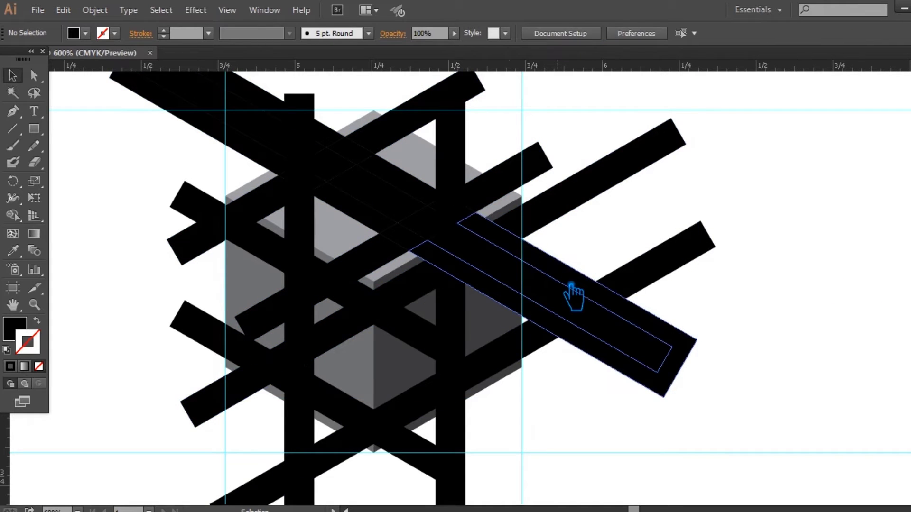
Ungroup the divided pieces and delete the two unwanted bar pieces at lower right.
{"action": "right_click", "coordinate": [572, 294]}
{"action": "left_click", "coordinate": [610, 363]}
{"action": "left_click", "coordinate": [813, 319]}
{"action": "left_click", "coordinate": [696, 356]}
{"action": "key", "text": "Delete"}
{"action": "left_click", "coordinate": [675, 370]}
{"action": "key", "text": "Delete"}
Delete the leftover bar pieces crossing and surrounding the cube's top face.
{"action": "left_click", "coordinate": [514, 200]}
{"action": "key", "text": "Delete"}
{"action": "left_click", "coordinate": [356, 273]}
{"action": "key", "text": "Delete"}
{"action": "left_click", "coordinate": [217, 240]}
{"action": "key", "text": "Delete"}
{"action": "left_click", "coordinate": [398, 126]}
{"action": "key", "text": "Delete"}
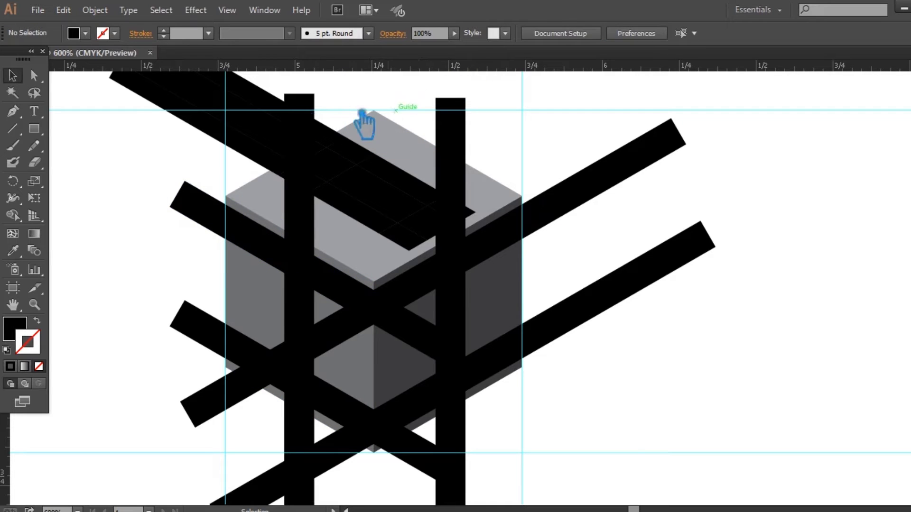
Delete the stray bar pieces and the long diagonal bar from the cube's top.
{"action": "left_click", "coordinate": [230, 140]}
{"action": "key", "text": "Delete"}
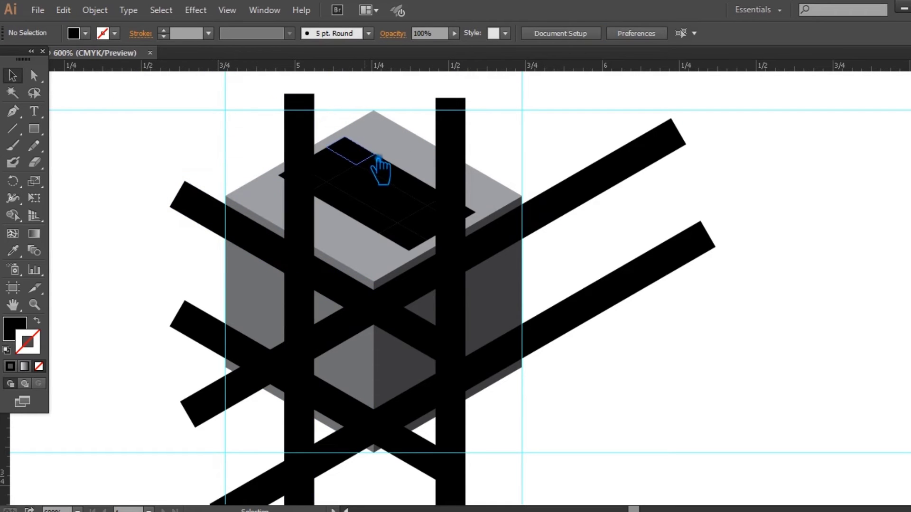
{"action": "left_click", "coordinate": [374, 219]}
{"action": "key", "text": "Delete"}
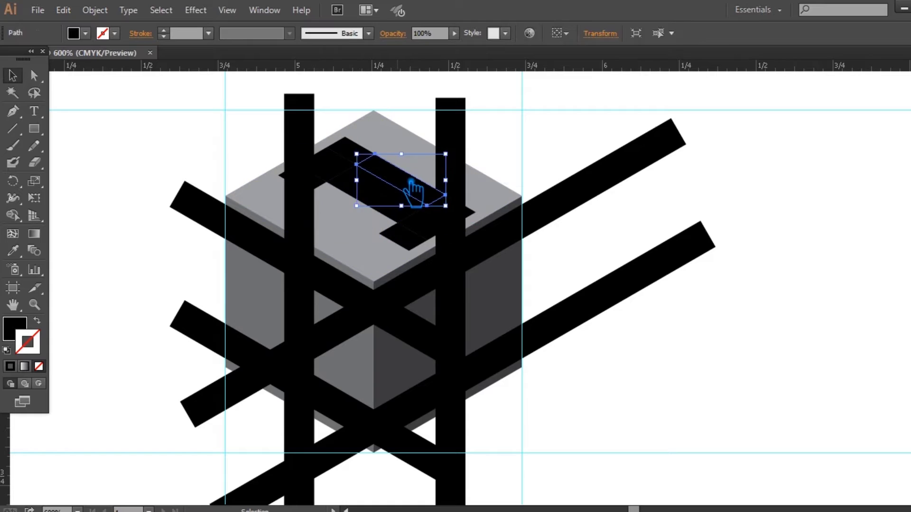
{"action": "left_click", "coordinate": [413, 190]}
{"action": "key", "text": "Delete"}
{"action": "left_click", "coordinate": [629, 178]}
{"action": "key", "text": "Delete"}
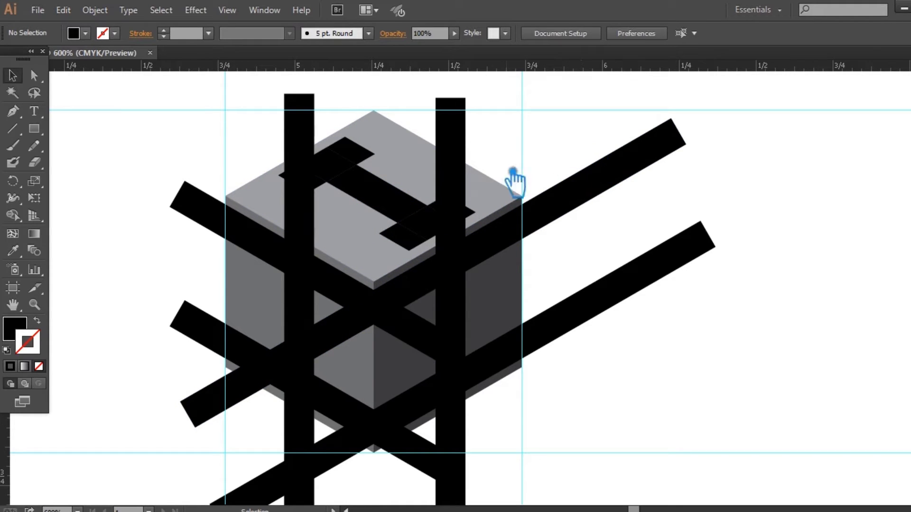
Select the middle and end pieces of the I and bring up Pathfinder to combine them.
{"action": "left_click", "coordinate": [386, 199]}
{"action": "left_click", "coordinate": [337, 173]}
{"action": "left_click", "coordinate": [380, 202], "text": "shift"}
{"action": "left_click", "coordinate": [443, 235], "text": "shift"}
{"action": "key", "text": "ctrl+shift+F9"}
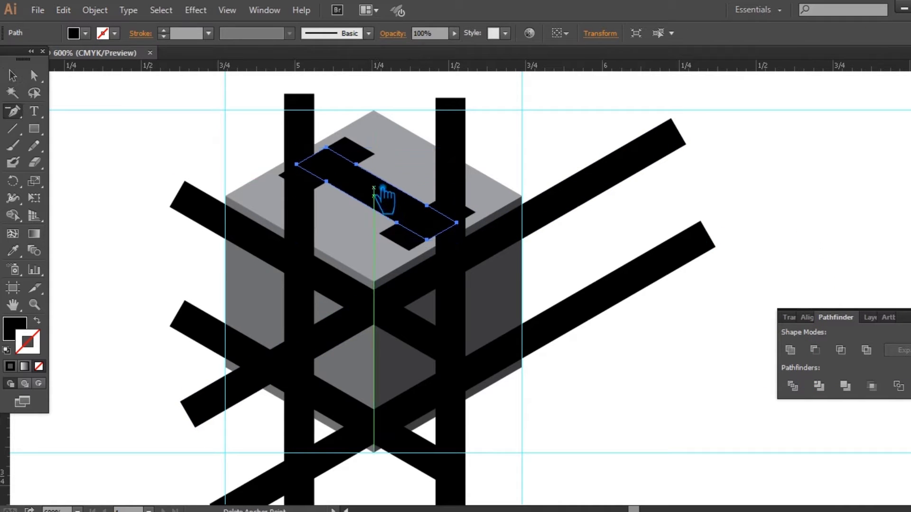
Remove three extra anchor points from the merged I path with the Pen tool.
{"action": "key", "text": "p"}
{"action": "left_click", "coordinate": [338, 189]}
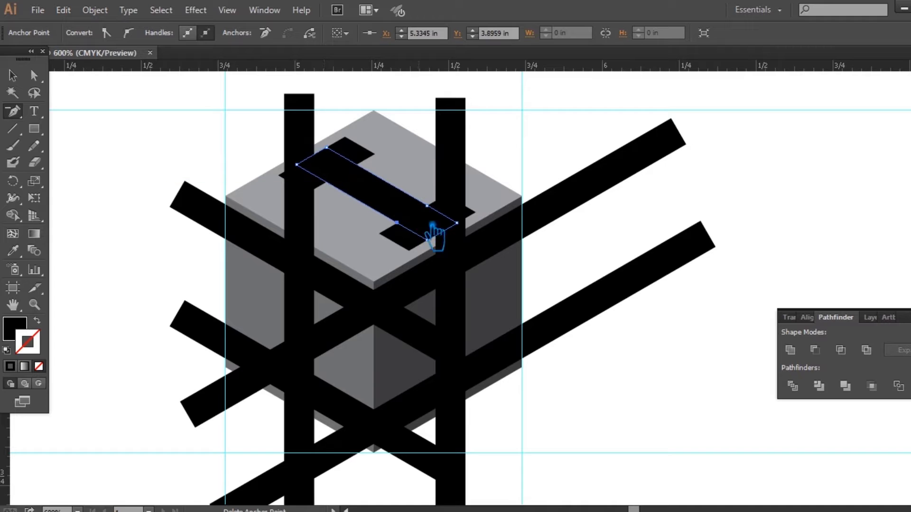
{"action": "left_click", "coordinate": [406, 228]}
{"action": "left_click", "coordinate": [427, 207]}
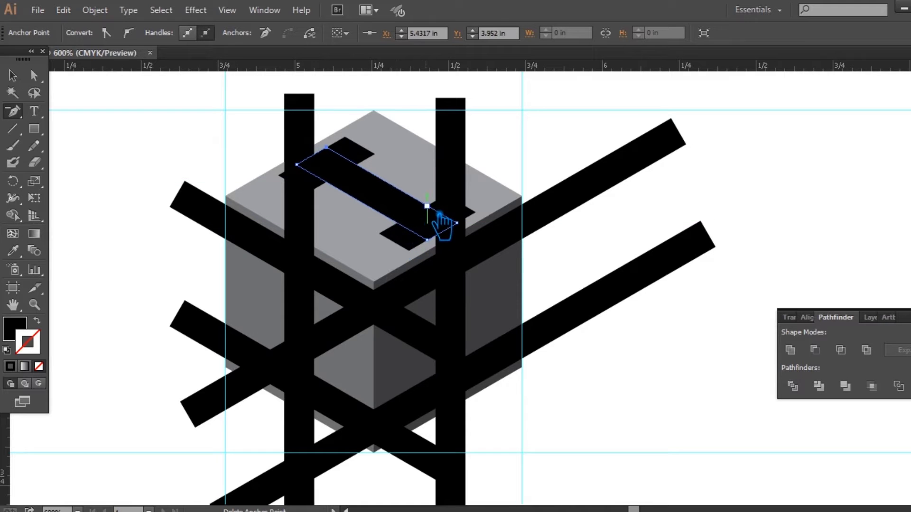
Start an Offset Path on the I with Preview on and a 0.04 in offset.
{"action": "key", "text": "v"}
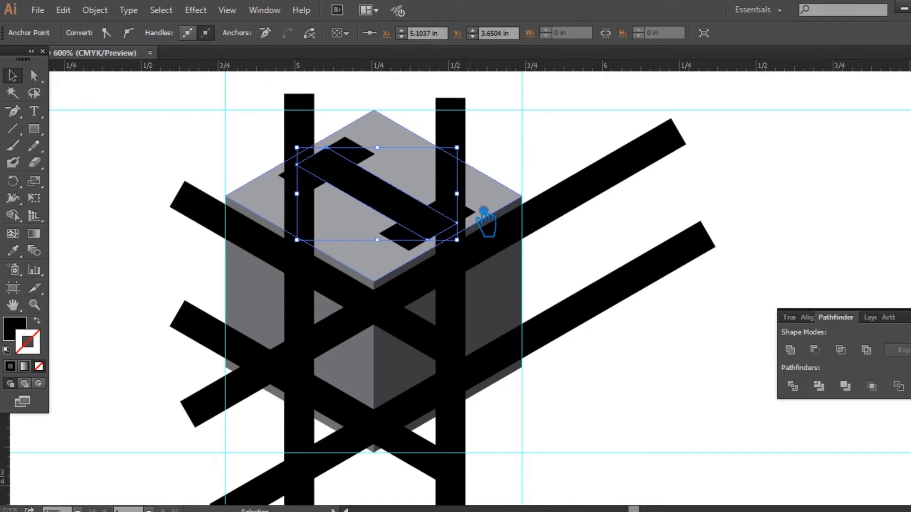
{"action": "left_click", "coordinate": [110, 17]}
{"action": "mouse_move", "coordinate": [110, 300]}
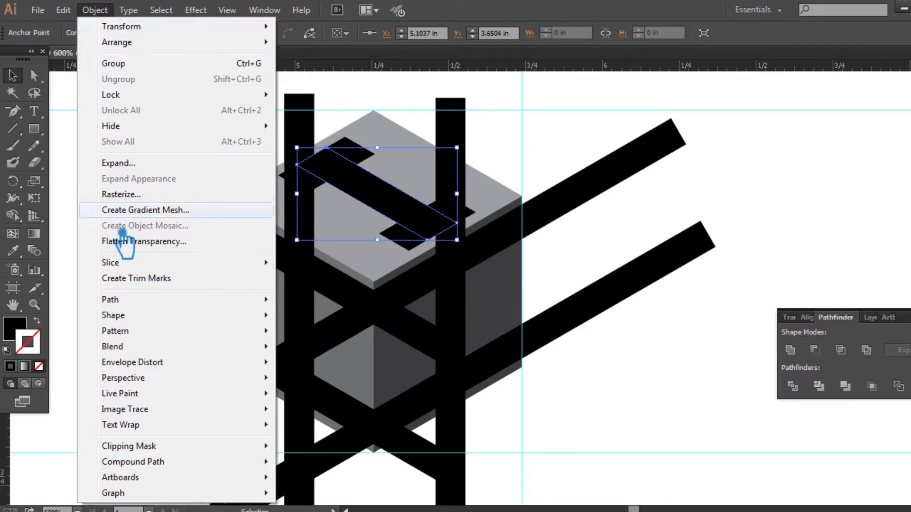
{"action": "left_click", "coordinate": [354, 350]}
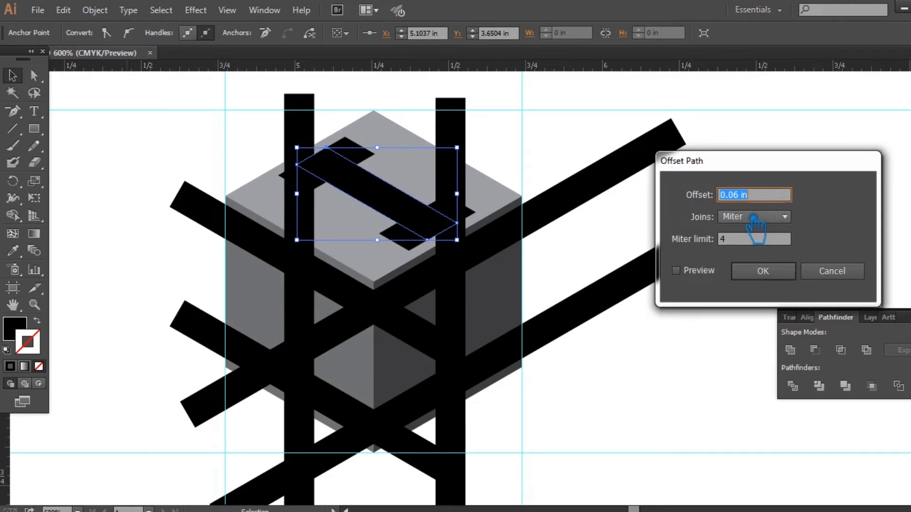
{"action": "left_click", "coordinate": [676, 271]}
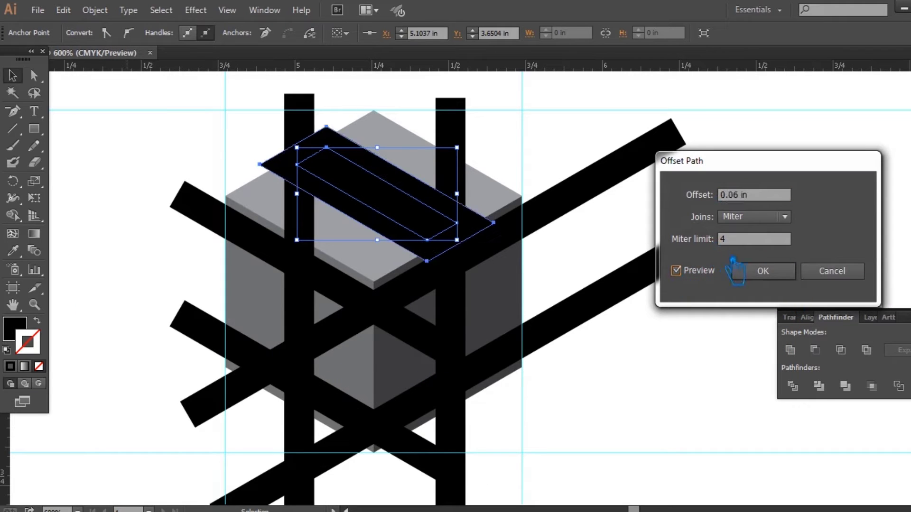
{"action": "left_click", "coordinate": [749, 201]}
{"action": "type", "text": "4"}
{"action": "left_click", "coordinate": [756, 243]}
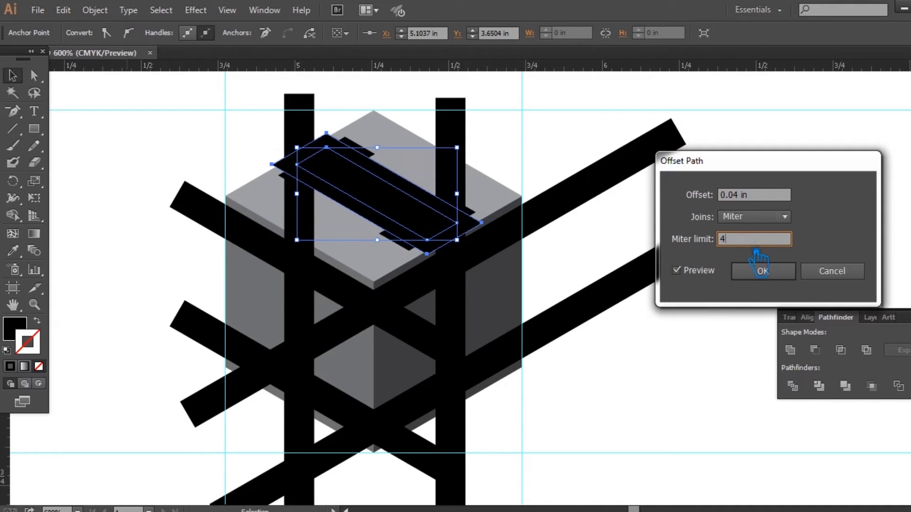
Try a 0.05 in offset, then return to 0.04 in and confirm it.
{"action": "double_click", "coordinate": [745, 199]}
{"action": "type", "text": "5"}
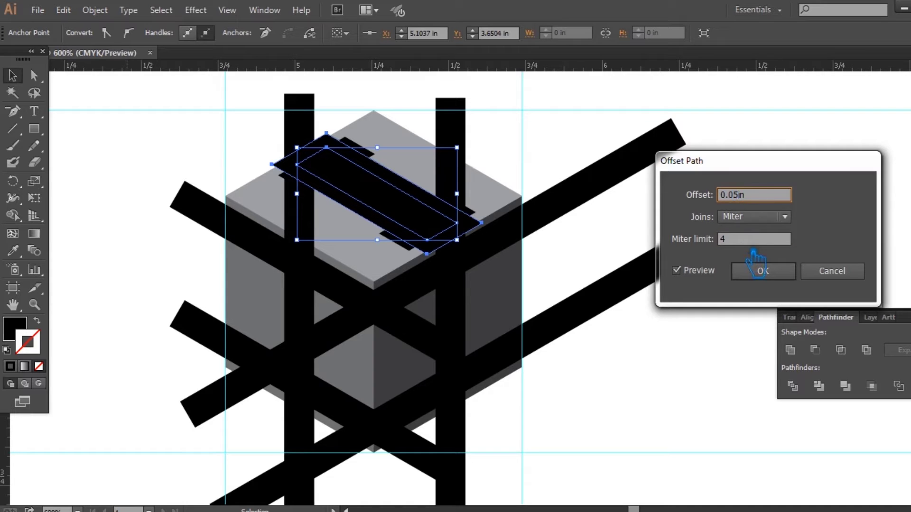
{"action": "left_click", "coordinate": [748, 242]}
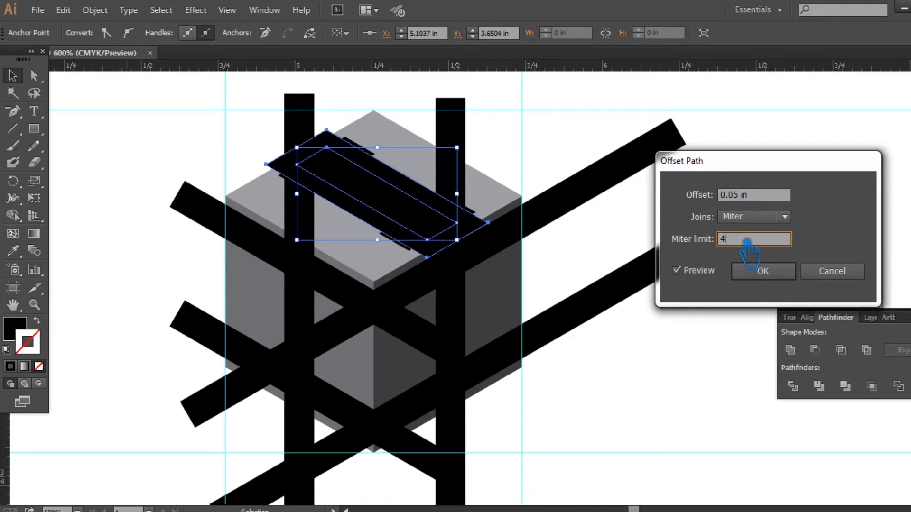
{"action": "double_click", "coordinate": [745, 198]}
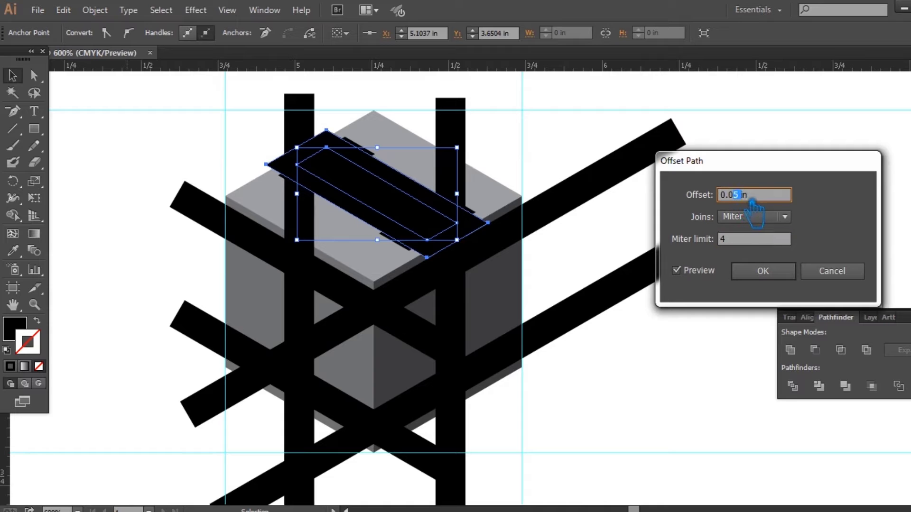
{"action": "type", "text": "0.04"}
{"action": "left_click", "coordinate": [745, 239]}
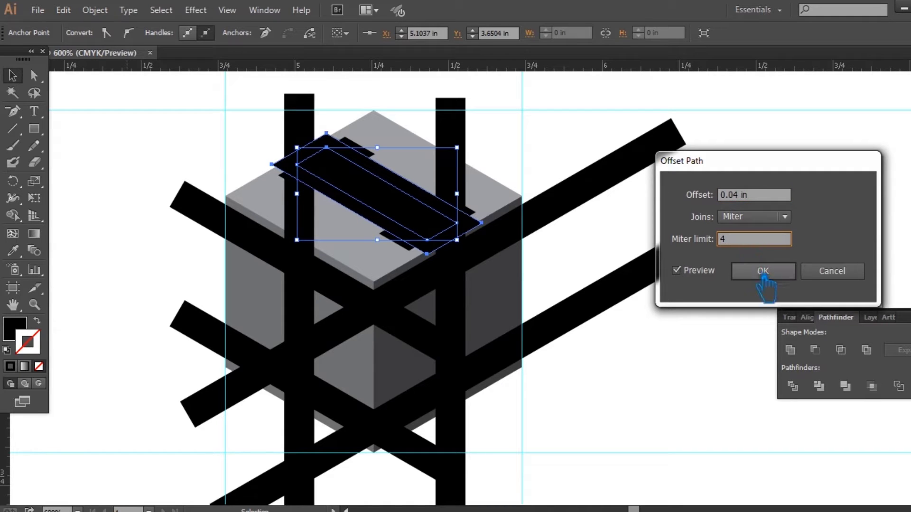
{"action": "left_click", "coordinate": [759, 270]}
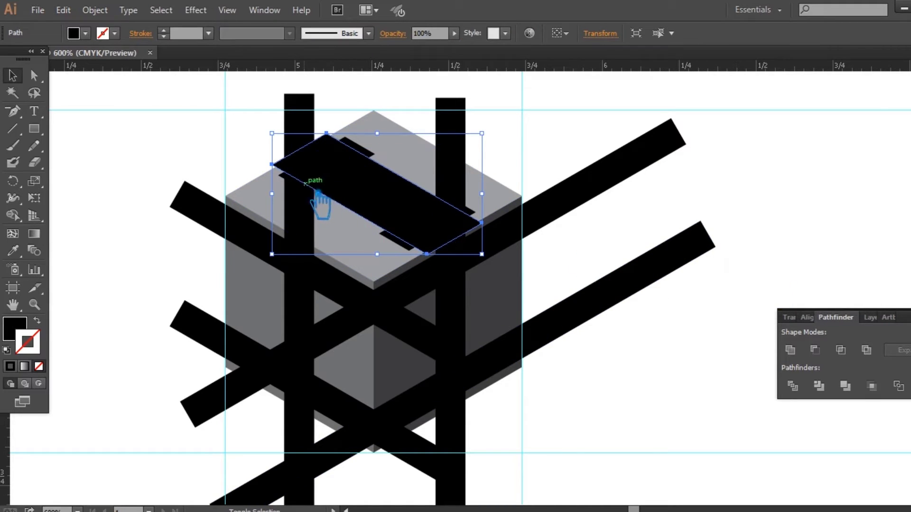
Divide the inner I path and strip outline with Pathfinder, then ungroup the pieces.
{"action": "left_click", "coordinate": [346, 184], "text": "shift"}
{"action": "left_click", "coordinate": [370, 154], "text": "shift"}
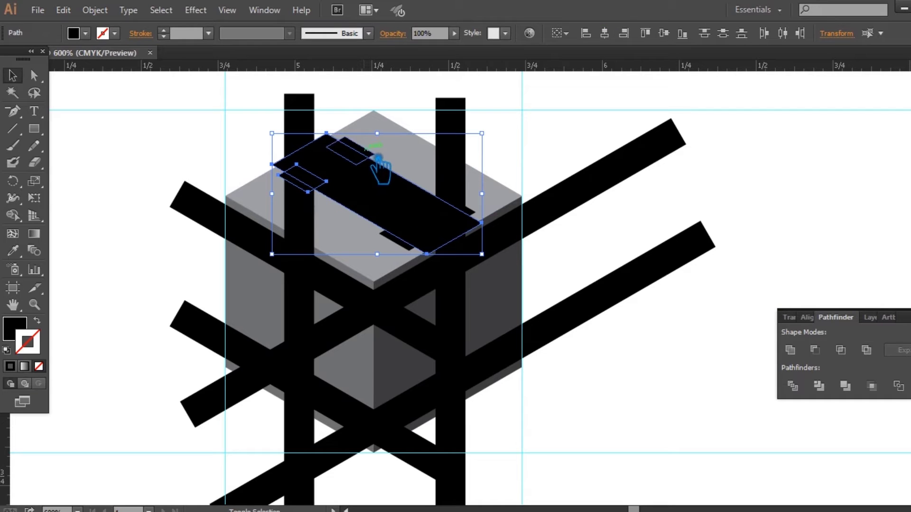
{"action": "left_click", "coordinate": [479, 215], "text": "shift"}
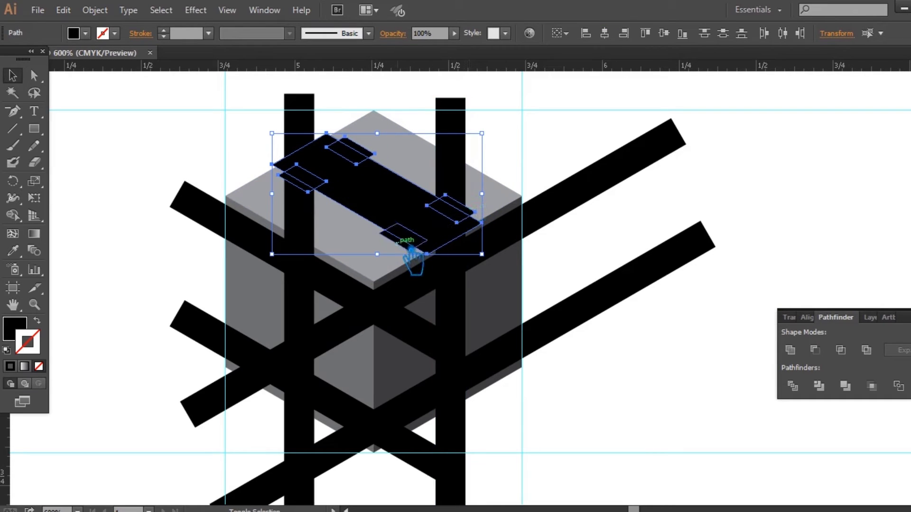
{"action": "left_click", "coordinate": [406, 214], "text": "shift"}
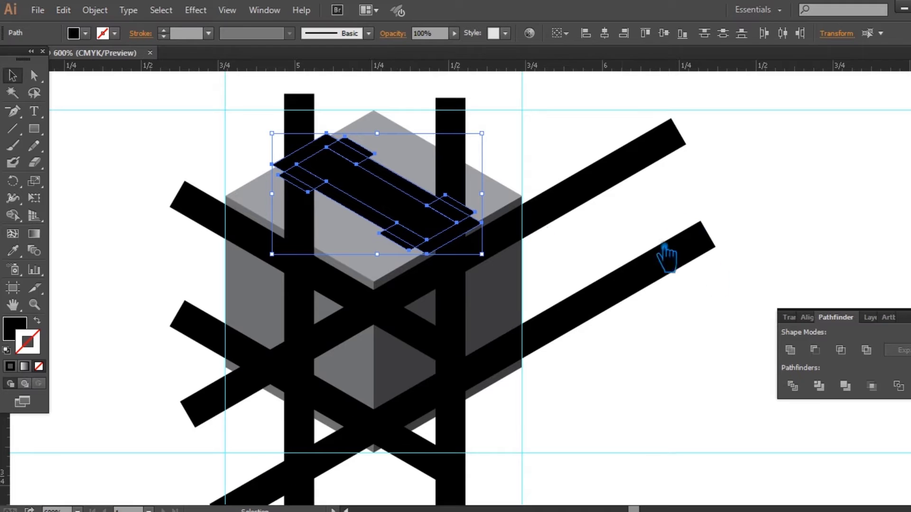
{"action": "left_click", "coordinate": [803, 392]}
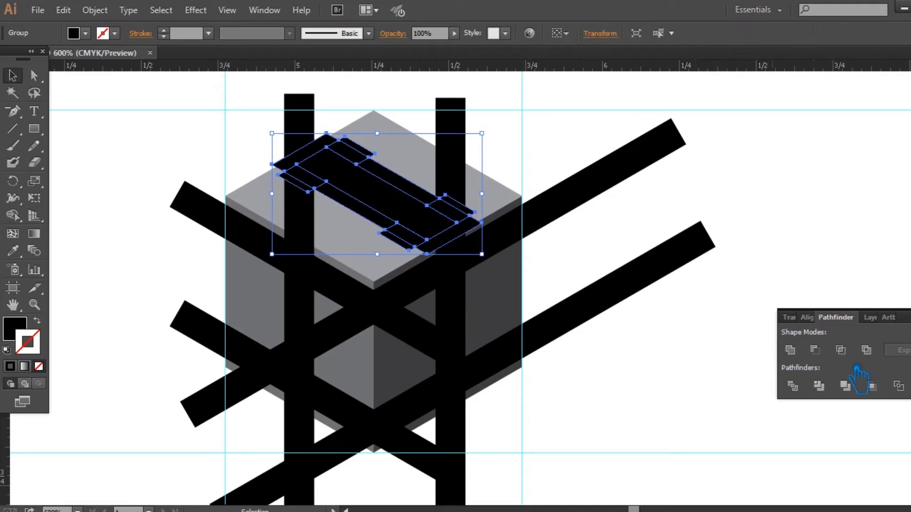
{"action": "right_click", "coordinate": [380, 192]}
{"action": "left_click", "coordinate": [422, 276]}
{"action": "left_click", "coordinate": [569, 134]}
Delete the leftover strip pieces around the I on the top face.
{"action": "left_click", "coordinate": [374, 157]}
{"action": "left_click", "coordinate": [363, 211]}
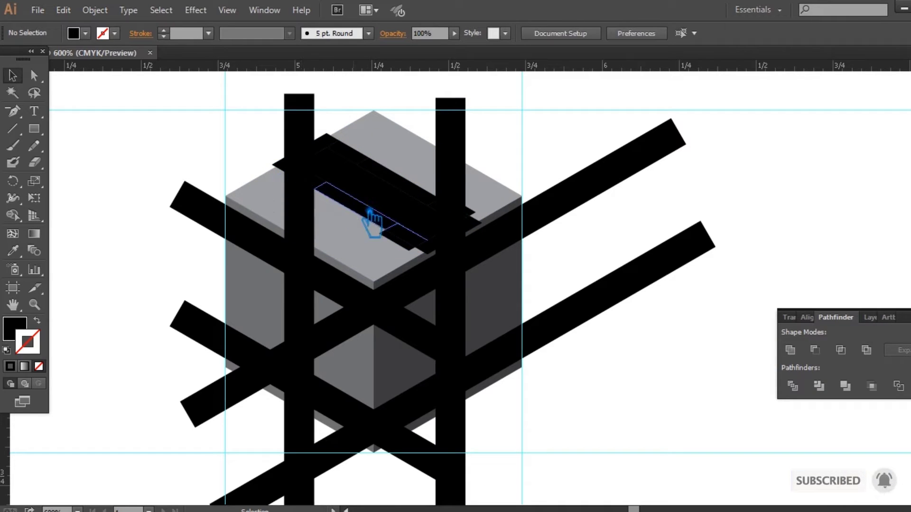
{"action": "key", "text": "Delete"}
{"action": "left_click", "coordinate": [406, 187]}
{"action": "key", "text": "Delete"}
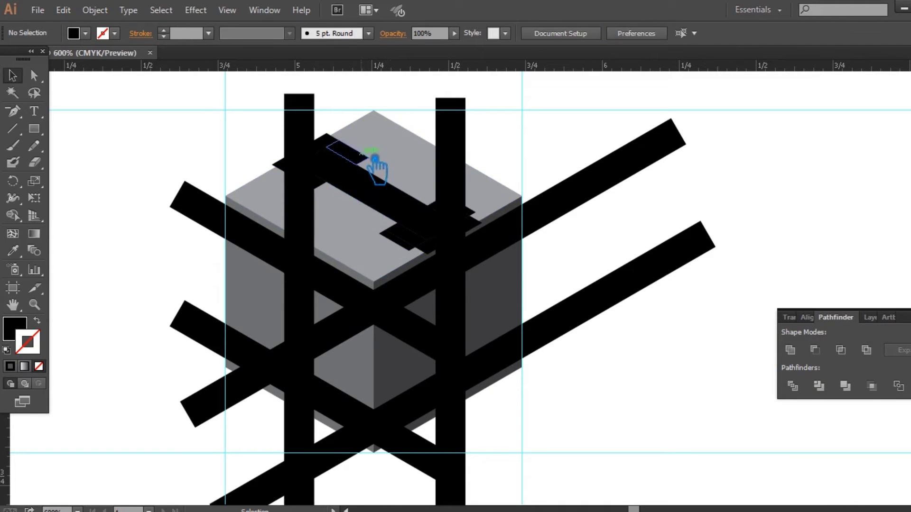
{"action": "left_click", "coordinate": [332, 152]}
{"action": "key", "text": "Delete"}
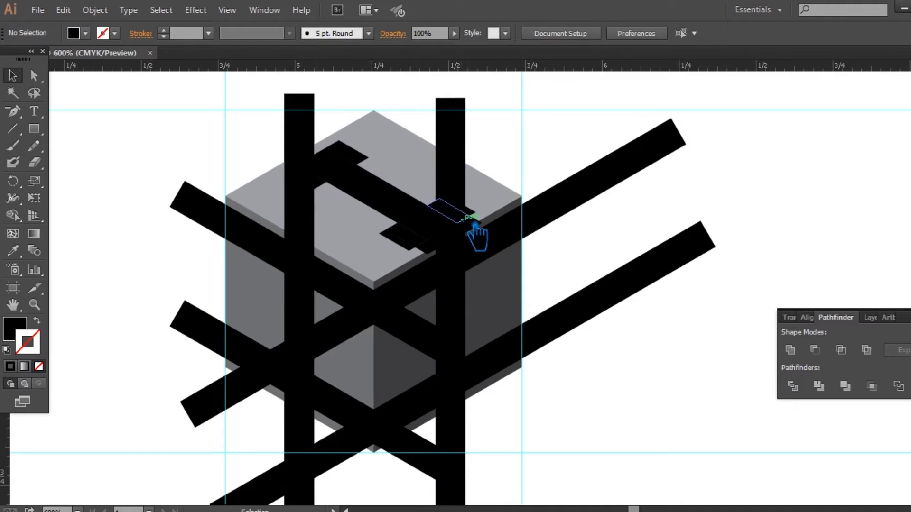
{"action": "left_click", "coordinate": [482, 233]}
{"action": "key", "text": "Delete"}
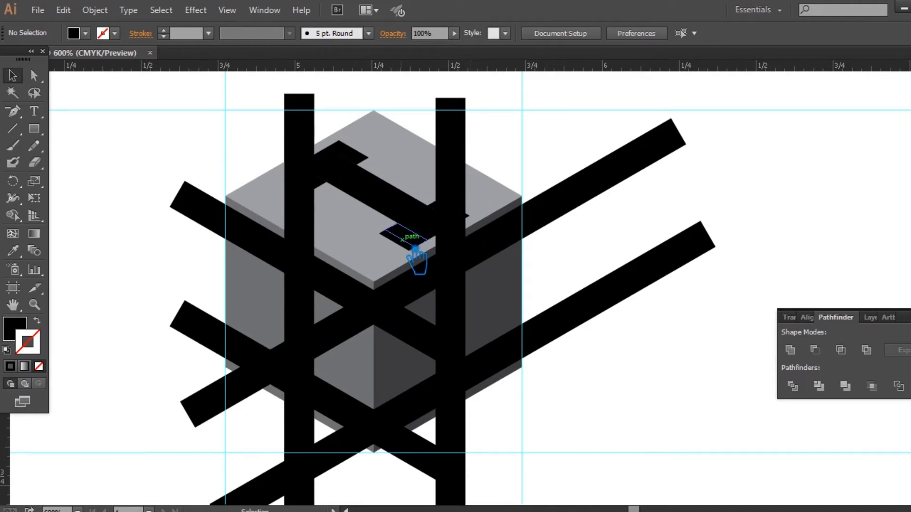
Delete the last leftover sliver at the upper right and nudge a small strip piece into place.
{"action": "left_click", "coordinate": [432, 252]}
{"action": "left_click", "coordinate": [549, 341]}
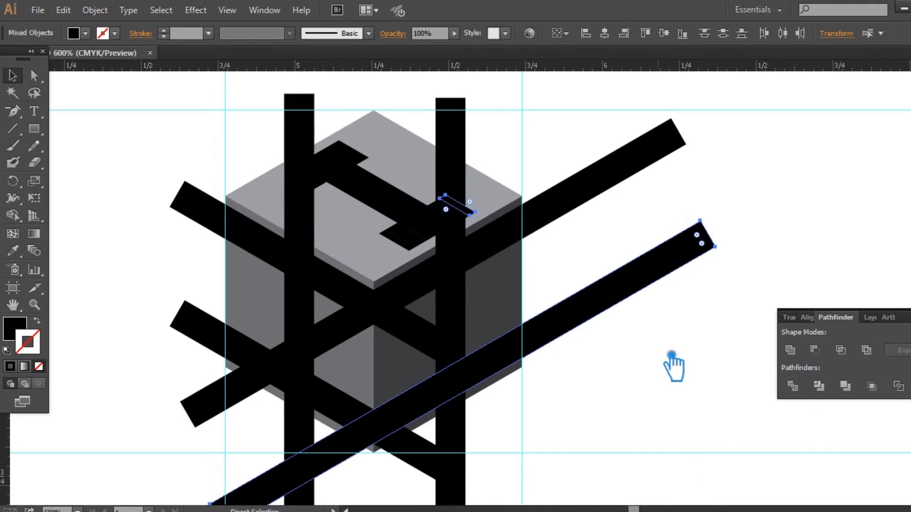
{"action": "left_click", "coordinate": [633, 309]}
{"action": "left_click", "coordinate": [484, 215]}
{"action": "key", "text": "Delete"}
{"action": "left_click_drag", "start_coordinate": [412, 241], "coordinate": [418, 237]}
{"action": "left_click", "coordinate": [643, 384]}
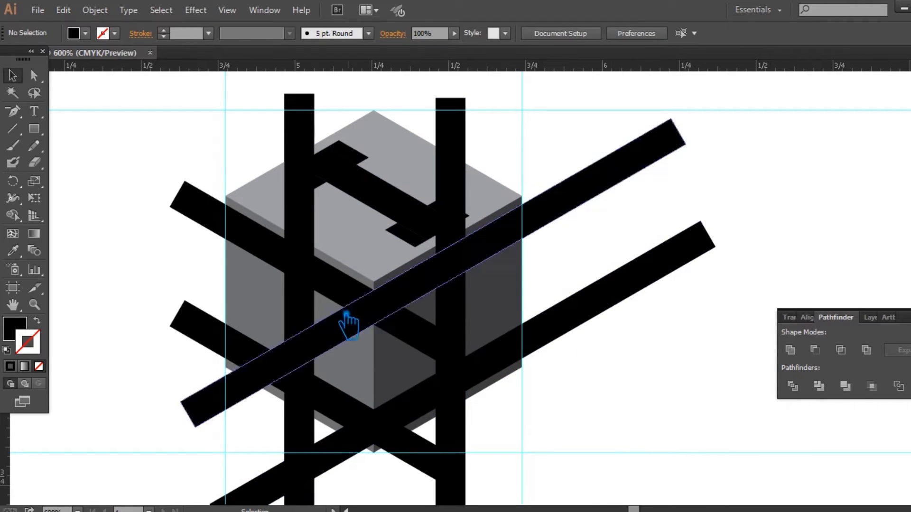
Widen the left vertical bar with a 0.04 in Offset Path.
{"action": "left_click", "coordinate": [312, 229]}
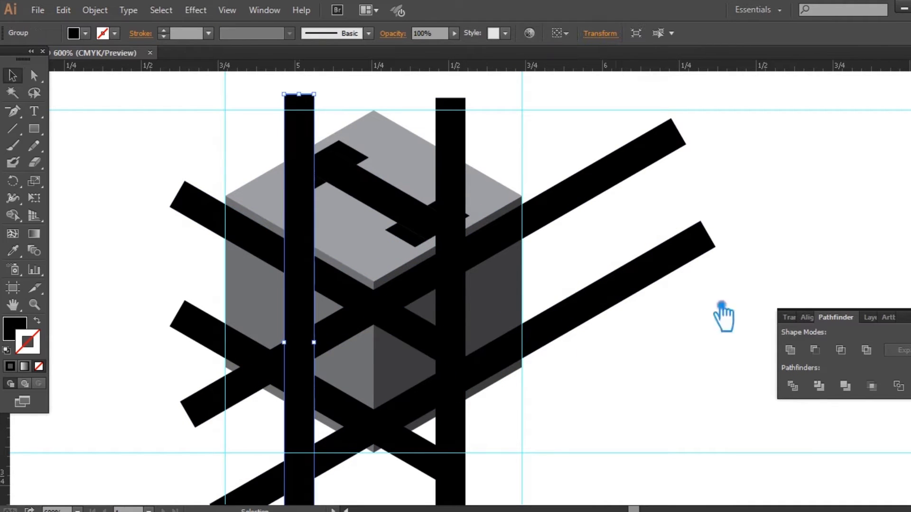
{"action": "left_click", "coordinate": [94, 10]}
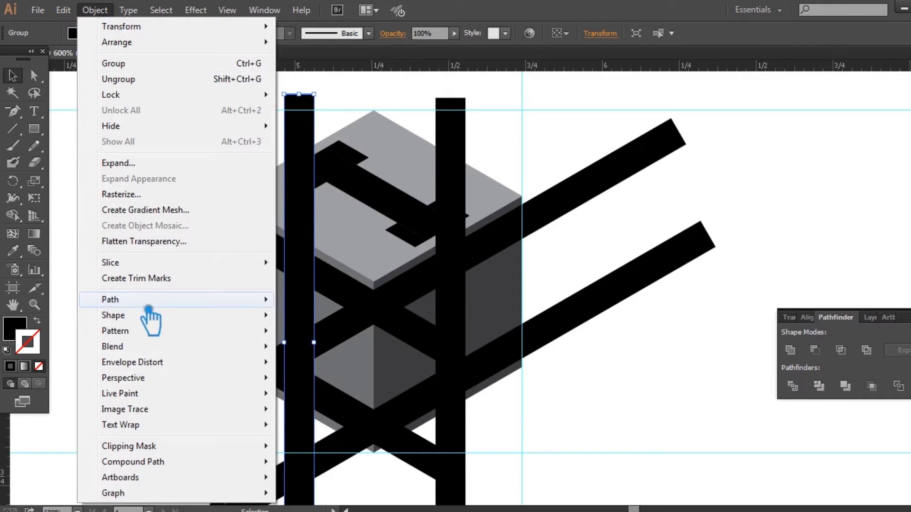
{"action": "left_click", "coordinate": [420, 352]}
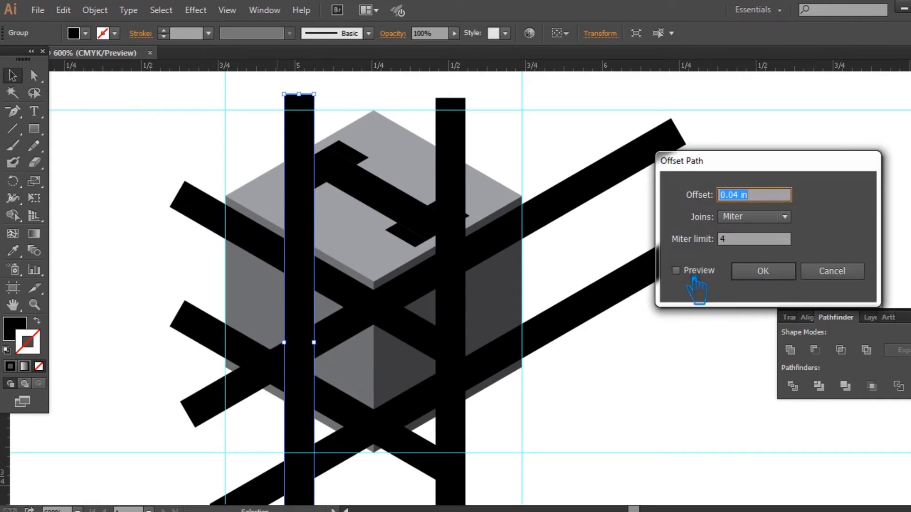
{"action": "left_click", "coordinate": [692, 273]}
{"action": "left_click", "coordinate": [762, 271]}
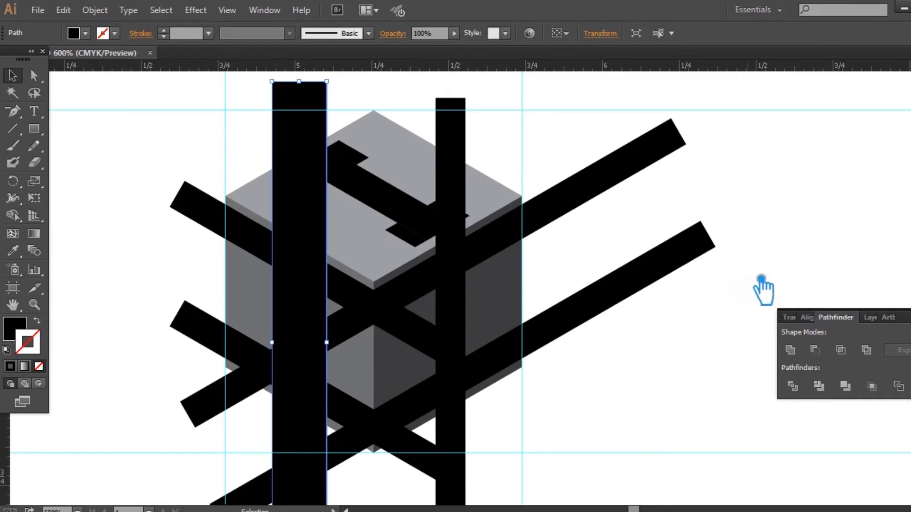
Divide the widened bar with both diagonal bars and ungroup the resulting pieces.
{"action": "left_click", "coordinate": [354, 290], "text": "shift"}
{"action": "left_click", "coordinate": [350, 412], "text": "shift"}
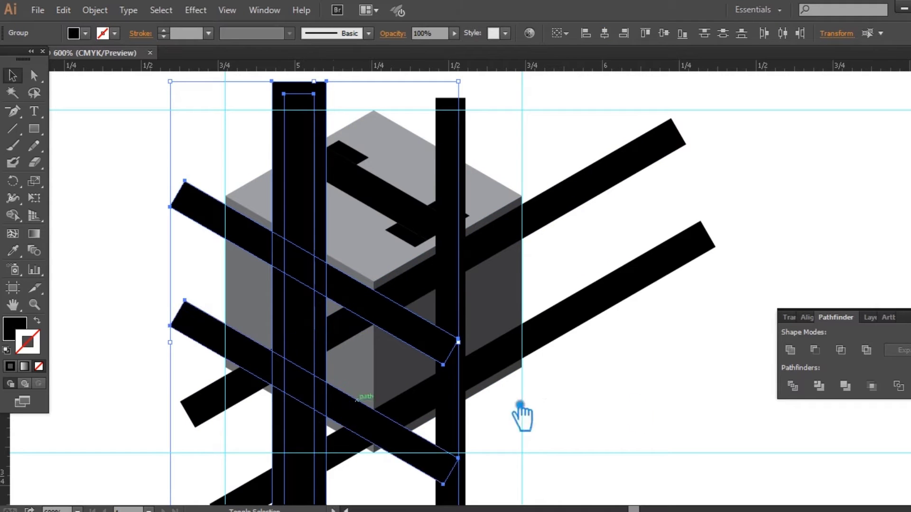
{"action": "left_click", "coordinate": [793, 386]}
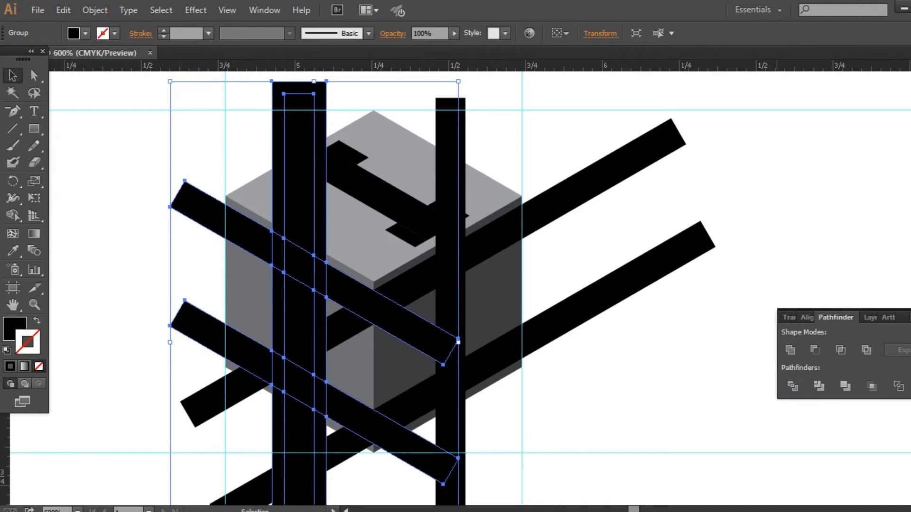
{"action": "left_click", "coordinate": [764, 358]}
{"action": "left_click", "coordinate": [315, 290]}
{"action": "right_click", "coordinate": [300, 271]}
{"action": "left_click", "coordinate": [355, 356]}
Delete the bar pieces above the cube and the fragments on the left face.
{"action": "left_click", "coordinate": [91, 235]}
{"action": "left_click", "coordinate": [327, 247]}
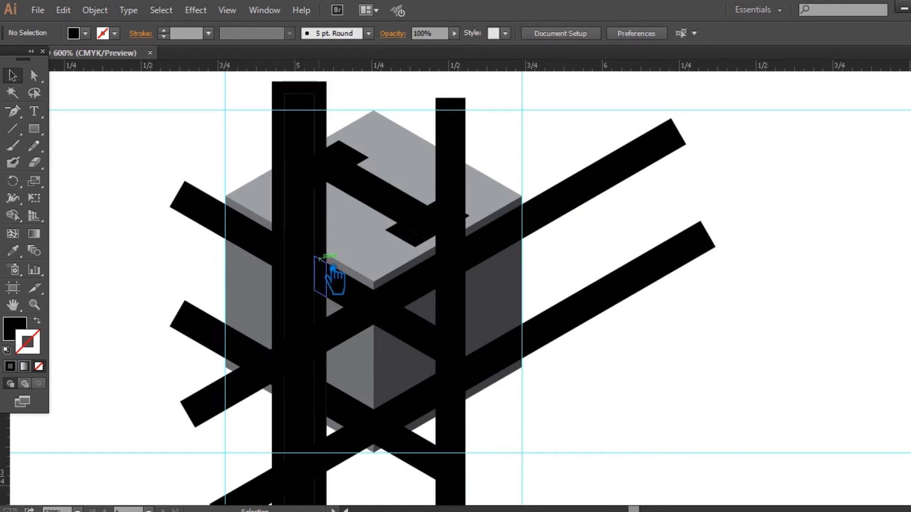
{"action": "key", "text": "Delete"}
{"action": "left_click", "coordinate": [322, 240]}
{"action": "key", "text": "Delete"}
{"action": "left_click", "coordinate": [247, 250]}
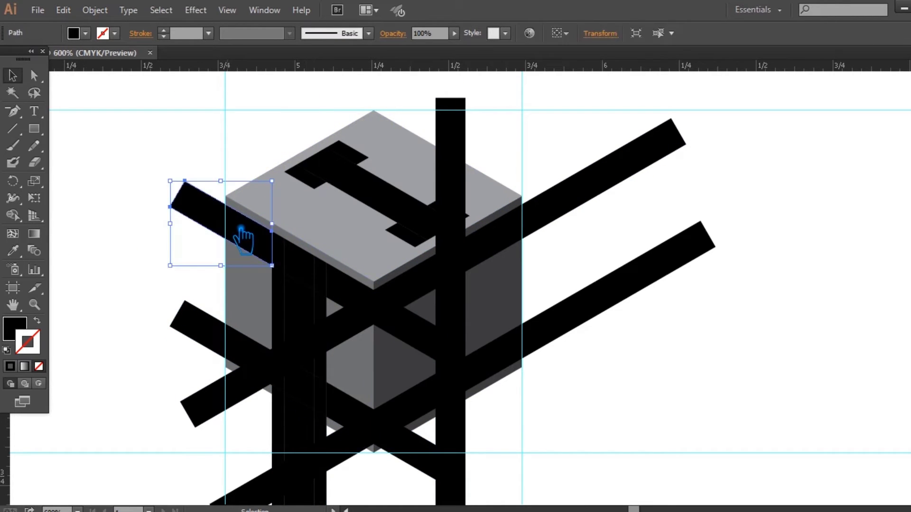
{"action": "key", "text": "Delete"}
{"action": "left_click", "coordinate": [366, 304]}
{"action": "key", "text": "Delete"}
{"action": "left_click", "coordinate": [324, 325]}
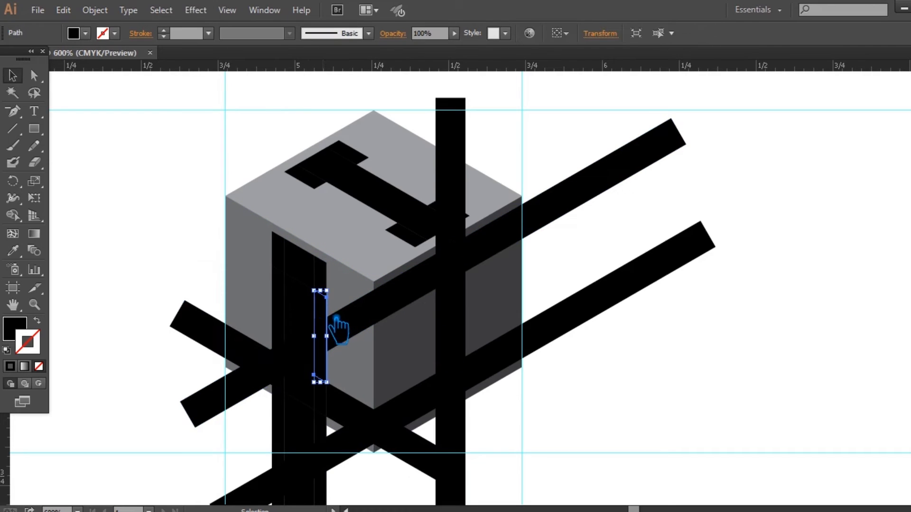
{"action": "key", "text": "Delete"}
{"action": "left_click", "coordinate": [297, 313]}
{"action": "key", "text": "Delete"}
Delete the remaining bar pieces below the cube and the left diagonal piece.
{"action": "left_click", "coordinate": [335, 443]}
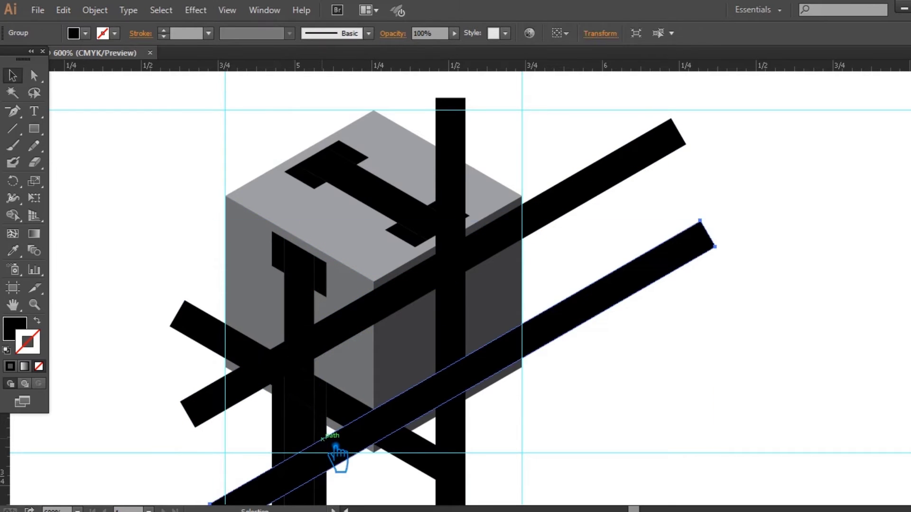
{"action": "left_click", "coordinate": [336, 446]}
{"action": "key", "text": "Delete"}
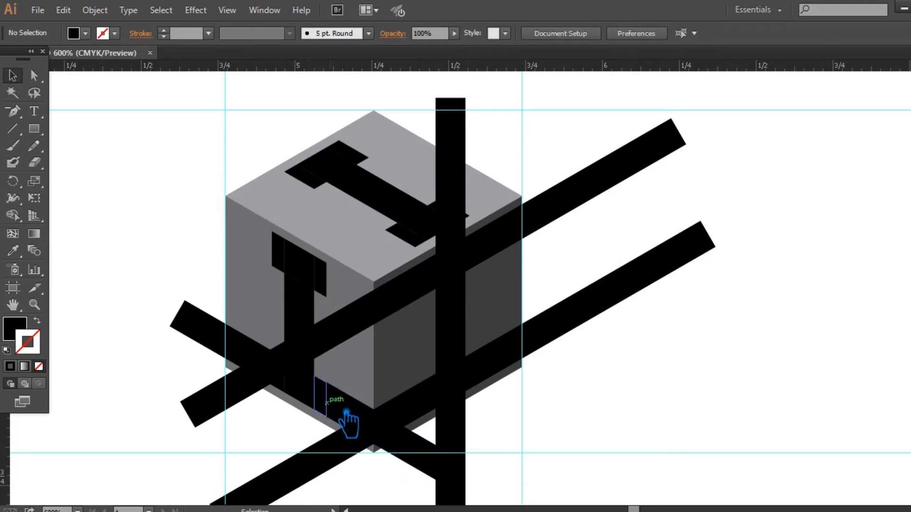
{"action": "left_click", "coordinate": [359, 423]}
{"action": "key", "text": "Delete"}
{"action": "left_click", "coordinate": [233, 351]}
{"action": "key", "text": "Delete"}
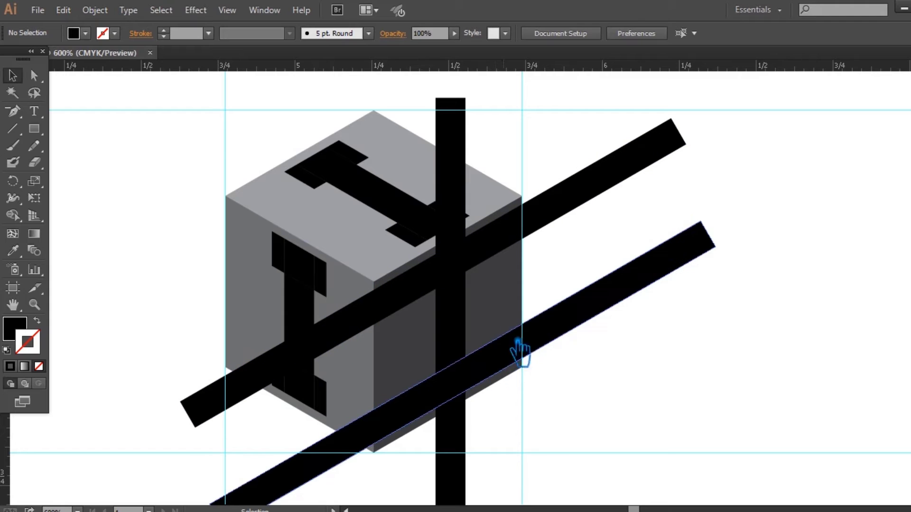
{"action": "left_click", "coordinate": [472, 317]}
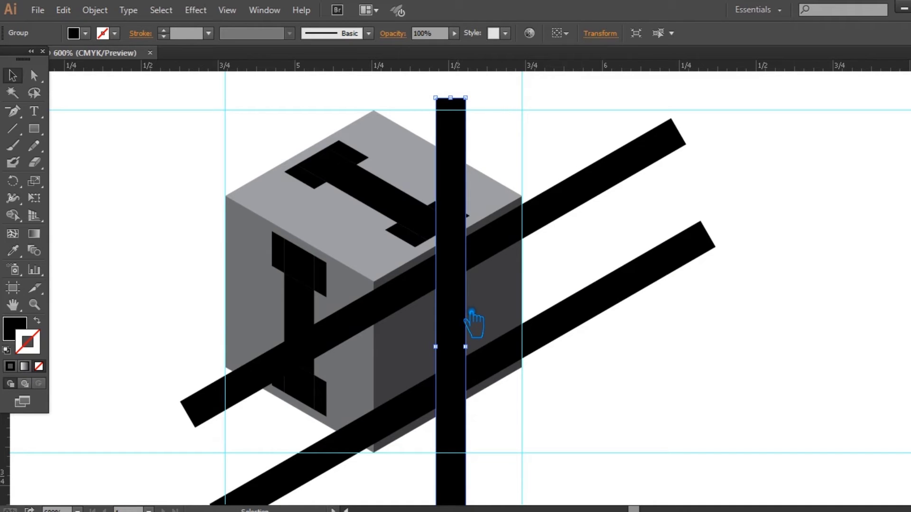
Widen the right vertical bar with a 0.04 in Offset Path.
{"action": "left_click", "coordinate": [95, 10]}
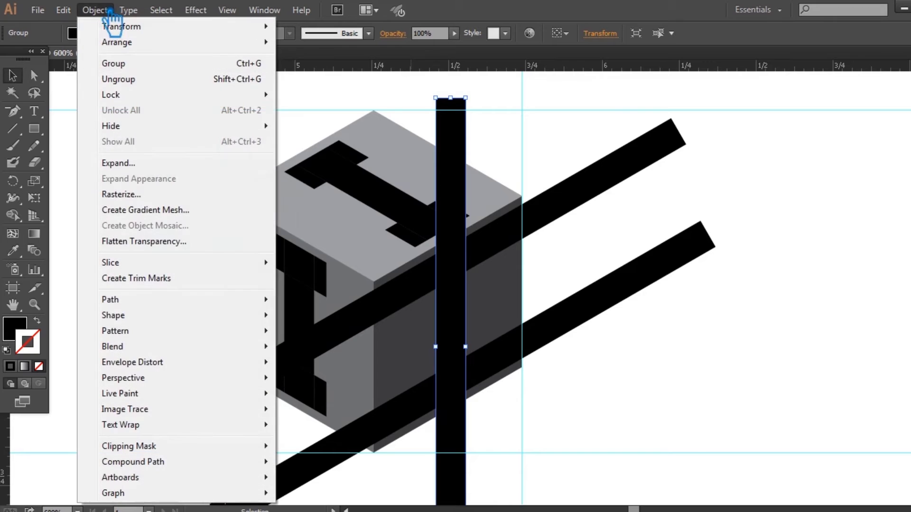
{"action": "mouse_move", "coordinate": [110, 300]}
{"action": "left_click", "coordinate": [356, 353]}
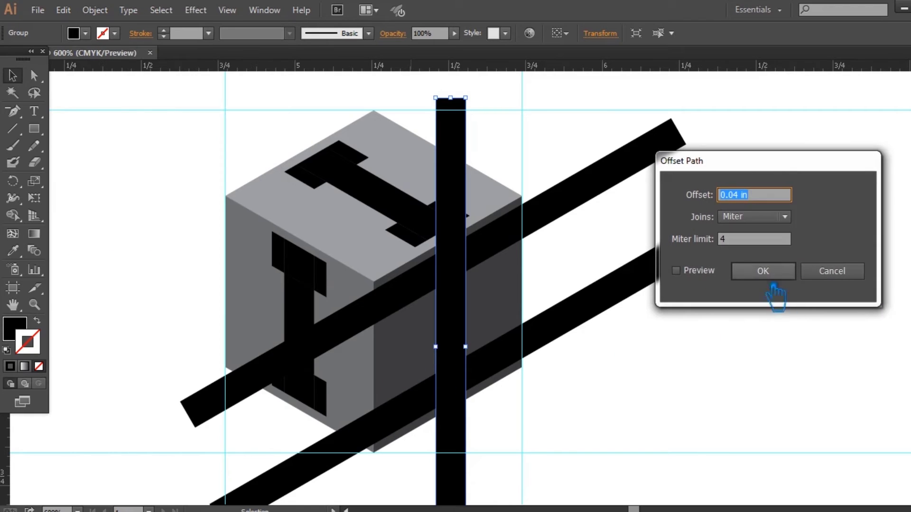
{"action": "left_click", "coordinate": [693, 281]}
{"action": "left_click", "coordinate": [784, 276]}
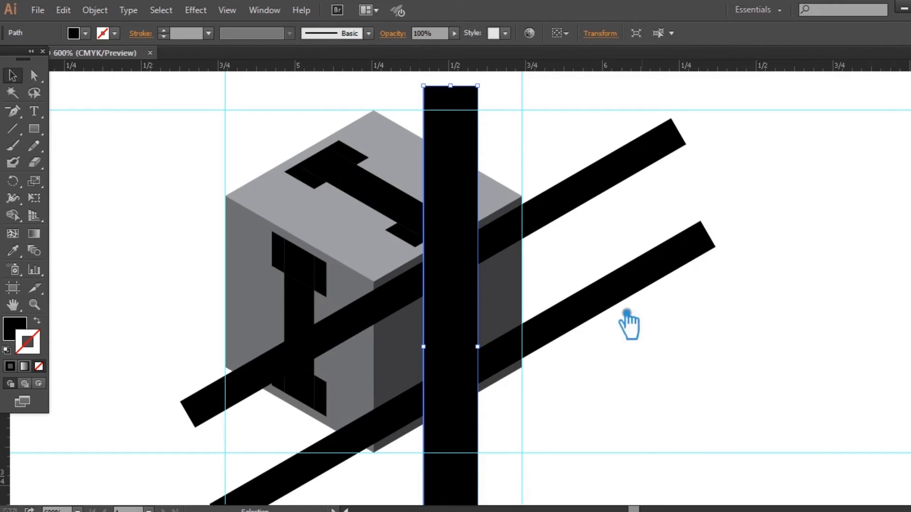
Divide the widened bar with both diagonals in Pathfinder and ungroup the pieces.
{"action": "left_click", "coordinate": [528, 243], "text": "shift"}
{"action": "left_click", "coordinate": [550, 338], "text": "shift"}
{"action": "key", "text": "ctrl+shift+F9"}
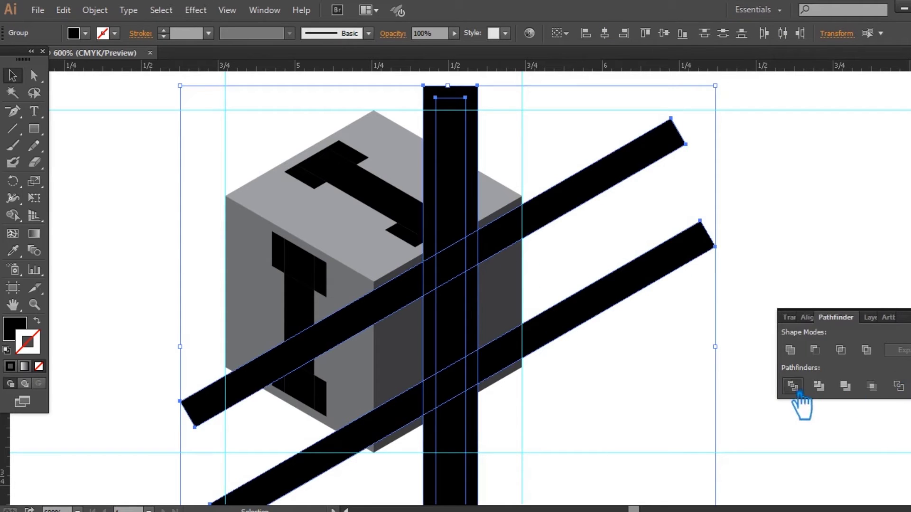
{"action": "left_click", "coordinate": [798, 394]}
{"action": "left_click", "coordinate": [604, 206]}
{"action": "right_click", "coordinate": [600, 210]}
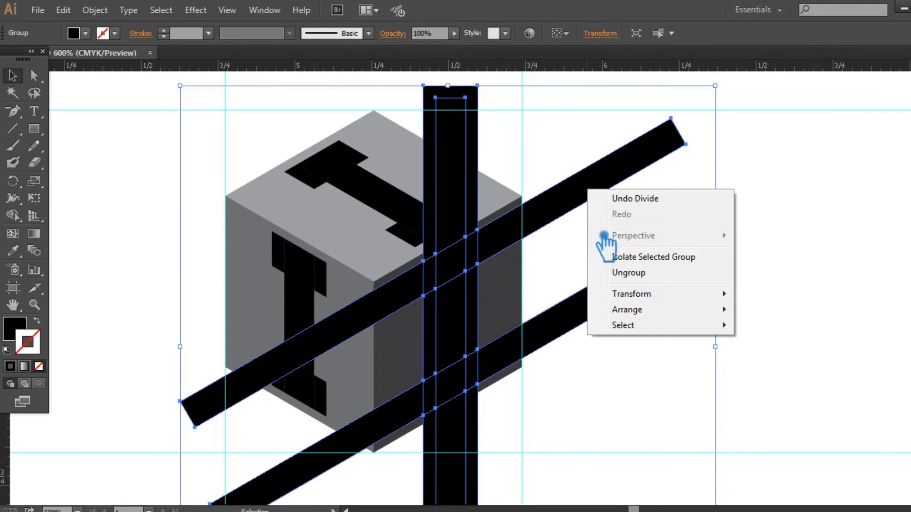
{"action": "left_click", "coordinate": [638, 274]}
Delete all leftover construction bar pieces and fill the panel's side notches with dark grey.
{"action": "left_click_drag", "start_coordinate": [693, 315], "coordinate": [607, 155]}
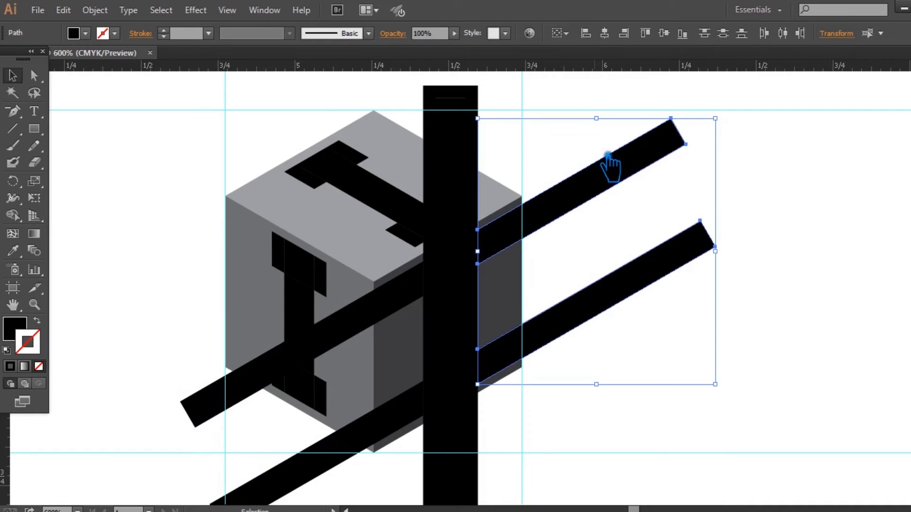
{"action": "key", "text": "Delete"}
{"action": "left_click_drag", "start_coordinate": [416, 78], "coordinate": [496, 133]}
{"action": "key", "text": "Delete"}
{"action": "left_click_drag", "start_coordinate": [163, 403], "coordinate": [214, 464]}
{"action": "key", "text": "Delete"}
{"action": "left_click", "coordinate": [274, 477]}
{"action": "key", "text": "Delete"}
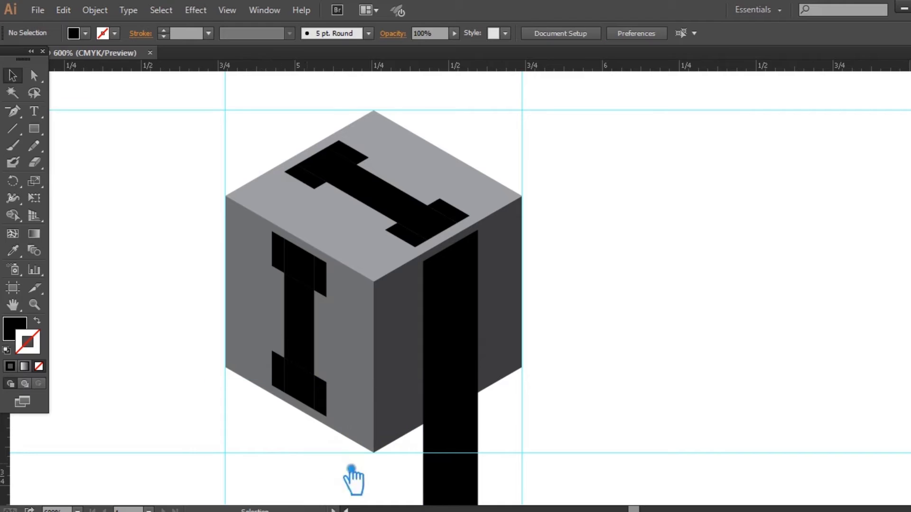
{"action": "left_click_drag", "start_coordinate": [522, 480], "coordinate": [417, 488]}
{"action": "key", "text": "Delete"}
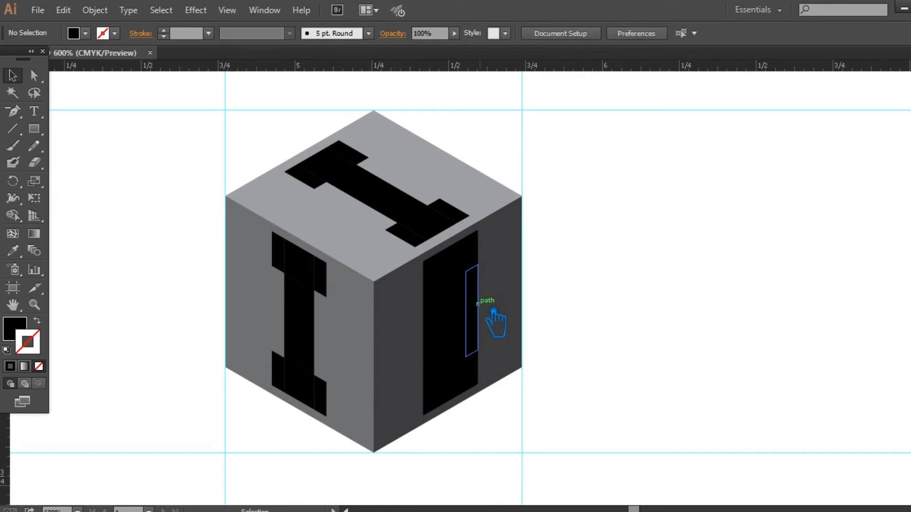
{"action": "left_click", "coordinate": [494, 311]}
{"action": "left_click", "coordinate": [430, 337]}
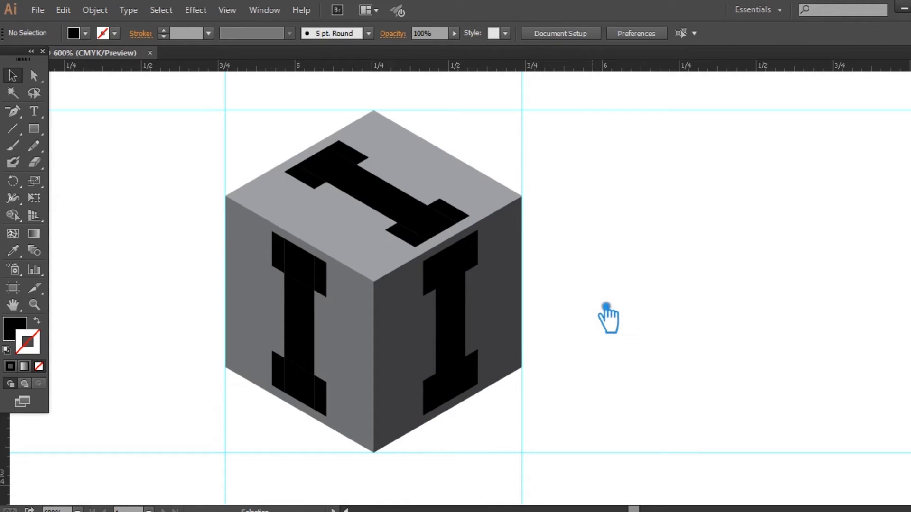
Unite the right-face I pieces into one shape with Pathfinder.
{"action": "left_click", "coordinate": [467, 390]}
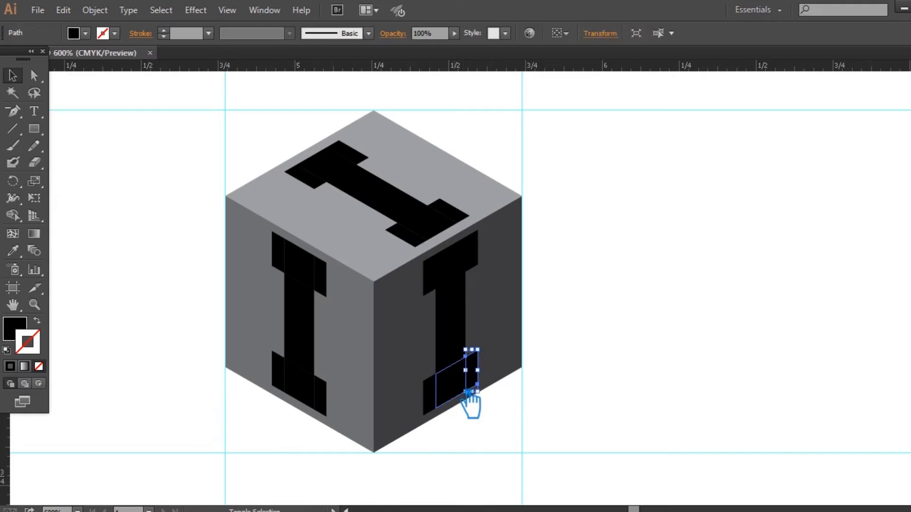
{"action": "left_click", "coordinate": [456, 344], "text": "shift"}
{"action": "left_click", "coordinate": [463, 286], "text": "shift"}
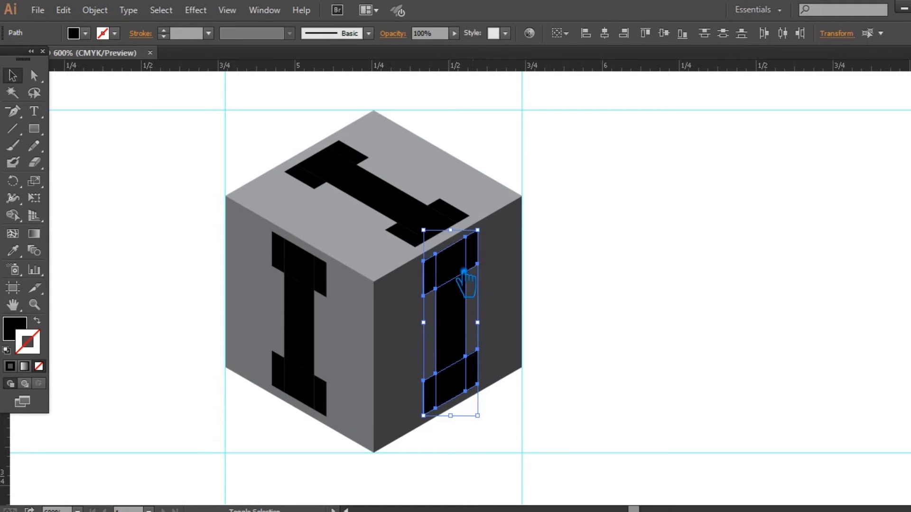
{"action": "key", "text": "ctrl+shift+F9"}
{"action": "left_click", "coordinate": [800, 355]}
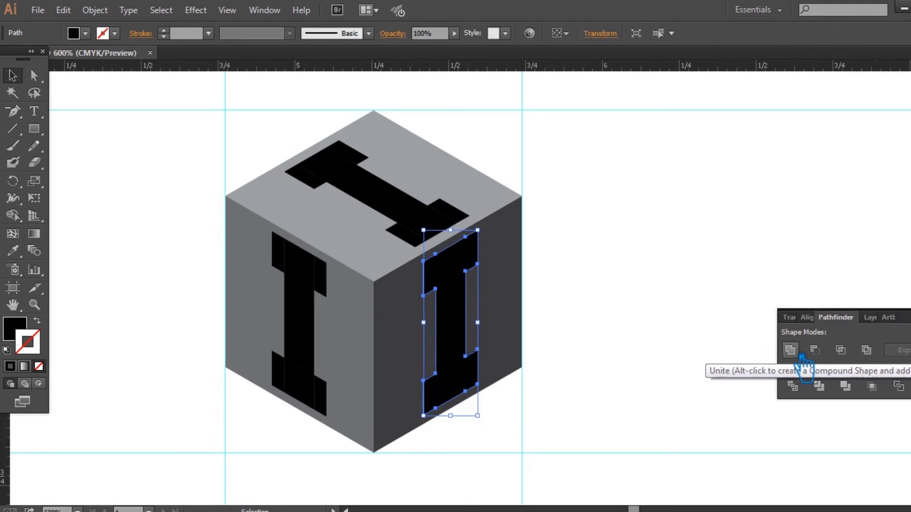
Remove two stray anchor points from the merged right-face I.
{"action": "key", "text": "p"}
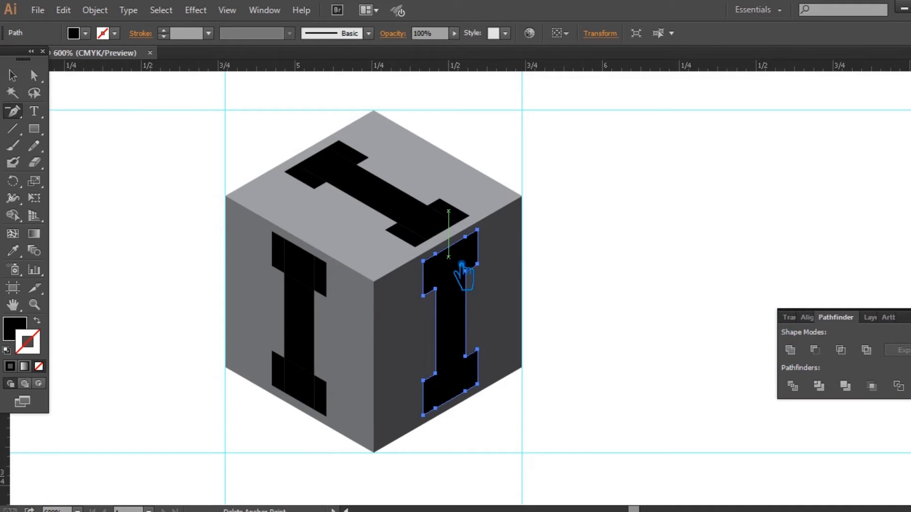
{"action": "left_click", "coordinate": [449, 262]}
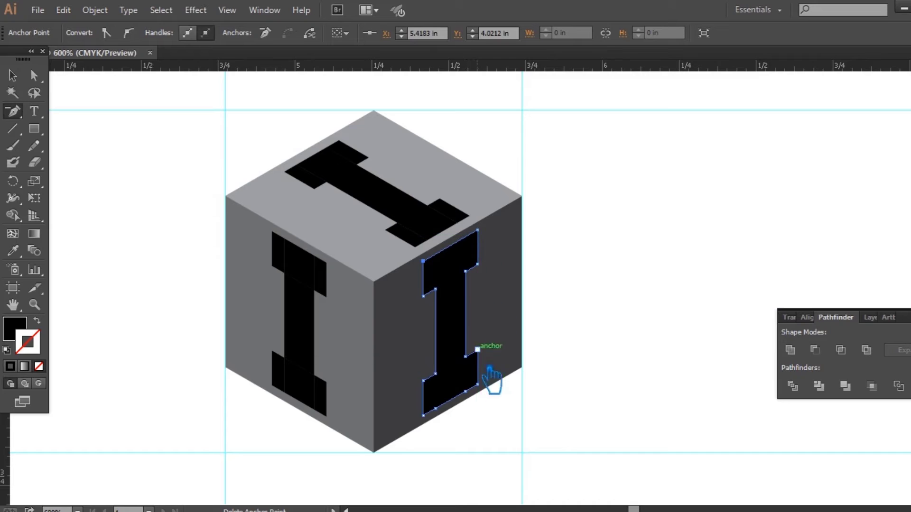
{"action": "left_click", "coordinate": [465, 392]}
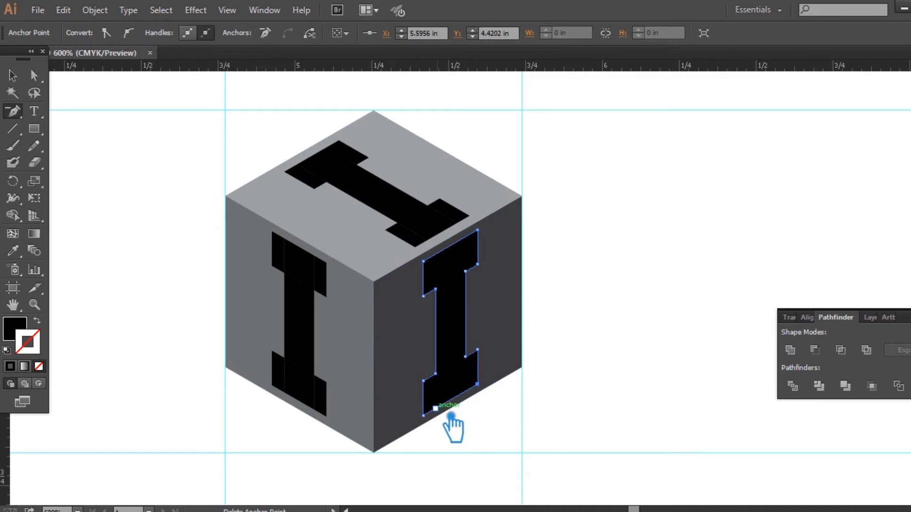
{"action": "left_click", "coordinate": [12, 75]}
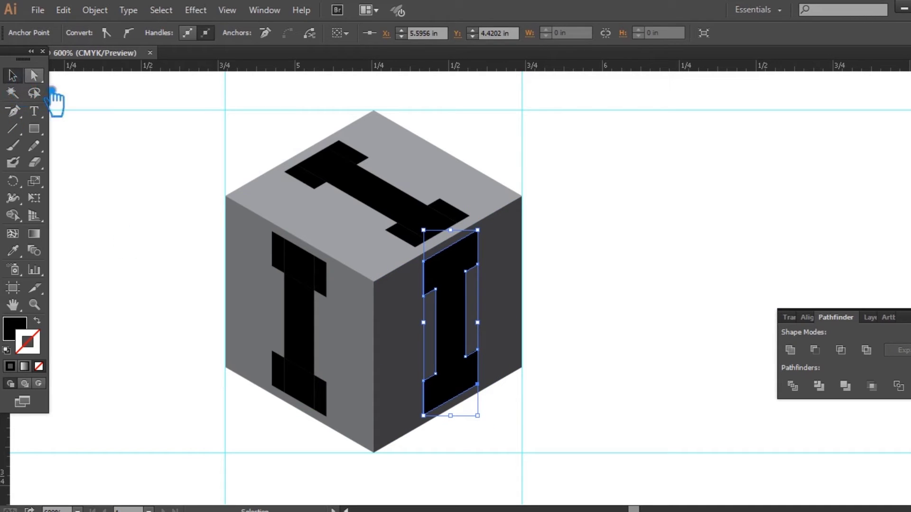
{"action": "left_click", "coordinate": [133, 180]}
Unite the left-face I's stem and serif pieces into one shape.
{"action": "left_click", "coordinate": [282, 377]}
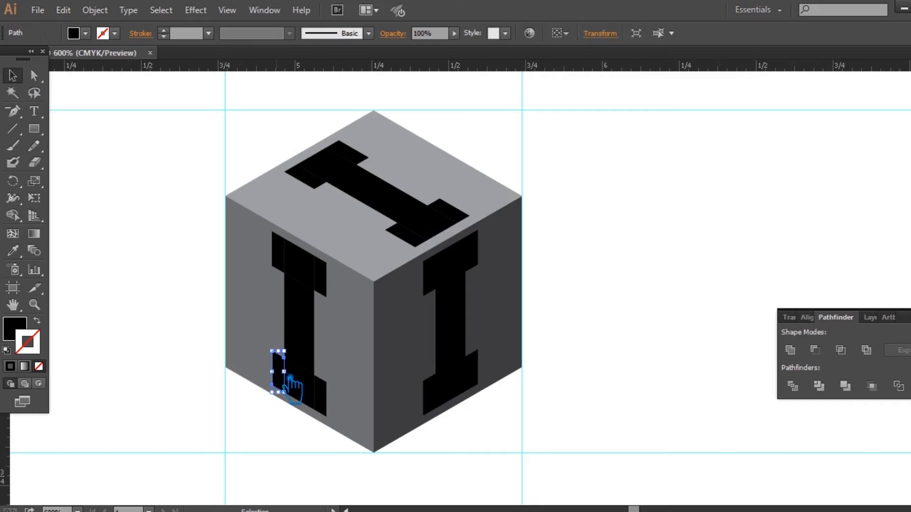
{"action": "left_click", "coordinate": [330, 401], "text": "shift"}
{"action": "left_click", "coordinate": [301, 325], "text": "shift"}
{"action": "left_click", "coordinate": [309, 260], "text": "shift"}
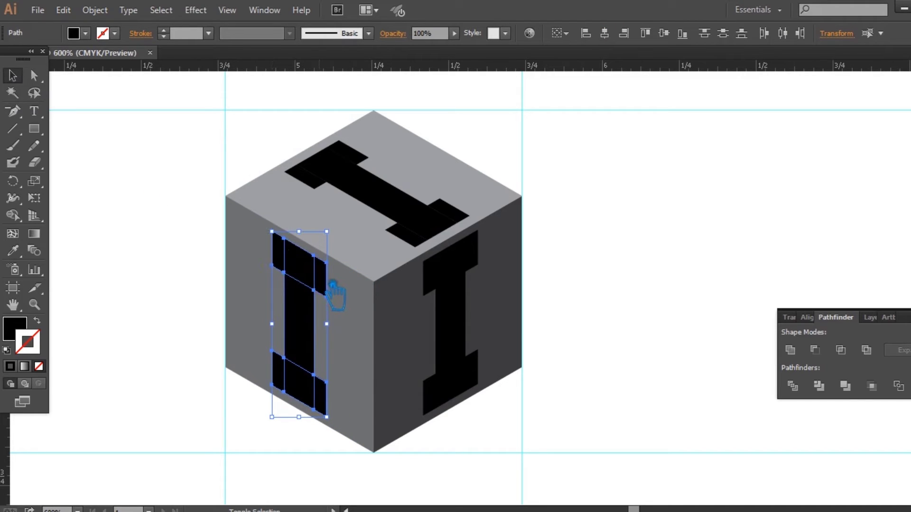
{"action": "left_click", "coordinate": [790, 349]}
Delete two extra anchors on the left I's top serif so its edge is straight.
{"action": "key", "text": "minus"}
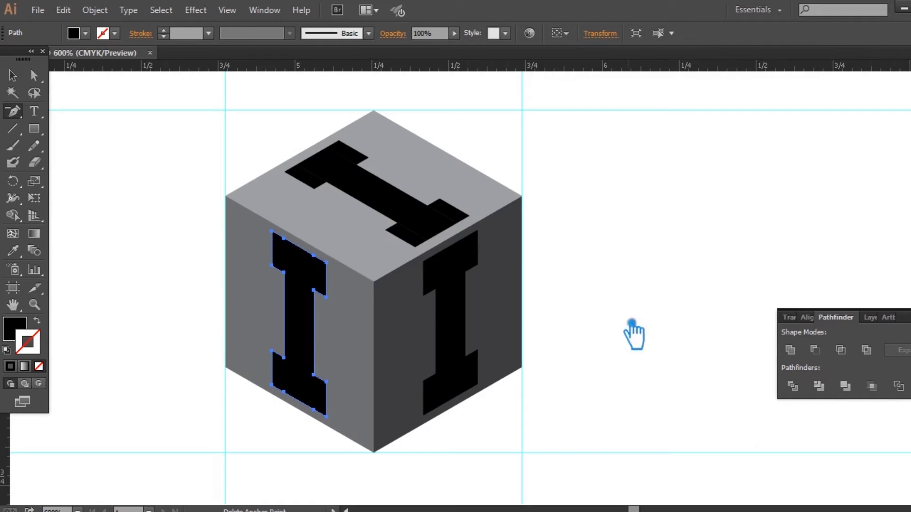
{"action": "left_click", "coordinate": [325, 262]}
{"action": "left_click", "coordinate": [298, 246]}
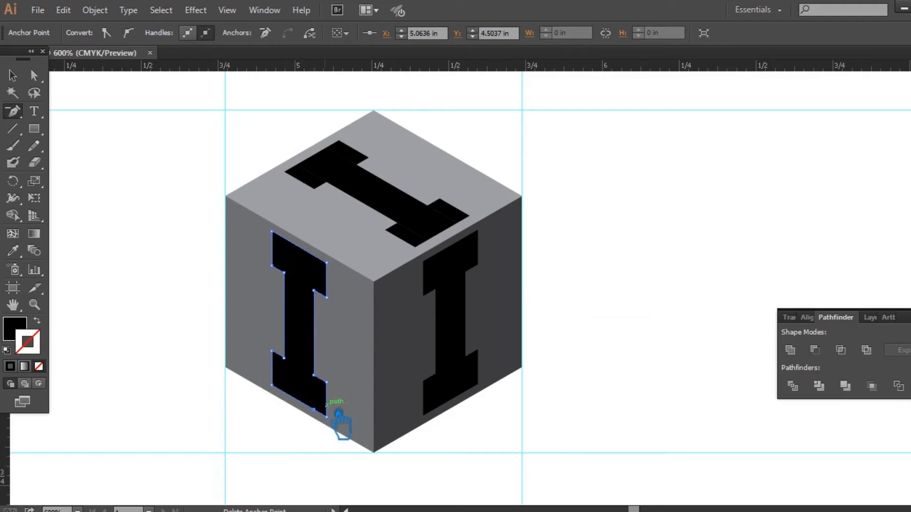
{"action": "left_click", "coordinate": [12, 75]}
{"action": "left_click", "coordinate": [151, 144]}
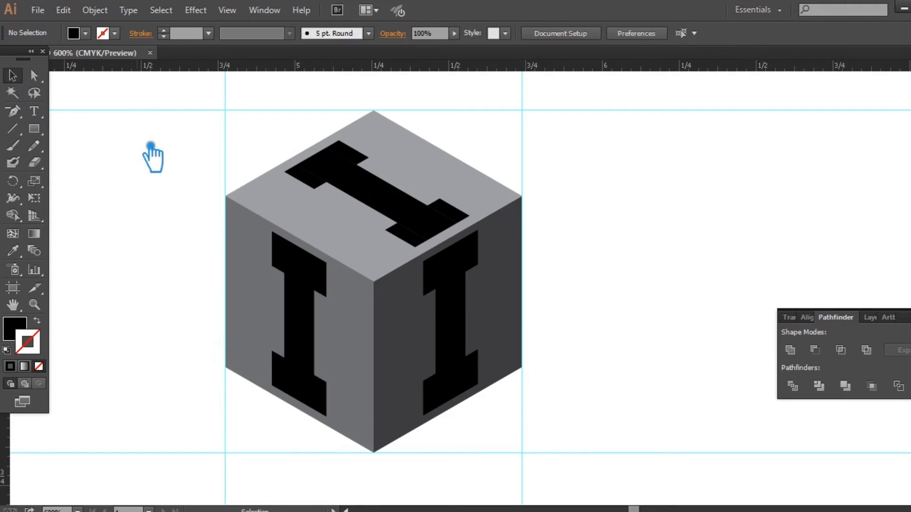
Unite the top I's separate serif pieces into a single shape with Pathfinder.
{"action": "left_click", "coordinate": [455, 219]}
{"action": "left_click", "coordinate": [428, 246], "text": "shift"}
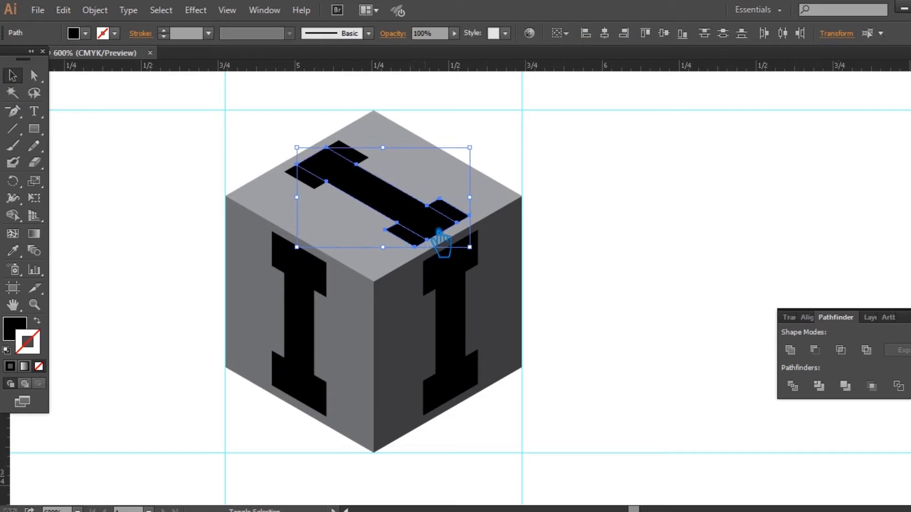
{"action": "left_click", "coordinate": [318, 183], "text": "shift"}
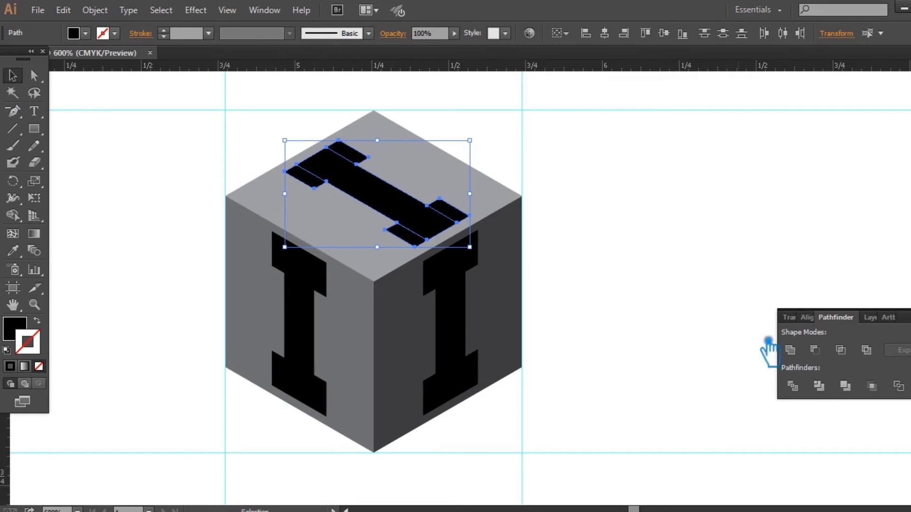
{"action": "left_click", "coordinate": [798, 355]}
{"action": "left_click", "coordinate": [685, 261]}
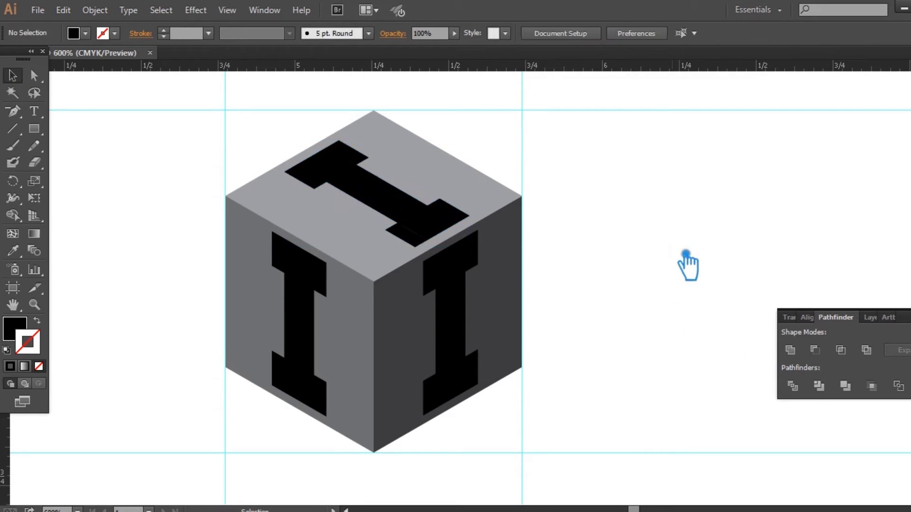
{"action": "left_click", "coordinate": [373, 164]}
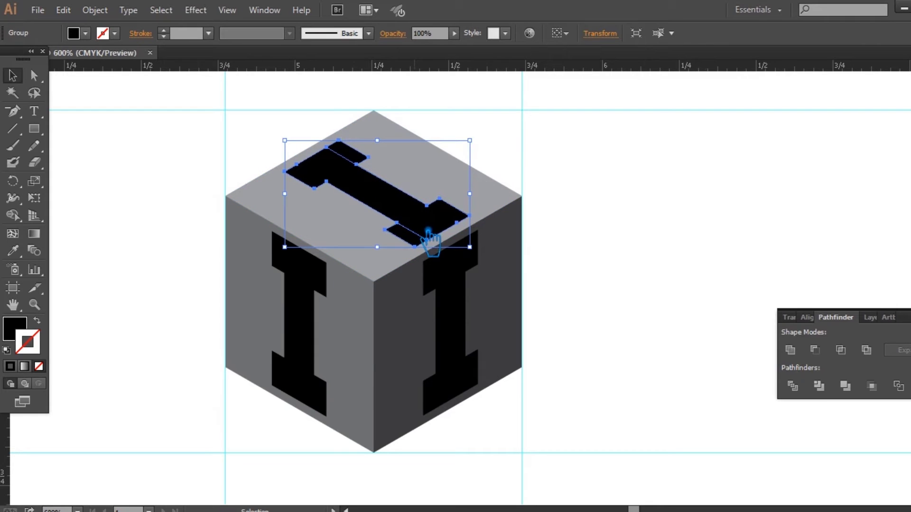
Marquee-select every part of the cube and group it.
{"action": "key", "text": "ctrl+minus"}
{"action": "left_click", "coordinate": [688, 249]}
{"action": "left_click_drag", "start_coordinate": [545, 468], "coordinate": [160, 133]}
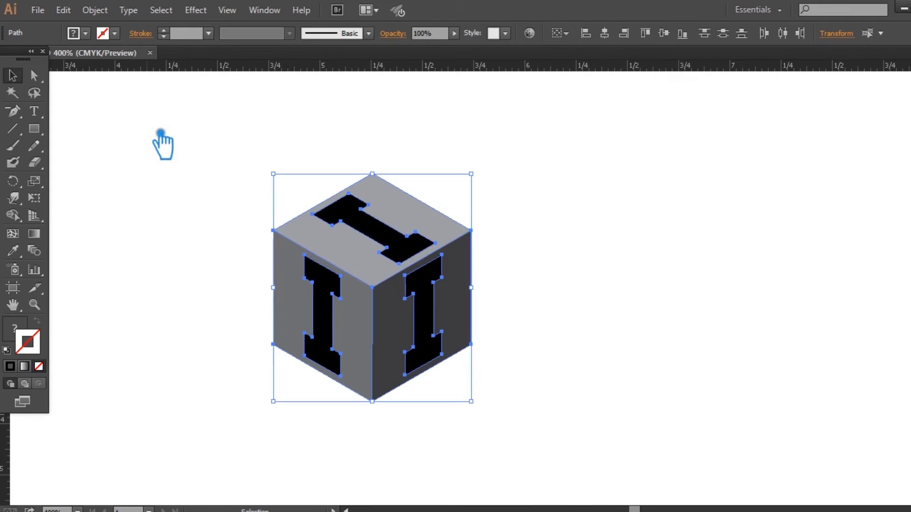
{"action": "key", "text": "ctrl+g"}
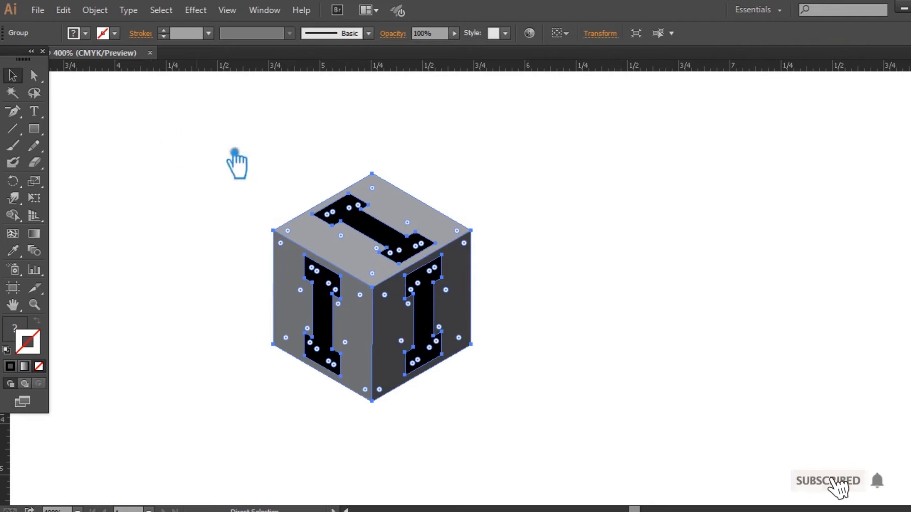
Alt-drag a copy of the grouped cube to the right.
{"action": "left_click", "coordinate": [576, 284]}
{"action": "scroll", "coordinate": [479, 355], "scroll_direction": "right", "scroll_amount": 3}
{"action": "mouse_move", "coordinate": [295, 346]}
{"action": "left_mouse_down"}
{"action": "mouse_move", "coordinate": [528, 335]}
{"action": "mouse_move", "coordinate": [497, 339]}
{"action": "left_mouse_up"}
{"action": "left_click", "coordinate": [426, 430]}
{"action": "left_click", "coordinate": [462, 394]}
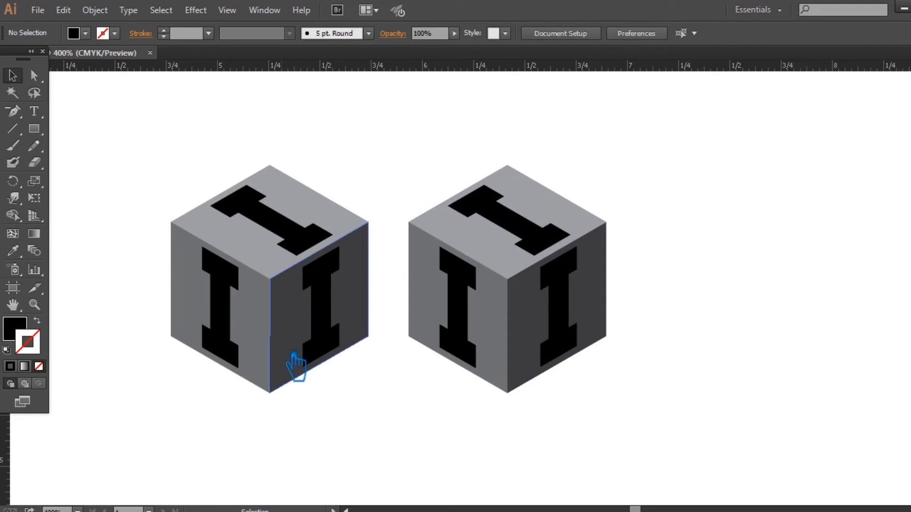
Ungroup the left cube and select its left face together with its I.
{"action": "right_click", "coordinate": [261, 321]}
{"action": "left_click", "coordinate": [313, 404]}
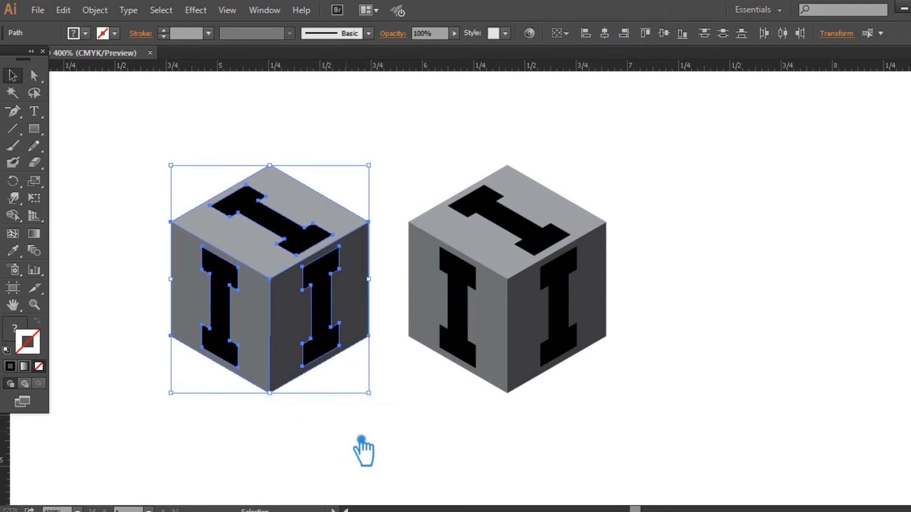
{"action": "left_click", "coordinate": [359, 446]}
{"action": "left_click", "coordinate": [256, 340]}
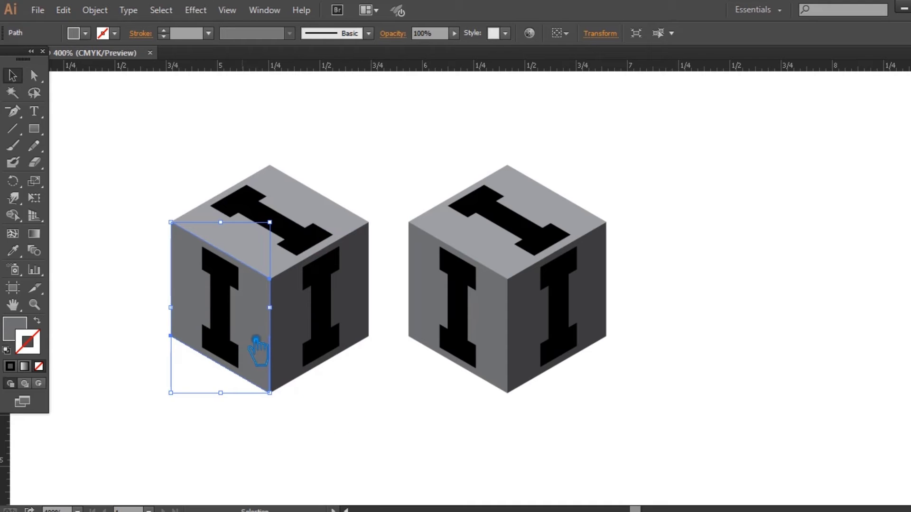
{"action": "key", "text": "a"}
{"action": "key", "text": "Right"}
{"action": "key", "text": "Right"}
{"action": "key", "text": "Right"}
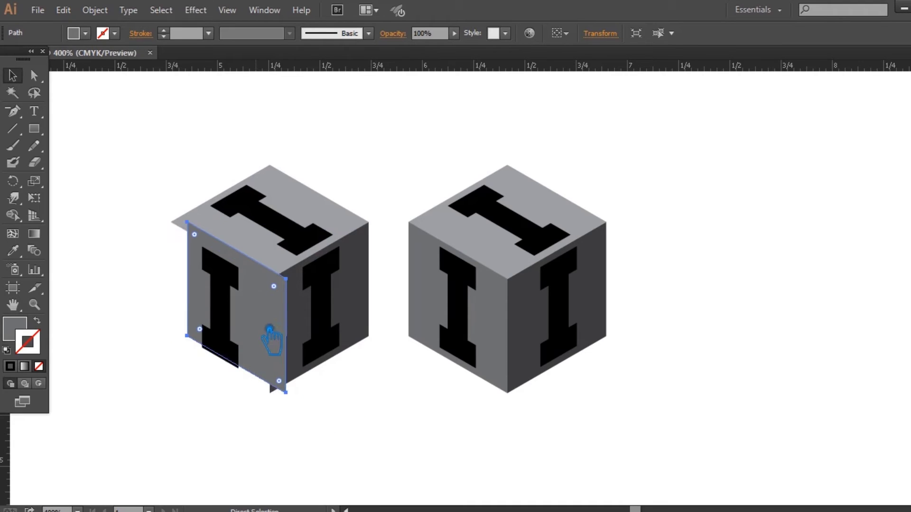
{"action": "key", "text": "Left"}
{"action": "key", "text": "Left"}
{"action": "key", "text": "Left"}
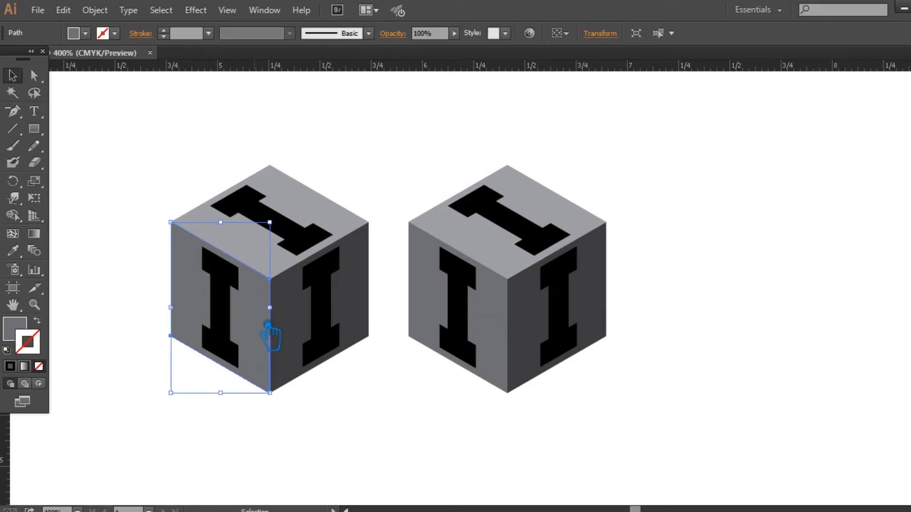
{"action": "left_click", "coordinate": [237, 318], "text": "shift"}
{"action": "key", "text": "v"}
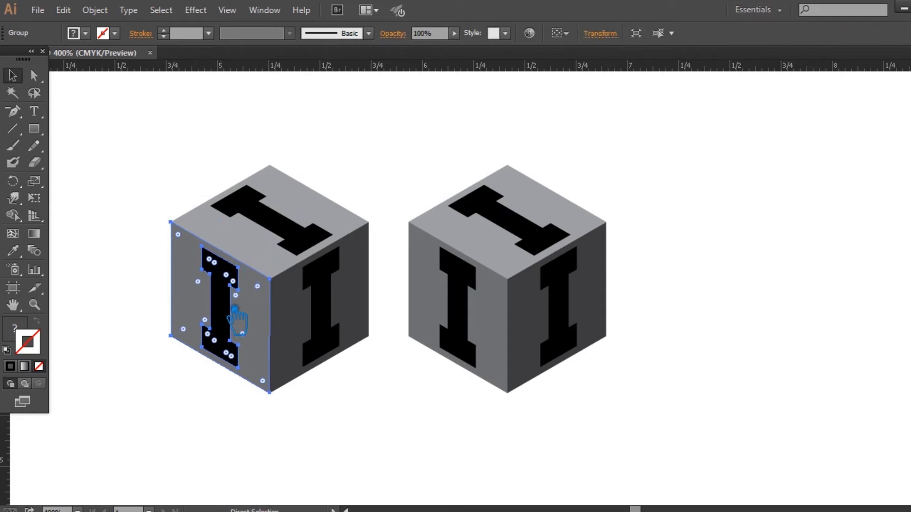
Scale the left face and its I down into an inset panel, then ungroup it.
{"action": "left_click_drag", "start_coordinate": [282, 230], "coordinate": [276, 232]}
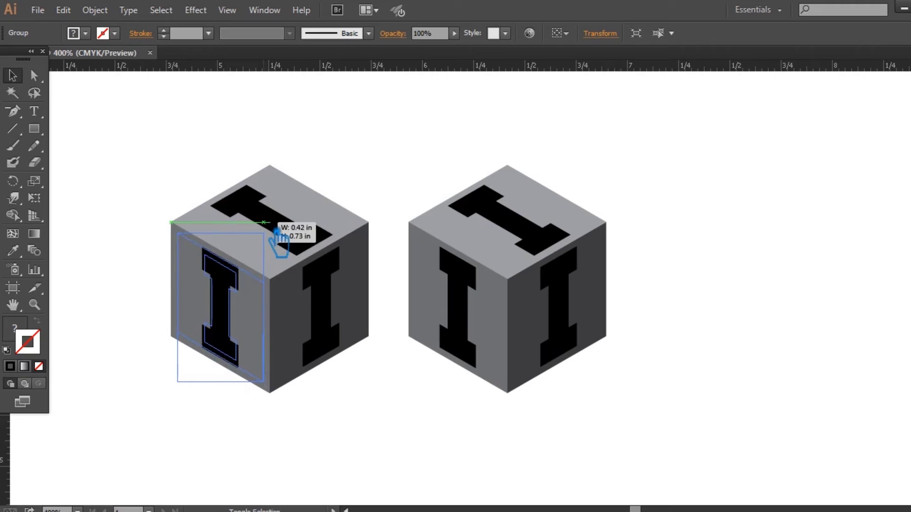
{"action": "left_click_drag", "start_coordinate": [276, 232], "coordinate": [276, 232]}
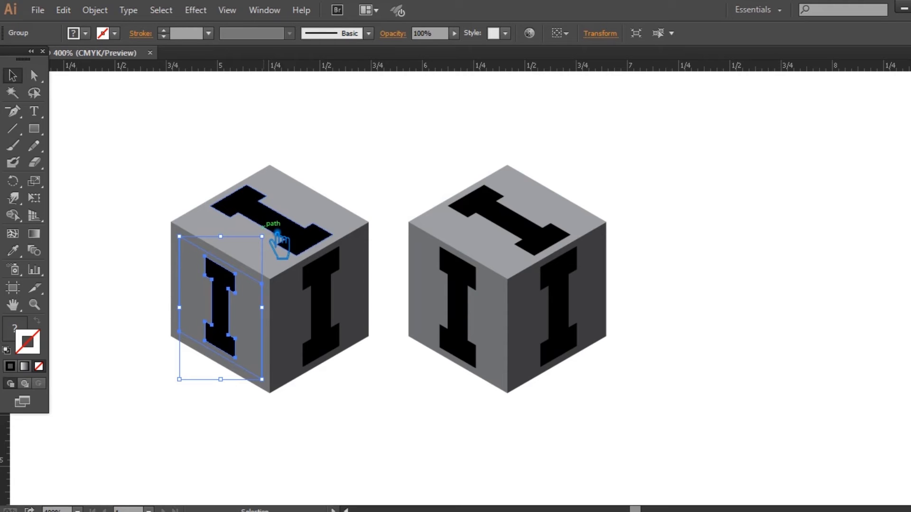
{"action": "left_click", "coordinate": [305, 448]}
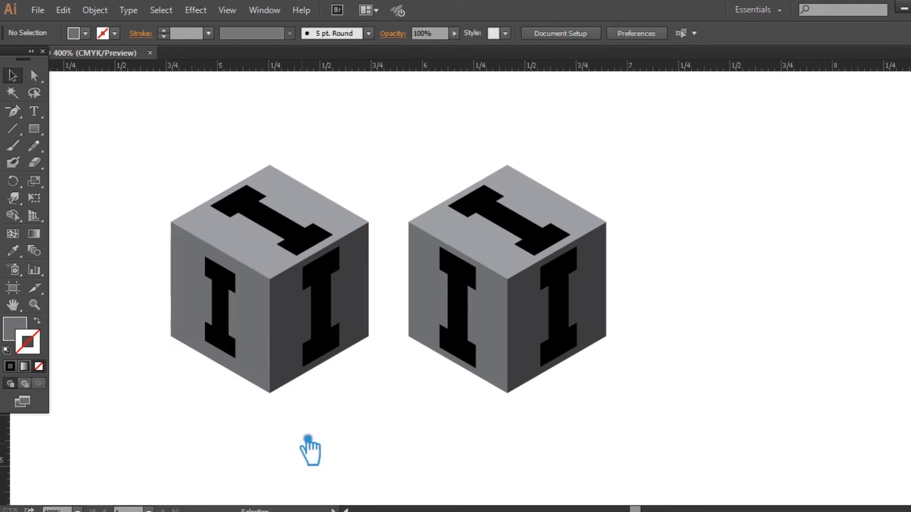
{"action": "left_click", "coordinate": [261, 341]}
{"action": "right_click", "coordinate": [261, 341]}
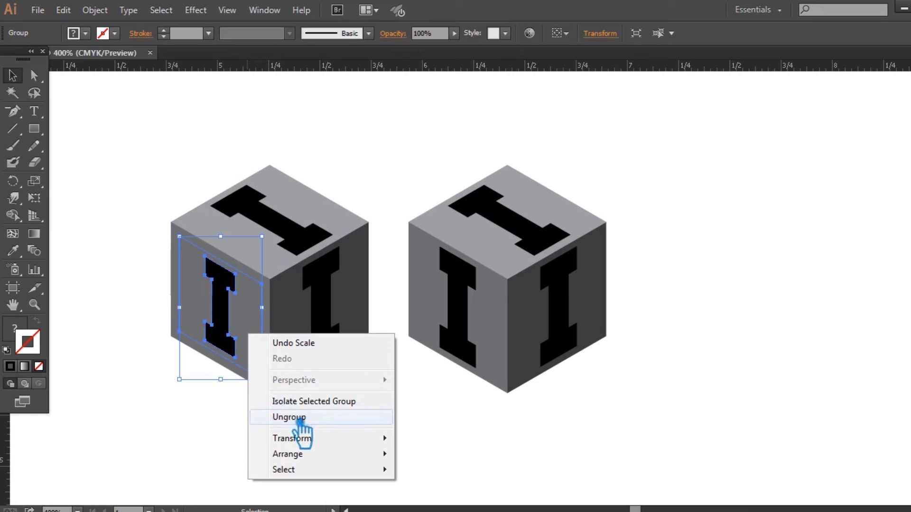
{"action": "left_click", "coordinate": [299, 419]}
{"action": "left_click", "coordinate": [237, 415]}
Fill the left-face inset panel with the right face's dark grey using the Eyedropper.
{"action": "key", "text": "a"}
{"action": "left_click", "coordinate": [250, 346]}
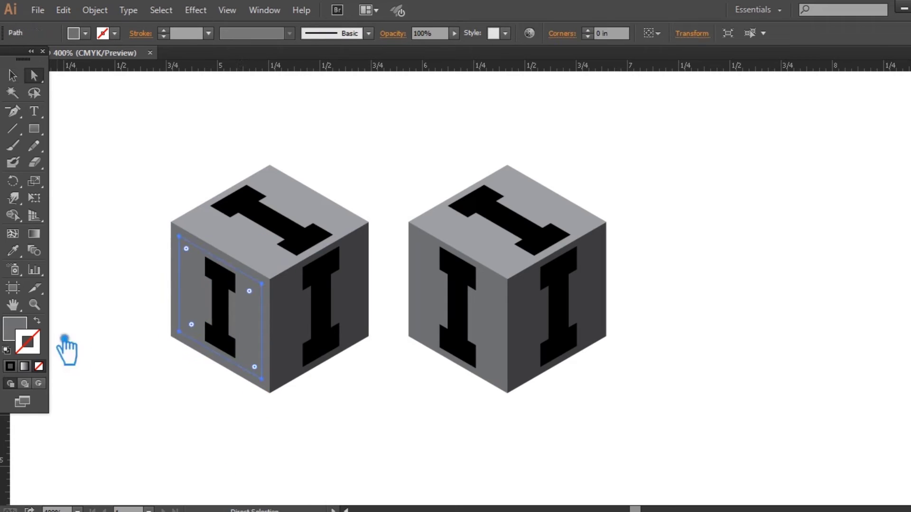
{"action": "left_click", "coordinate": [13, 251]}
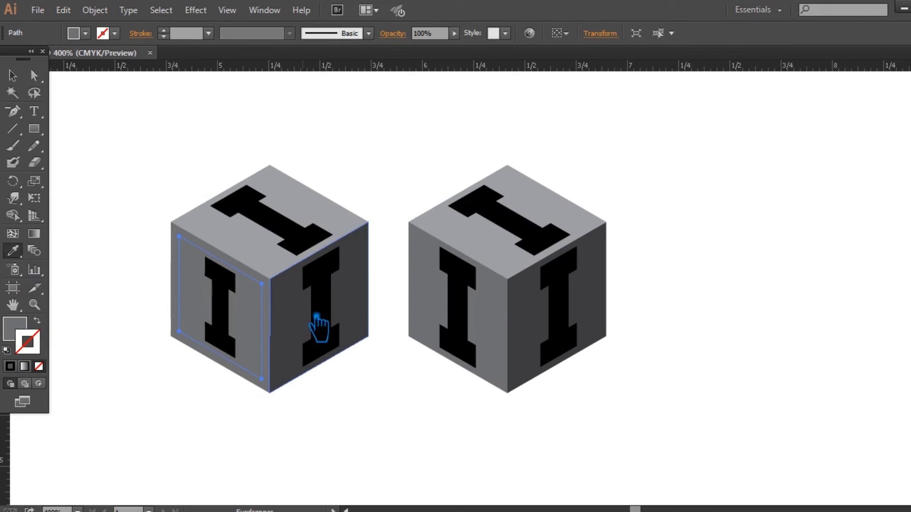
{"action": "left_click", "coordinate": [294, 323]}
{"action": "left_click", "coordinate": [12, 75]}
{"action": "left_click", "coordinate": [134, 126]}
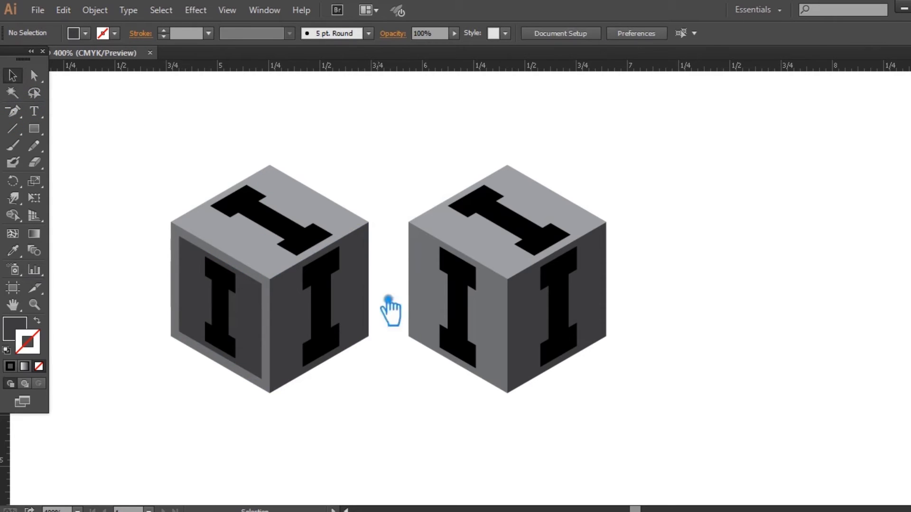
{"action": "left_click", "coordinate": [353, 315]}
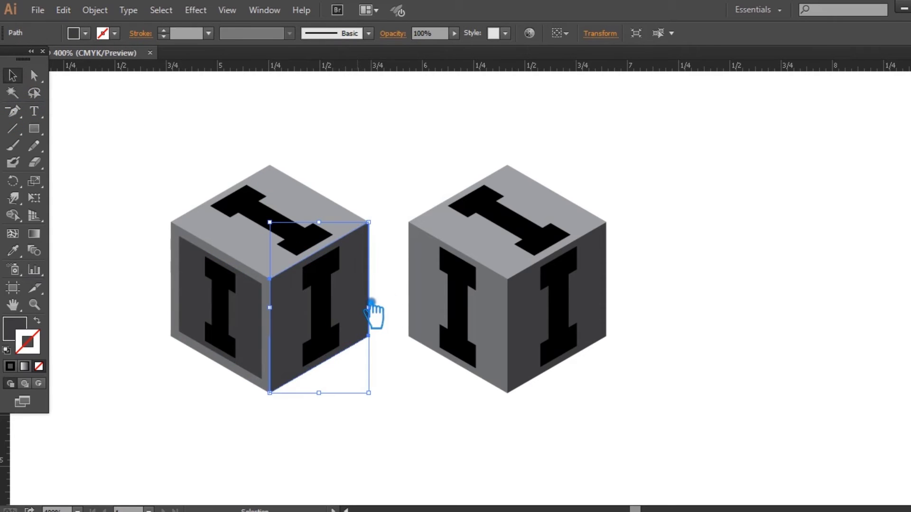
Scale the right face and its I down into an inset panel.
{"action": "key", "text": "a"}
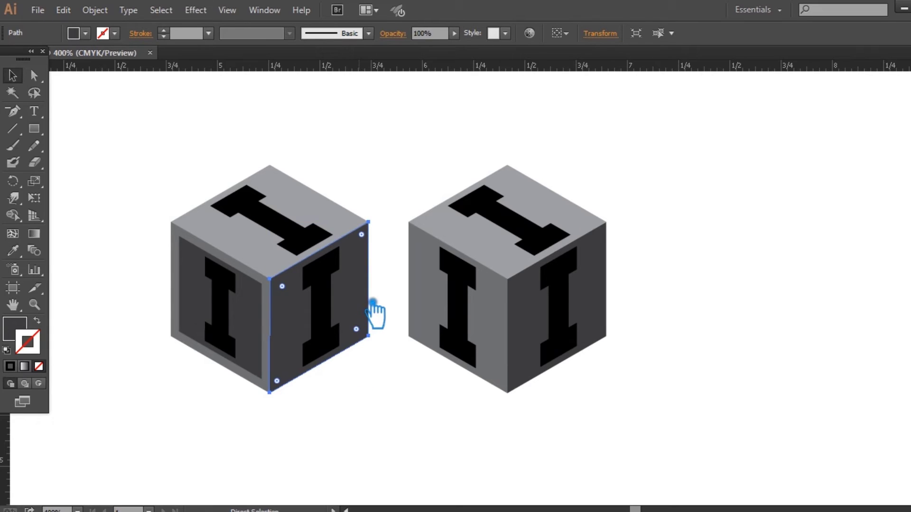
{"action": "left_click", "coordinate": [338, 304], "text": "shift"}
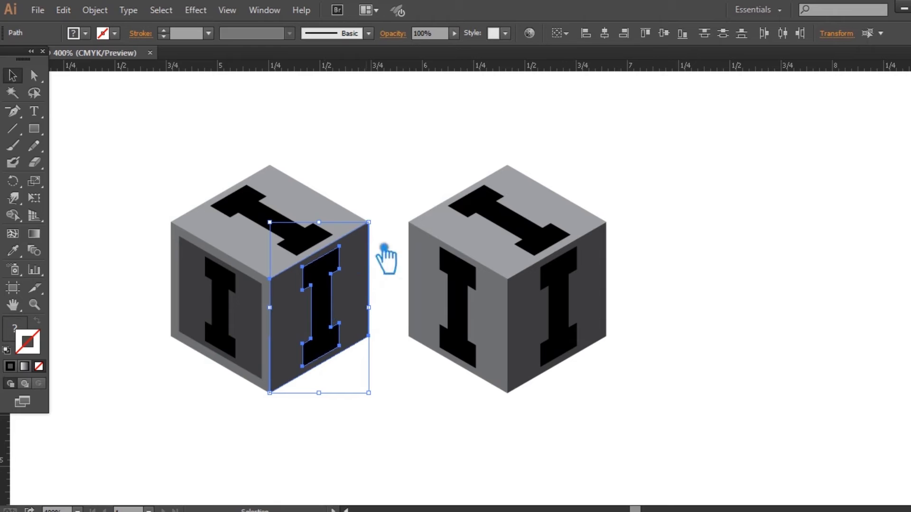
{"action": "left_click_drag", "start_coordinate": [383, 230], "coordinate": [373, 243]}
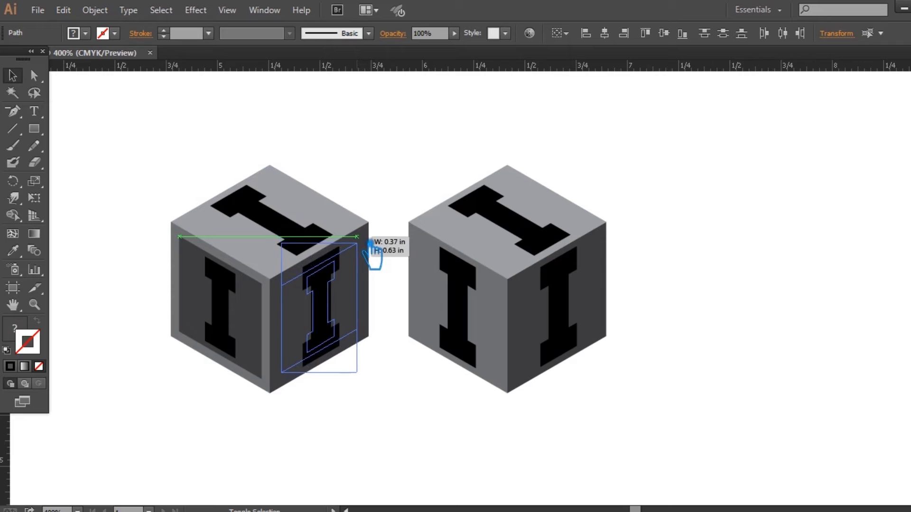
{"action": "left_click_drag", "start_coordinate": [373, 242], "coordinate": [374, 244]}
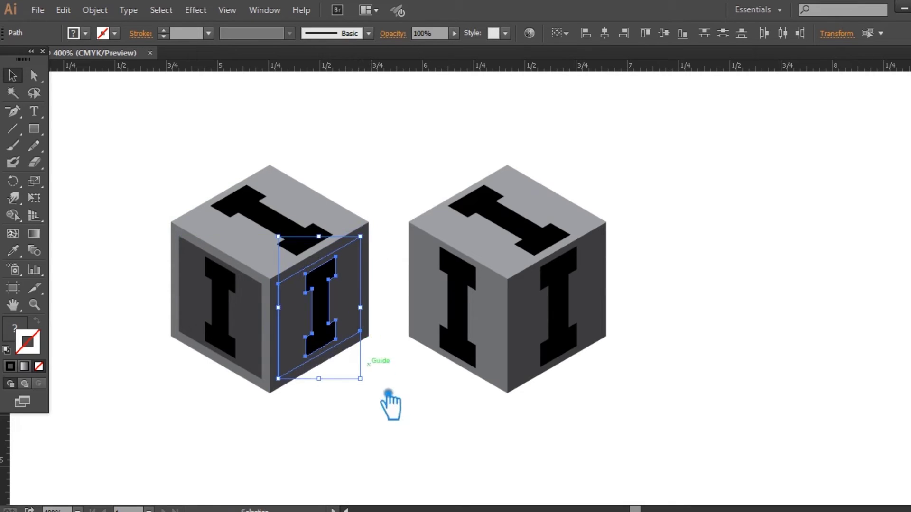
{"action": "key", "text": "a"}
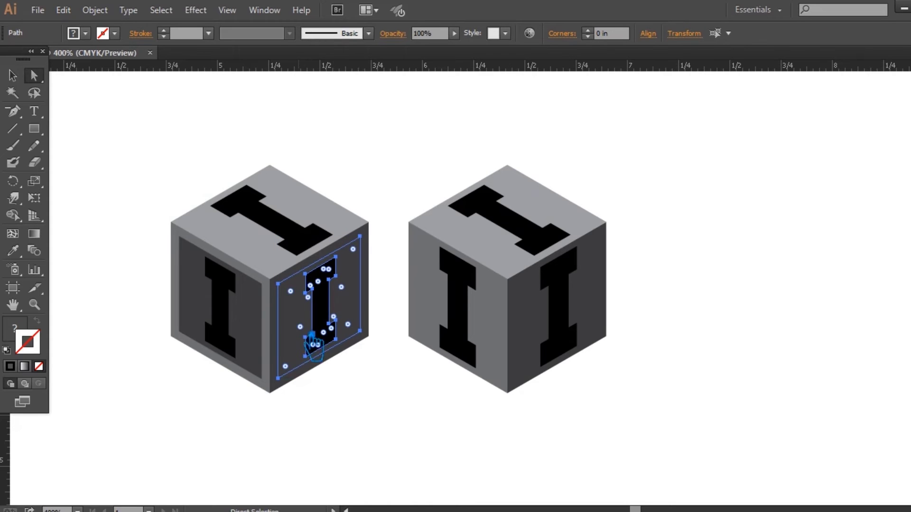
{"action": "left_click", "coordinate": [342, 396]}
Fill the right-face panel with the left face's lighter grey.
{"action": "left_click", "coordinate": [311, 339]}
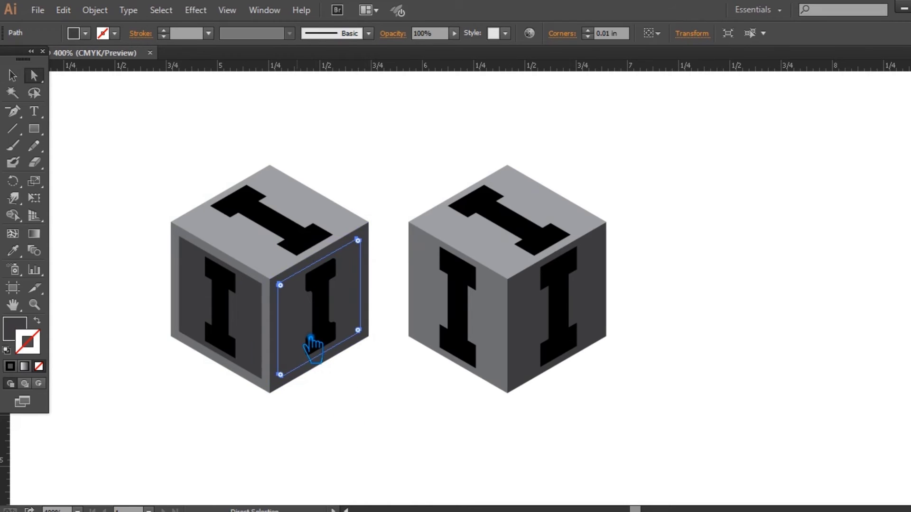
{"action": "key", "text": "i"}
{"action": "left_click", "coordinate": [261, 315], "text": "shift"}
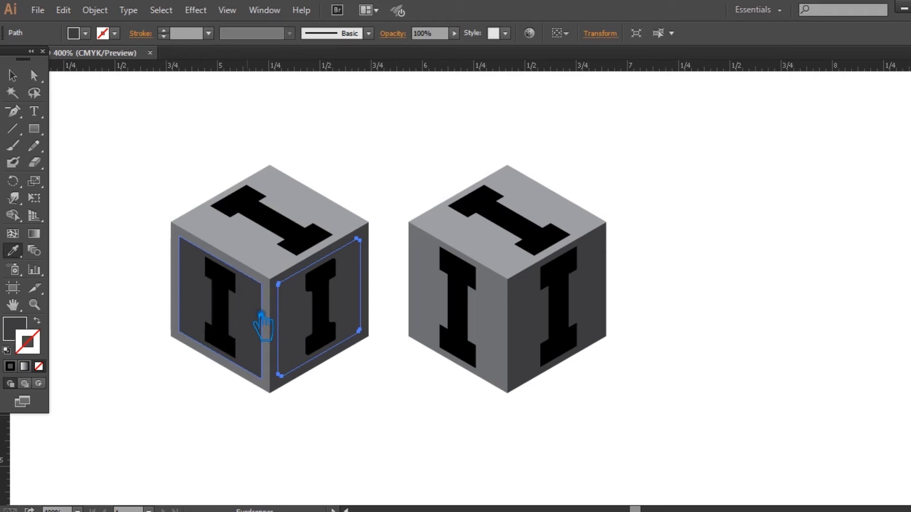
{"action": "left_click", "coordinate": [256, 277]}
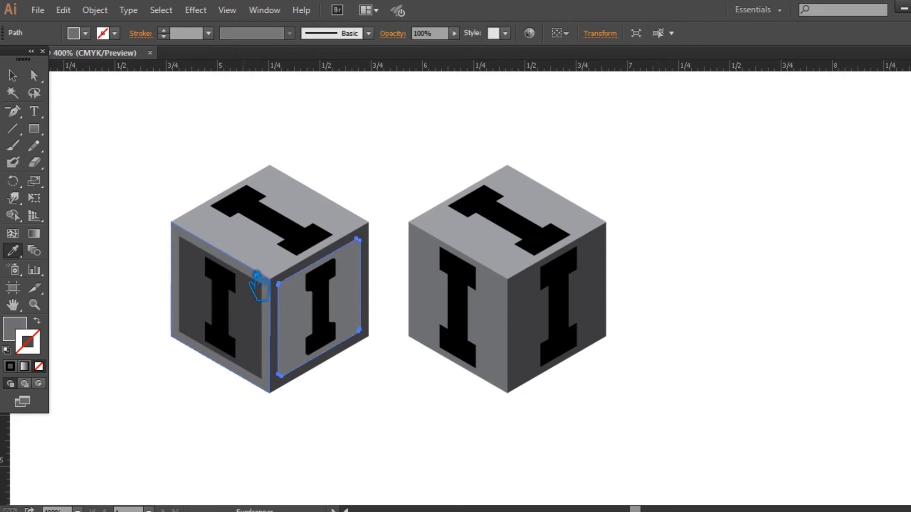
{"action": "left_click", "coordinate": [13, 75]}
{"action": "left_click", "coordinate": [122, 136]}
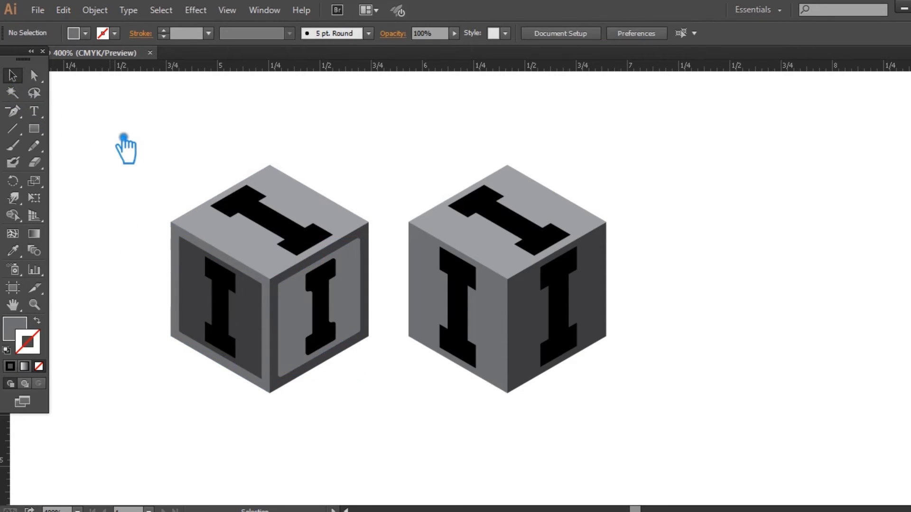
Scale the top face and its I down into an inset panel.
{"action": "left_click", "coordinate": [314, 242]}
{"action": "left_click", "coordinate": [245, 245], "text": "ctrl"}
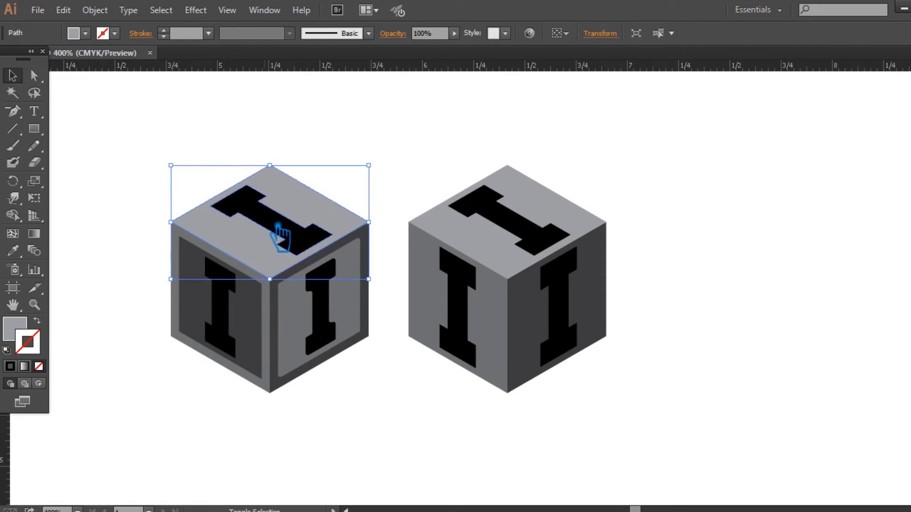
{"action": "left_click", "coordinate": [276, 234], "text": "shift"}
{"action": "mouse_move", "coordinate": [370, 166]}
{"action": "left_mouse_down"}
{"action": "mouse_move", "coordinate": [382, 171]}
{"action": "mouse_move", "coordinate": [370, 179]}
{"action": "left_mouse_up"}
{"action": "left_click", "coordinate": [370, 379]}
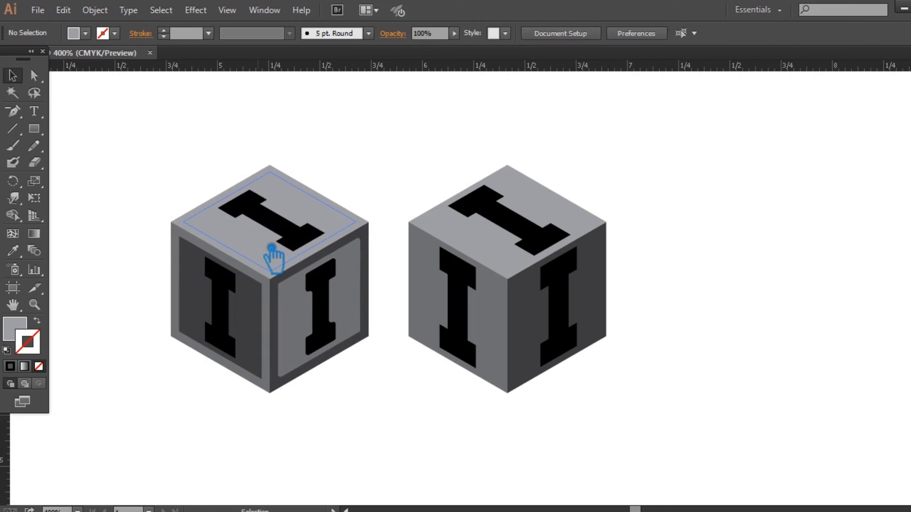
Fill the top-face panel with the dark grey using the Eyedropper.
{"action": "left_click", "coordinate": [272, 250]}
{"action": "key", "text": "i"}
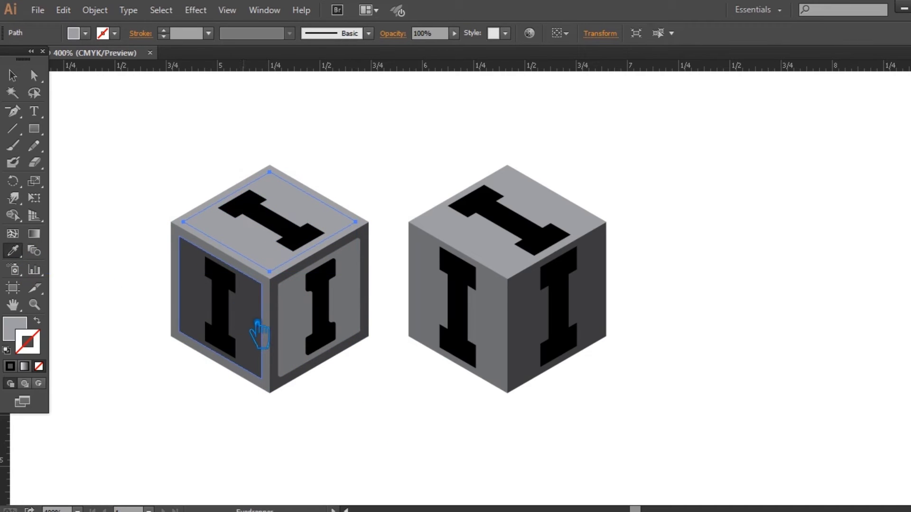
{"action": "left_click", "coordinate": [256, 325]}
{"action": "key", "text": "v"}
{"action": "left_click", "coordinate": [205, 137]}
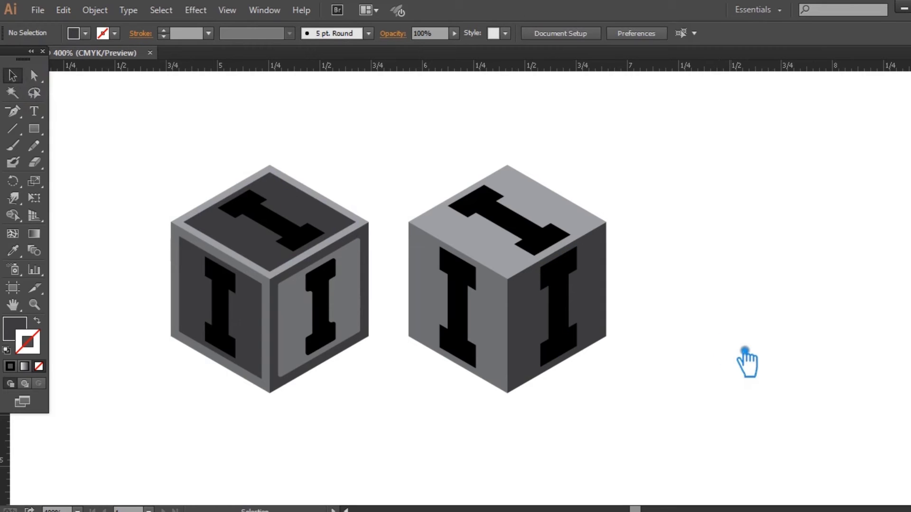
{"action": "left_click", "coordinate": [470, 306]}
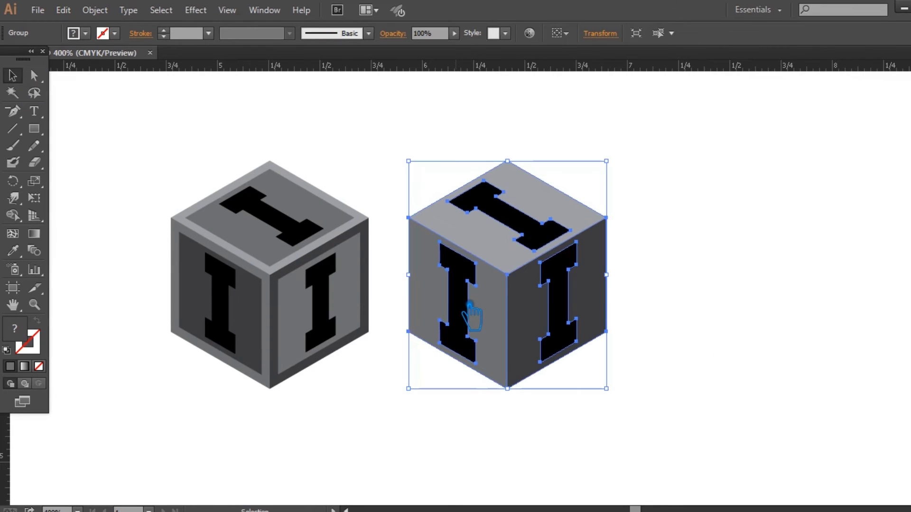
Divide the right cube with Pathfinder and ungroup the resulting pieces.
{"action": "key", "text": "ctrl+shift+F9"}
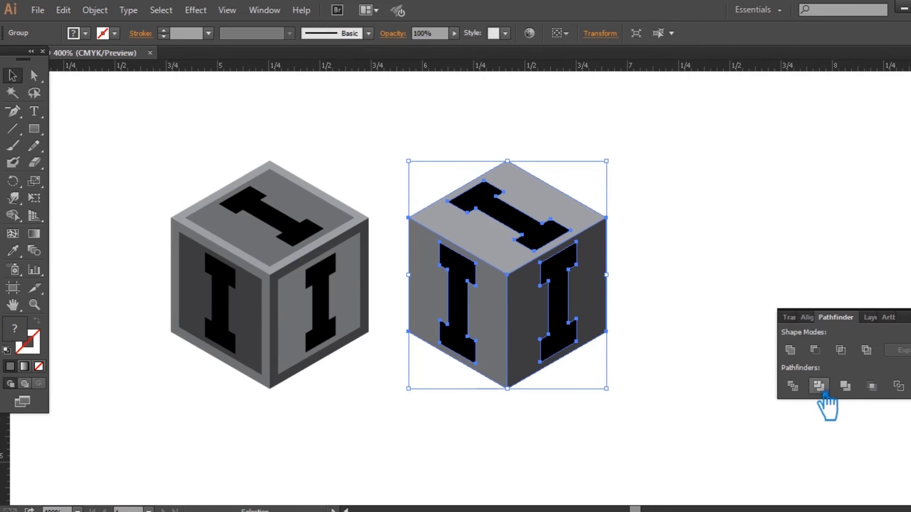
{"action": "left_click", "coordinate": [805, 396]}
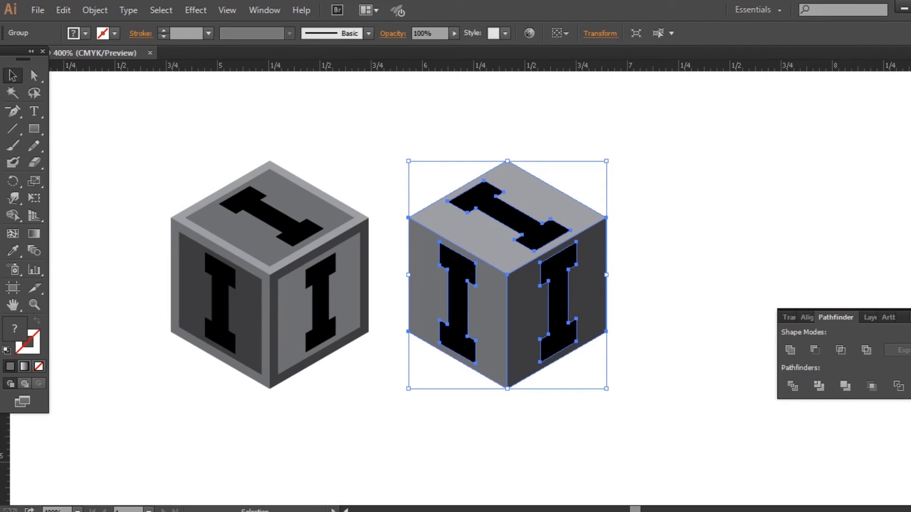
{"action": "left_click", "coordinate": [646, 326]}
{"action": "left_click", "coordinate": [565, 304]}
{"action": "right_click", "coordinate": [554, 302]}
{"action": "left_click", "coordinate": [593, 384]}
{"action": "left_click", "coordinate": [715, 333]}
Delete the black I letters from the right, top and left faces.
{"action": "left_click", "coordinate": [589, 308]}
{"action": "left_click", "coordinate": [697, 320]}
{"action": "left_click", "coordinate": [583, 308]}
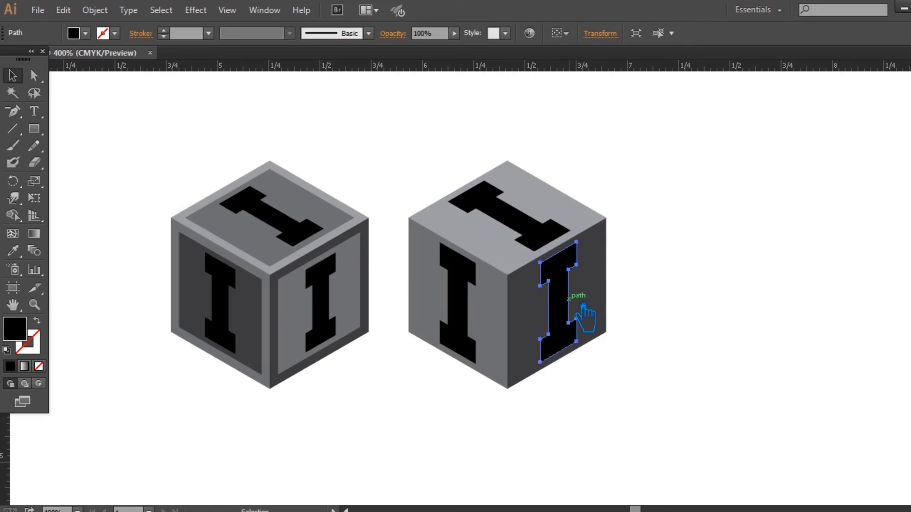
{"action": "key", "text": "Delete"}
{"action": "left_click", "coordinate": [543, 237]}
{"action": "key", "text": "Delete"}
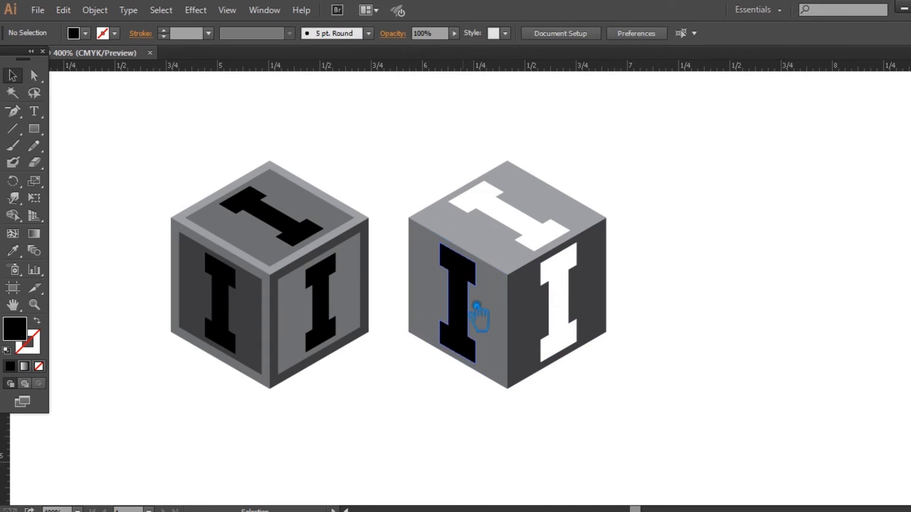
{"action": "left_click", "coordinate": [477, 308]}
{"action": "key", "text": "Delete"}
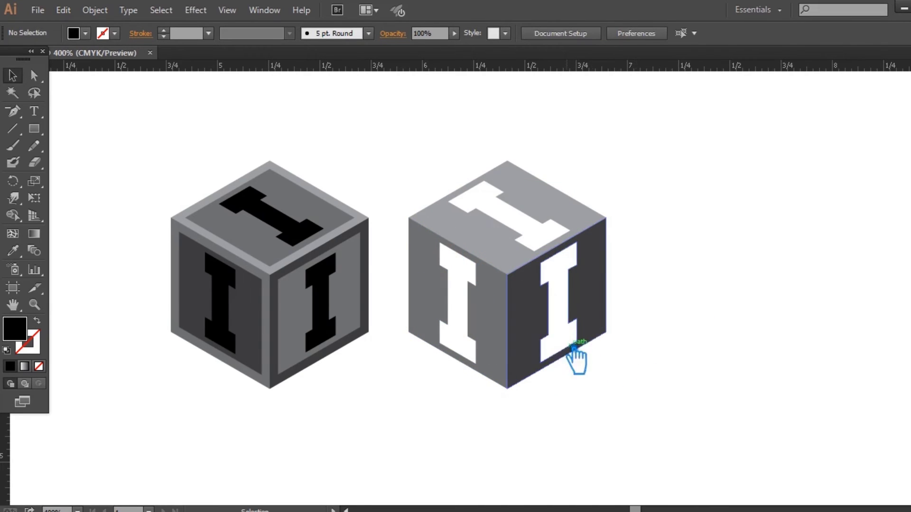
{"action": "left_click", "coordinate": [572, 349]}
Fill the selected right-cube face with orange A05B10 and switch the Color panel to RGB.
{"action": "double_click", "coordinate": [15, 332]}
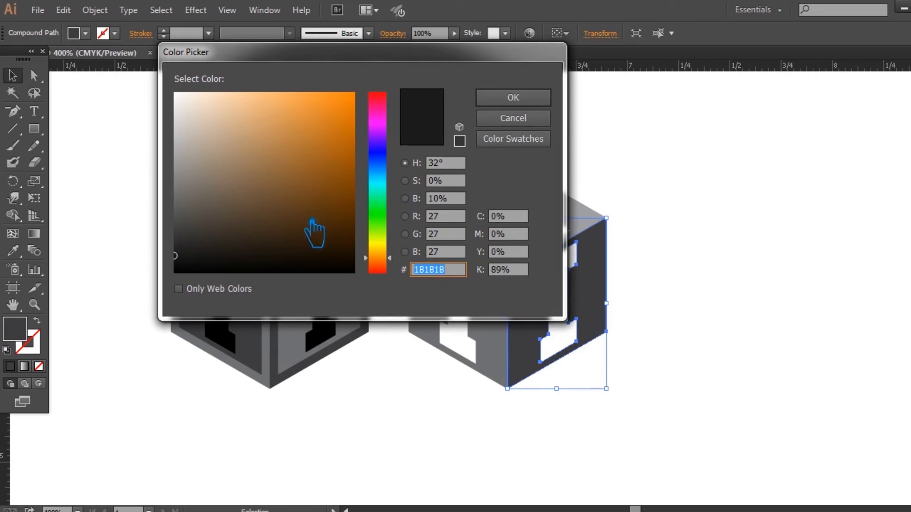
{"action": "left_click", "coordinate": [331, 112]}
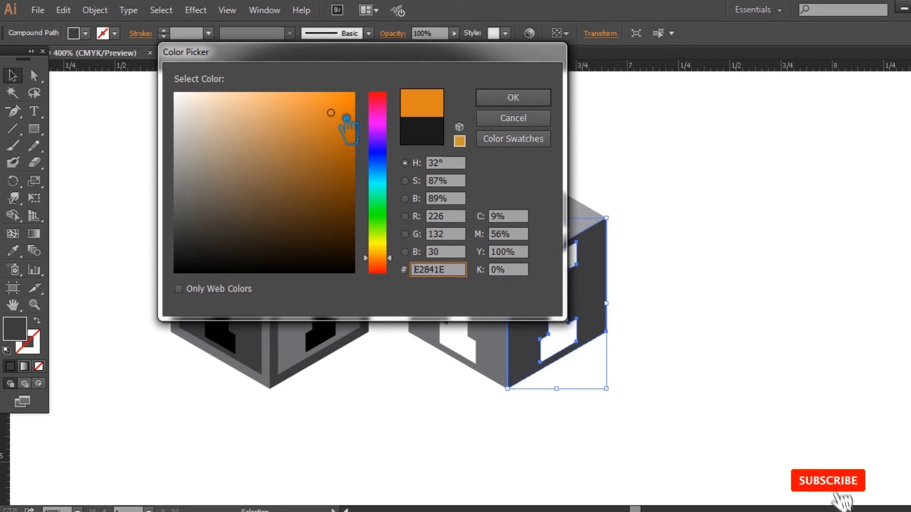
{"action": "left_click_drag", "start_coordinate": [347, 119], "coordinate": [337, 159]}
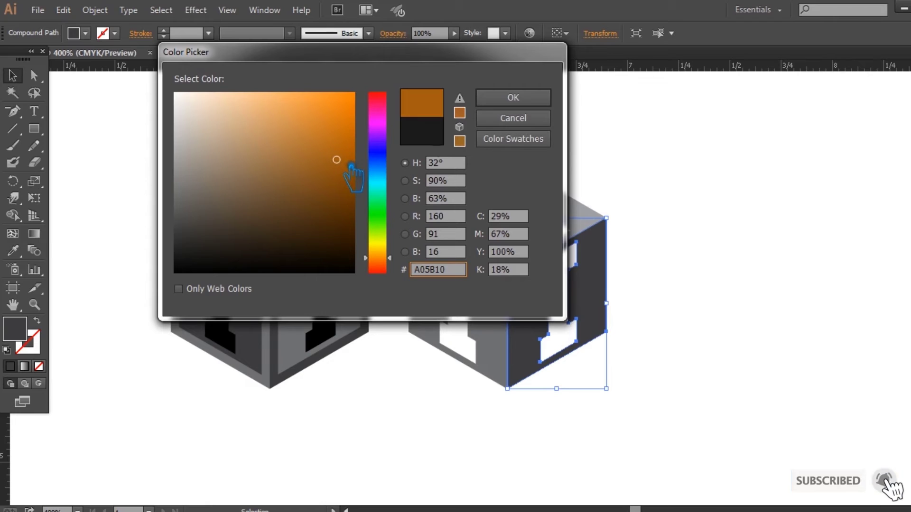
{"action": "left_click", "coordinate": [535, 98]}
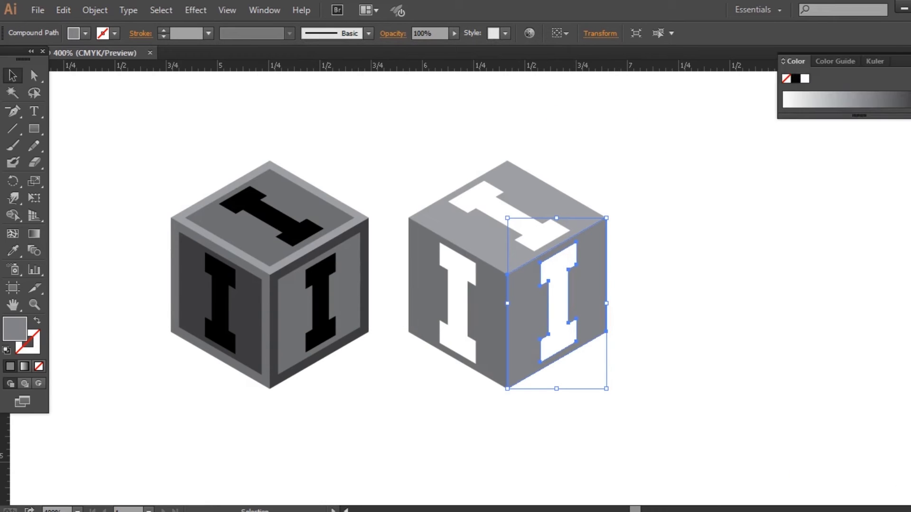
{"action": "left_click", "coordinate": [904, 61]}
{"action": "left_click", "coordinate": [778, 116]}
{"action": "left_click", "coordinate": [693, 350]}
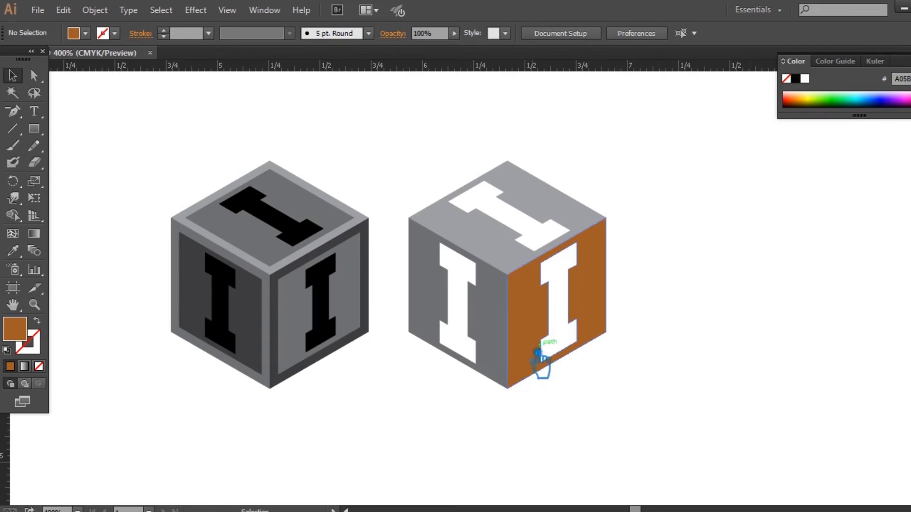
Give the left face the orange, then brighten it in the colour picker.
{"action": "left_click", "coordinate": [505, 349]}
{"action": "key", "text": "i"}
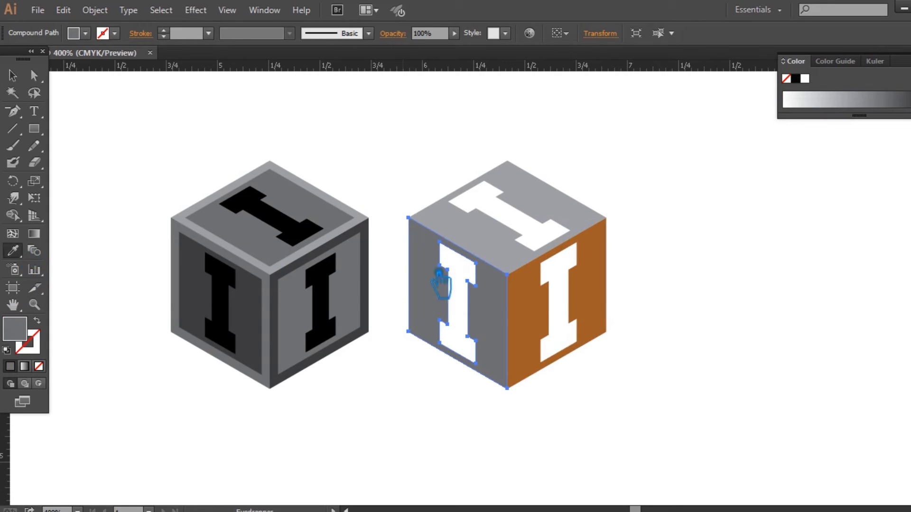
{"action": "left_click", "coordinate": [552, 326]}
{"action": "double_click", "coordinate": [29, 336]}
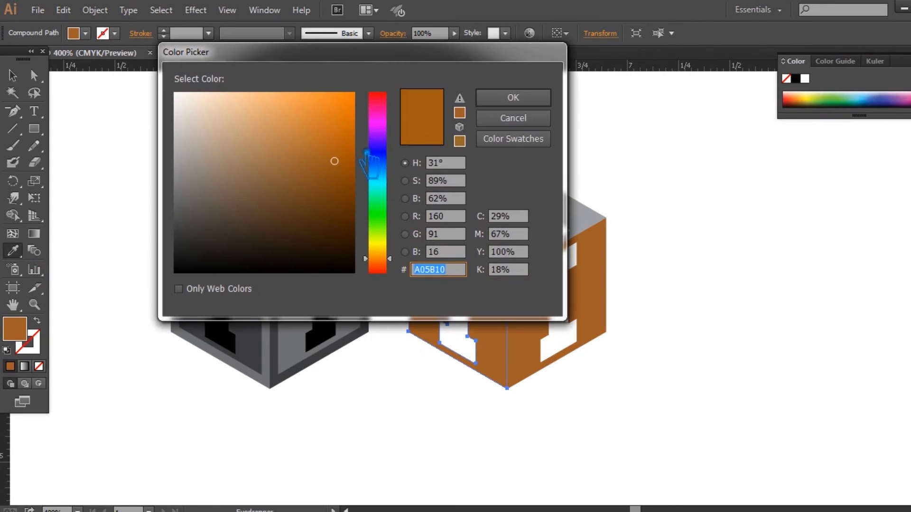
{"action": "left_click", "coordinate": [322, 136]}
{"action": "left_click", "coordinate": [513, 97]}
{"action": "left_click", "coordinate": [30, 73]}
Fill the top face with the brightest orange, E2832D.
{"action": "left_click", "coordinate": [525, 234]}
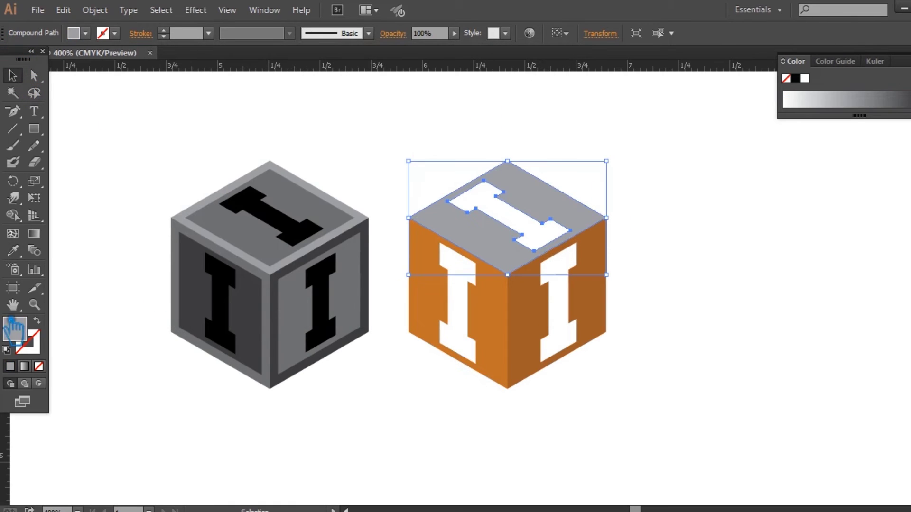
{"action": "left_click", "coordinate": [14, 252]}
{"action": "left_click", "coordinate": [440, 290]}
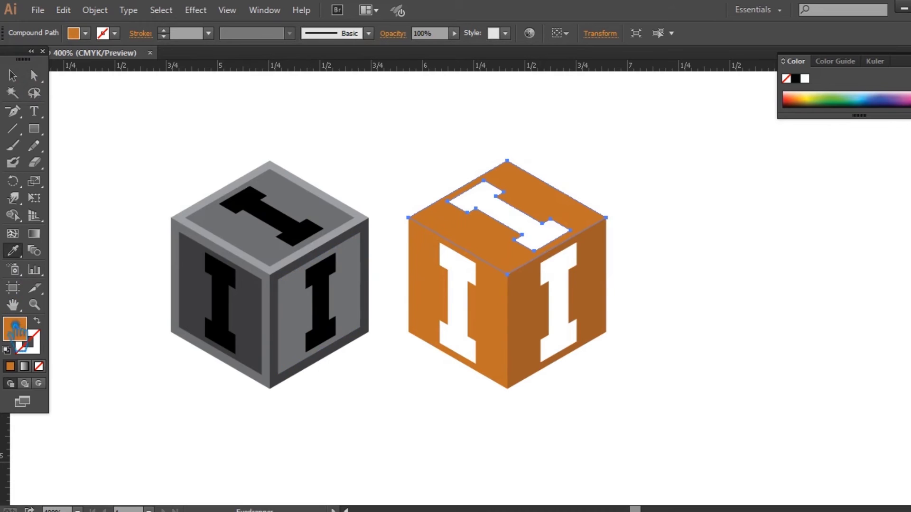
{"action": "double_click", "coordinate": [16, 326]}
{"action": "left_click", "coordinate": [319, 113]}
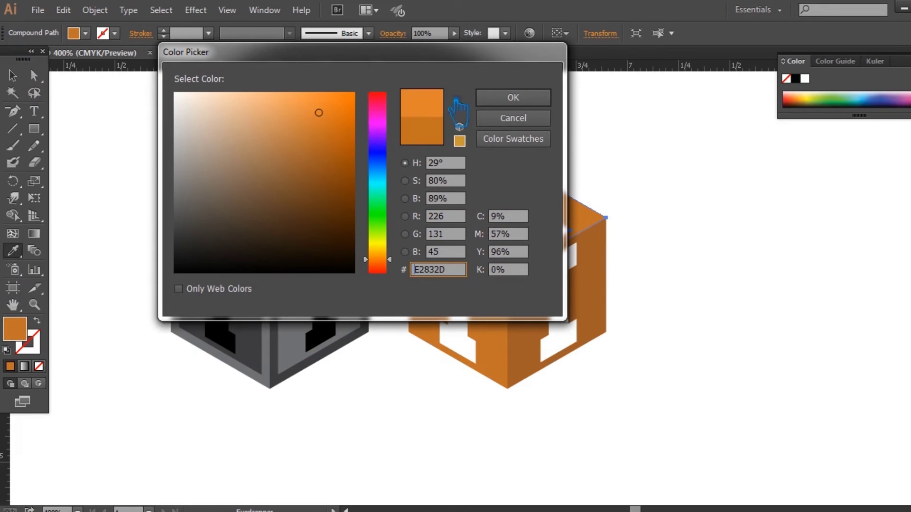
{"action": "left_click", "coordinate": [542, 102]}
{"action": "left_click", "coordinate": [12, 75]}
{"action": "left_click", "coordinate": [636, 279]}
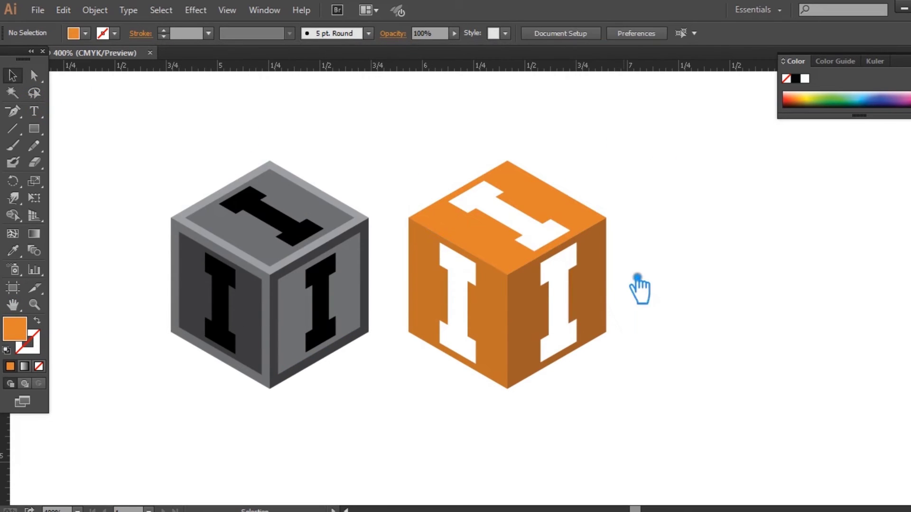
Give the orange cube's right face a slightly darker orange.
{"action": "mouse_move", "coordinate": [653, 450]}
{"action": "left_mouse_down"}
{"action": "mouse_move", "coordinate": [581, 346]}
{"action": "mouse_move", "coordinate": [596, 362]}
{"action": "left_mouse_up"}
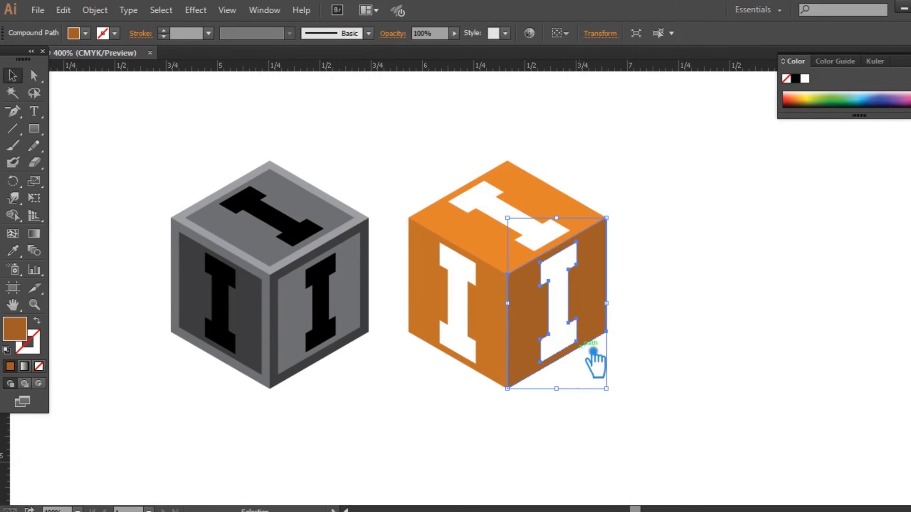
{"action": "left_click", "coordinate": [504, 326]}
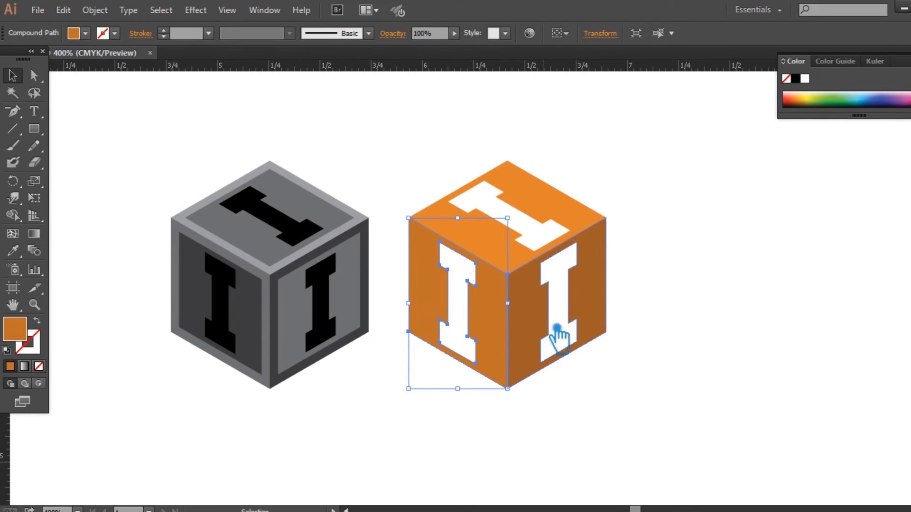
{"action": "left_click", "coordinate": [527, 333]}
{"action": "key", "text": "i"}
{"action": "left_click", "coordinate": [500, 327]}
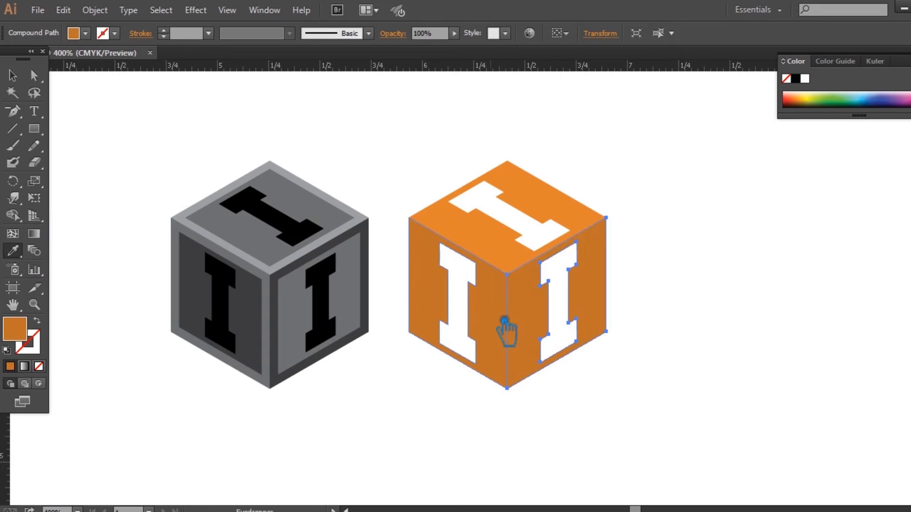
{"action": "double_click", "coordinate": [15, 329]}
{"action": "left_click_drag", "start_coordinate": [337, 157], "coordinate": [331, 153]}
{"action": "left_click", "coordinate": [513, 97]}
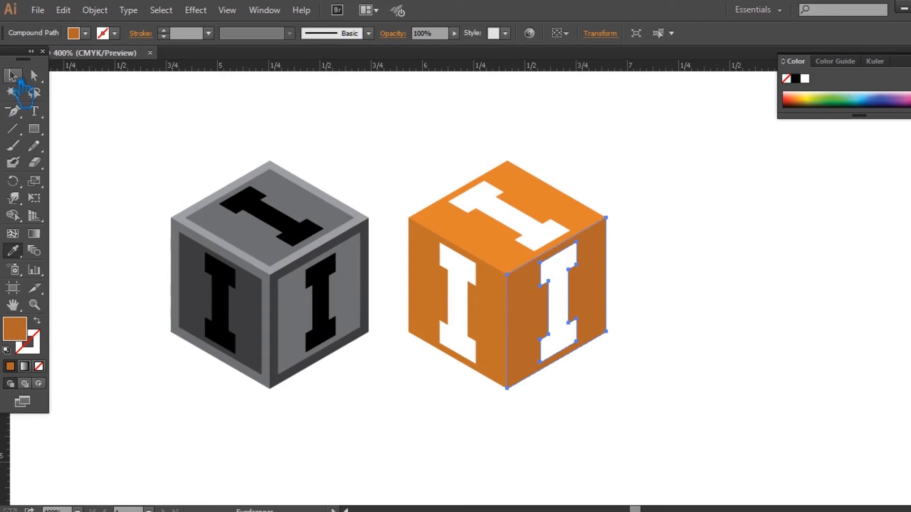
{"action": "left_click", "coordinate": [13, 75]}
Change the left face's orange to a lighter CC7A36 and fine-tune it.
{"action": "left_click", "coordinate": [448, 284]}
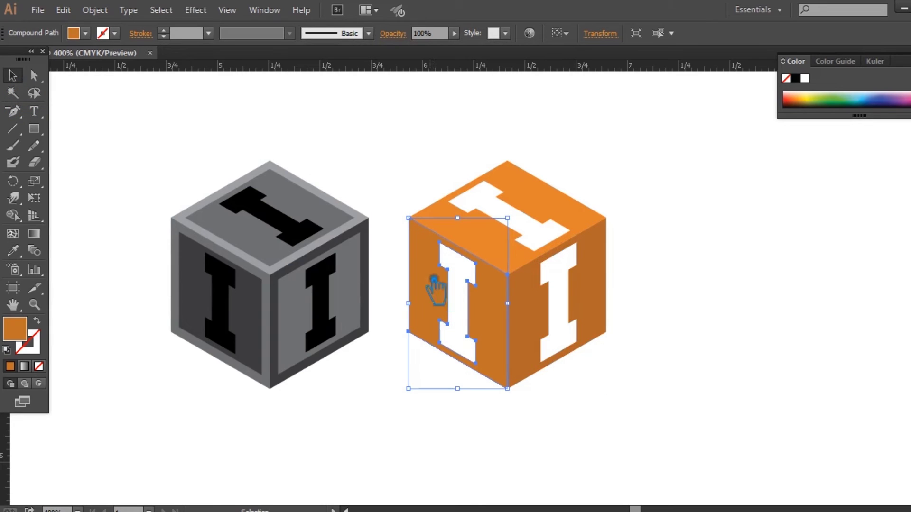
{"action": "double_click", "coordinate": [23, 332]}
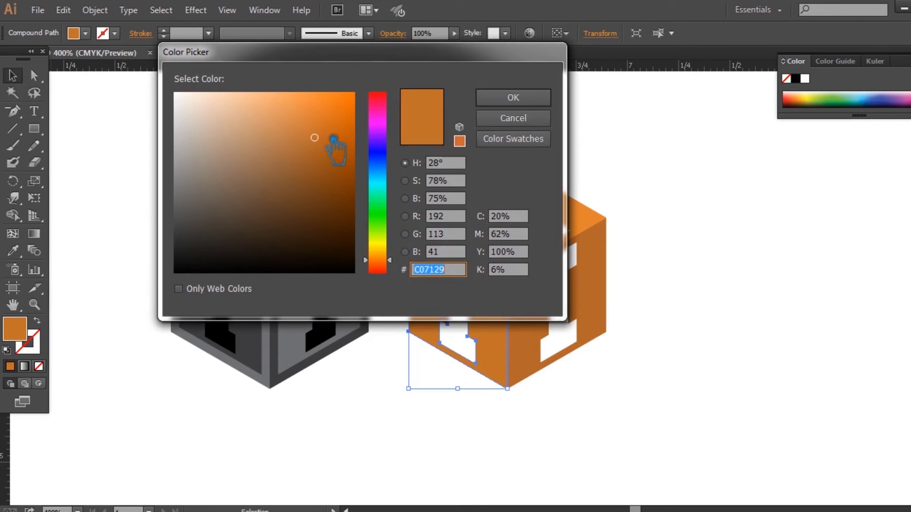
{"action": "left_click_drag", "start_coordinate": [314, 137], "coordinate": [308, 128]}
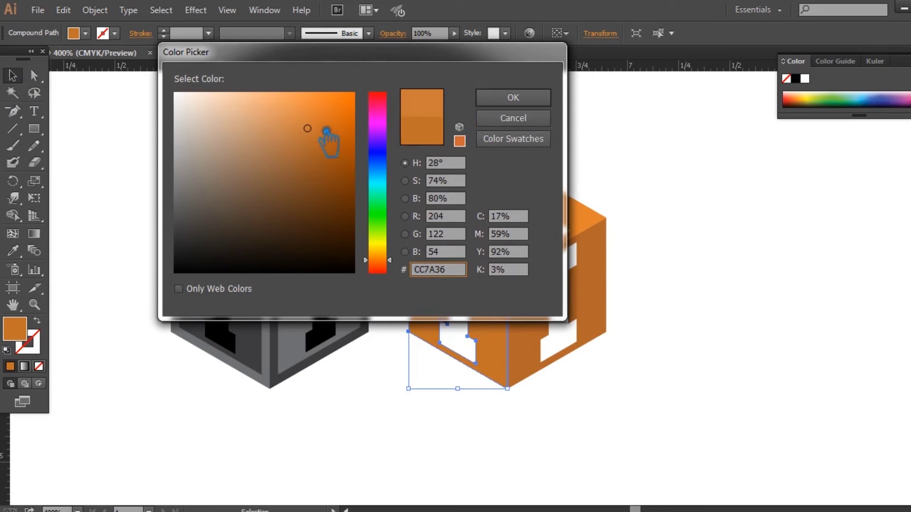
{"action": "left_click", "coordinate": [535, 101]}
{"action": "left_click", "coordinate": [699, 231]}
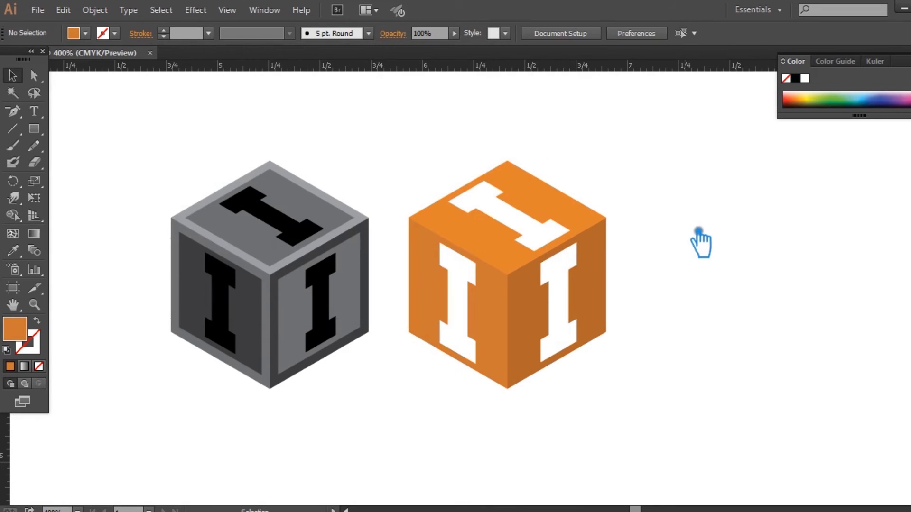
{"action": "left_click", "coordinate": [500, 326]}
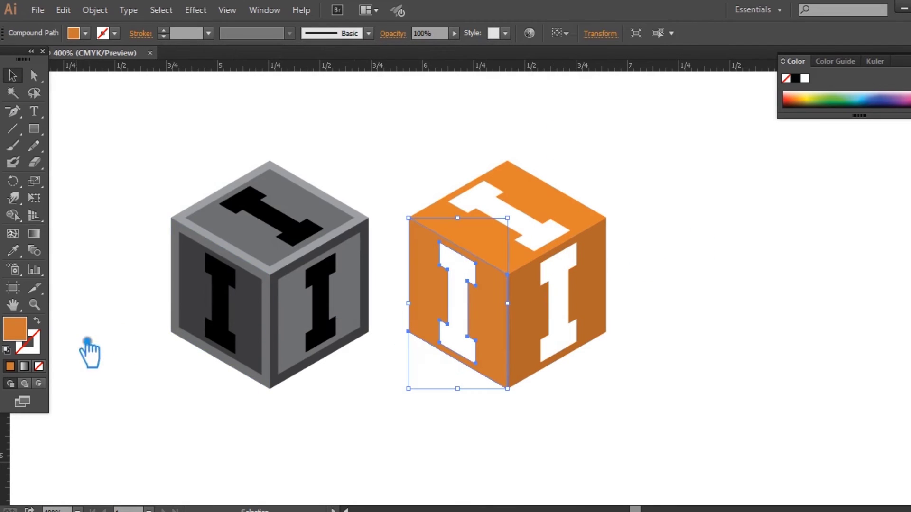
{"action": "double_click", "coordinate": [26, 334]}
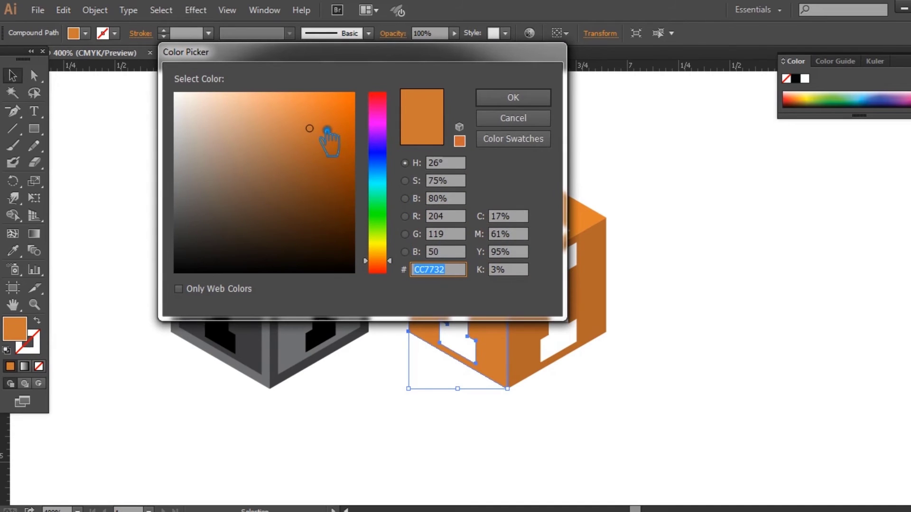
{"action": "left_click", "coordinate": [329, 128]}
{"action": "left_click", "coordinate": [498, 97]}
Fill the top face with a brighter orange, EF843C.
{"action": "left_click", "coordinate": [523, 251]}
{"action": "left_click", "coordinate": [12, 250]}
{"action": "left_click", "coordinate": [500, 325]}
{"action": "double_click", "coordinate": [21, 332]}
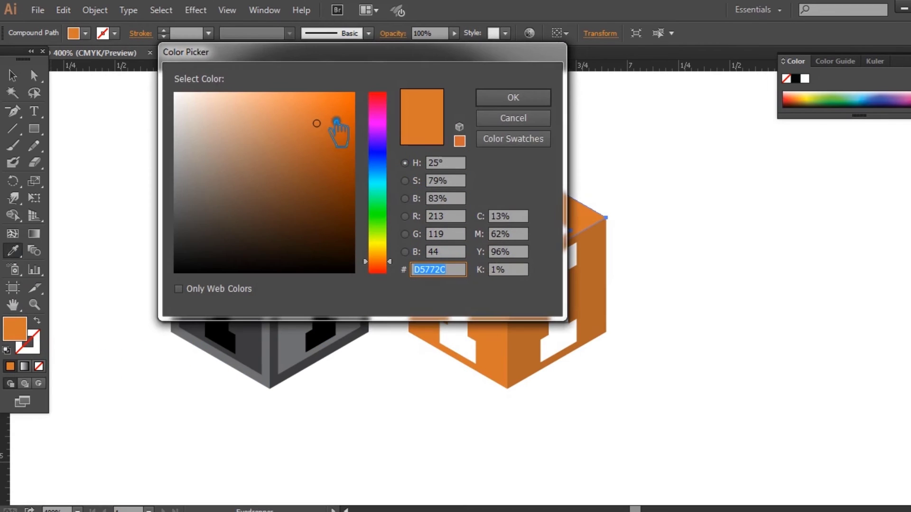
{"action": "left_click", "coordinate": [308, 101]}
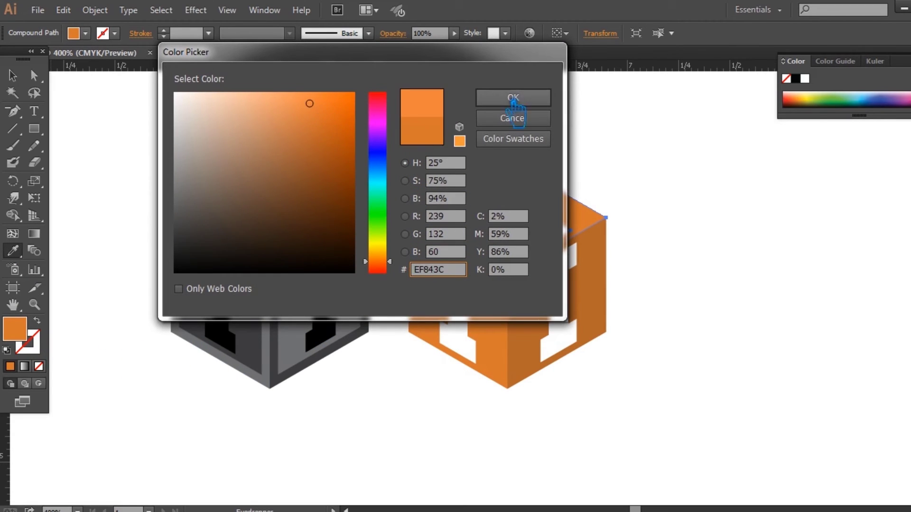
{"action": "left_click", "coordinate": [513, 97]}
{"action": "left_click", "coordinate": [13, 75]}
{"action": "left_click", "coordinate": [747, 359]}
Move the whole orange cube 0.5 in to the right.
{"action": "left_click_drag", "start_coordinate": [647, 386], "coordinate": [415, 153]}
{"action": "left_click", "coordinate": [737, 403]}
{"action": "left_click_drag", "start_coordinate": [542, 336], "coordinate": [644, 336]}
{"action": "left_click", "coordinate": [753, 446]}
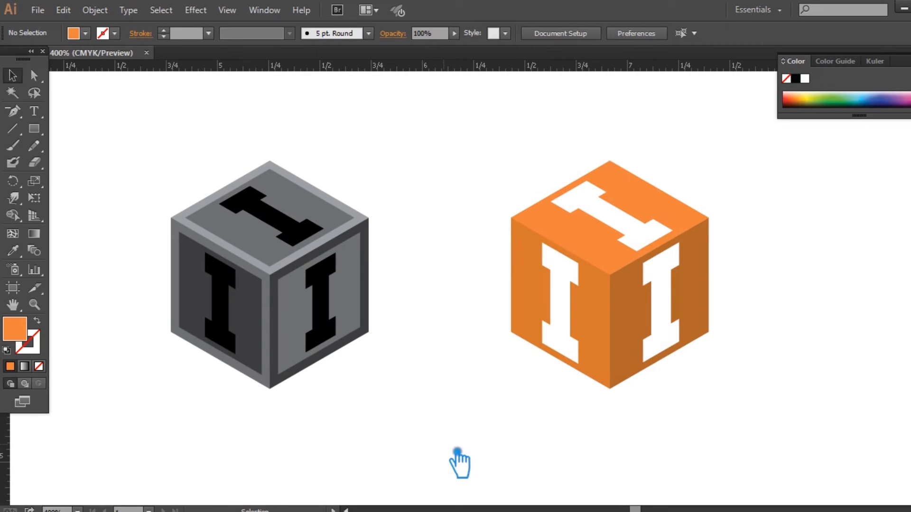
{"action": "left_click_drag", "start_coordinate": [456, 451], "coordinate": [139, 134]}
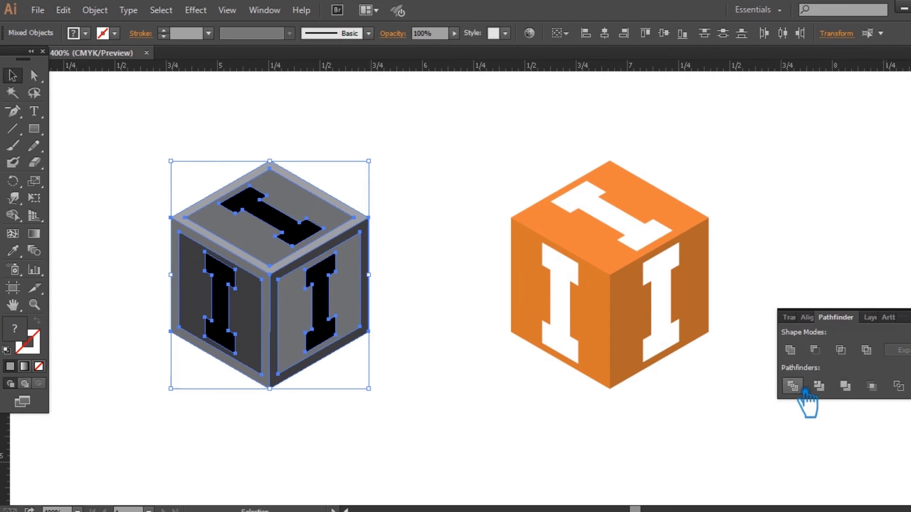
Select only the grey cube's top face and its left, top and bottom corner anchors.
{"action": "left_click", "coordinate": [545, 443]}
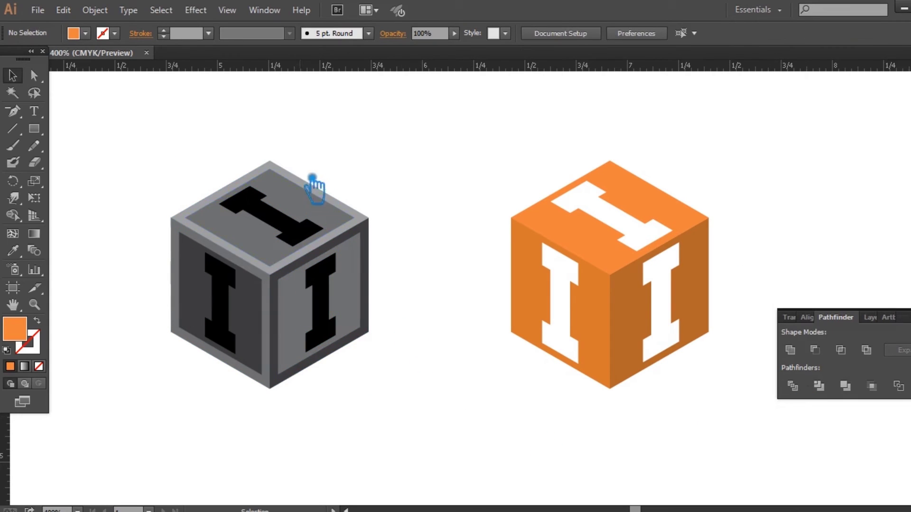
{"action": "left_click", "coordinate": [311, 206]}
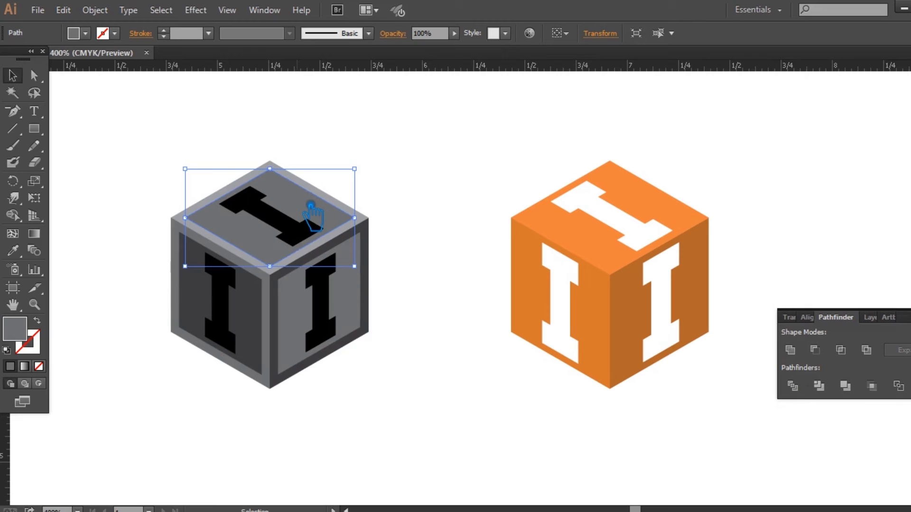
{"action": "key", "text": "a"}
{"action": "left_click", "coordinate": [185, 218]}
{"action": "left_click", "coordinate": [269, 169], "text": "shift"}
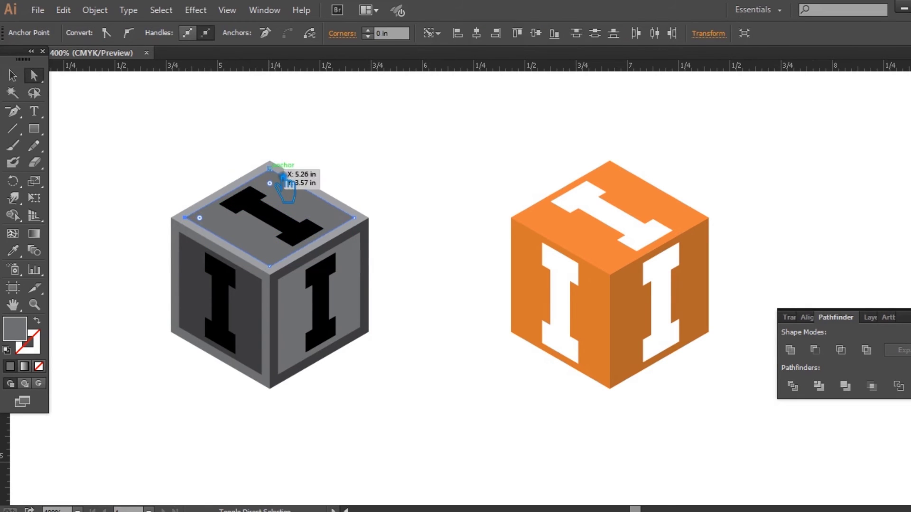
{"action": "left_click", "coordinate": [269, 266], "text": "shift"}
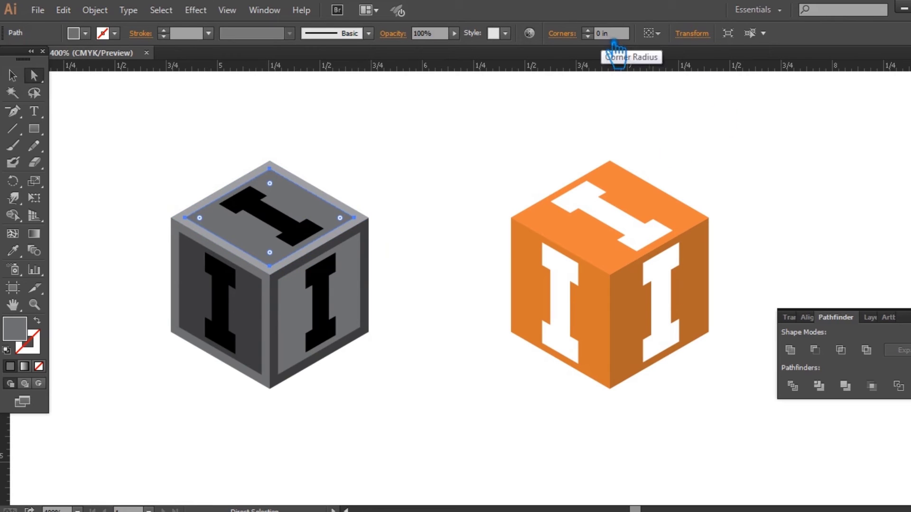
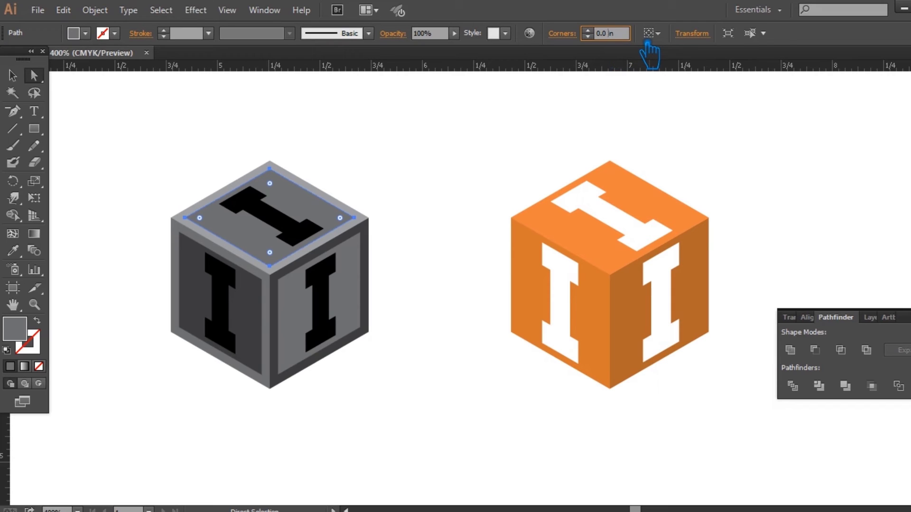
Try a small corner radius on the top inner panel and deselect to check it.
{"action": "key", "text": "Return"}
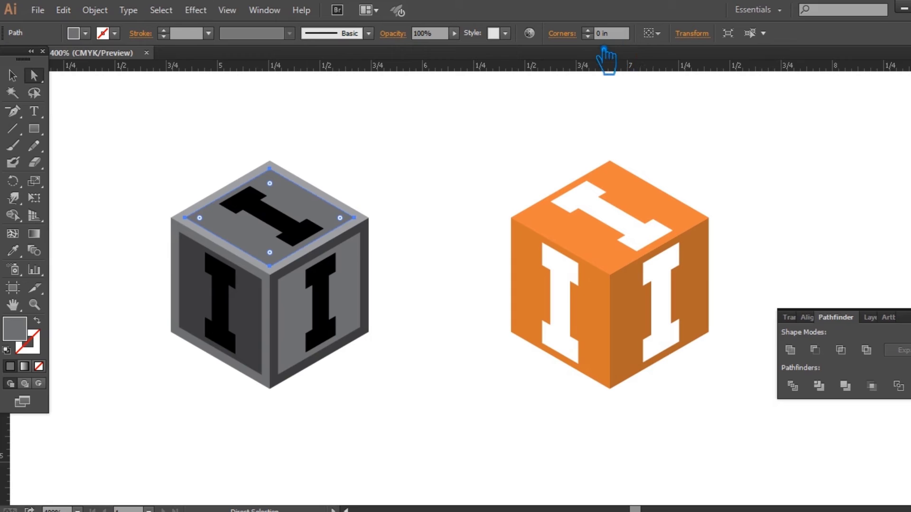
{"action": "left_click", "coordinate": [619, 38]}
{"action": "type", "text": "0.02"}
{"action": "key", "text": "Return"}
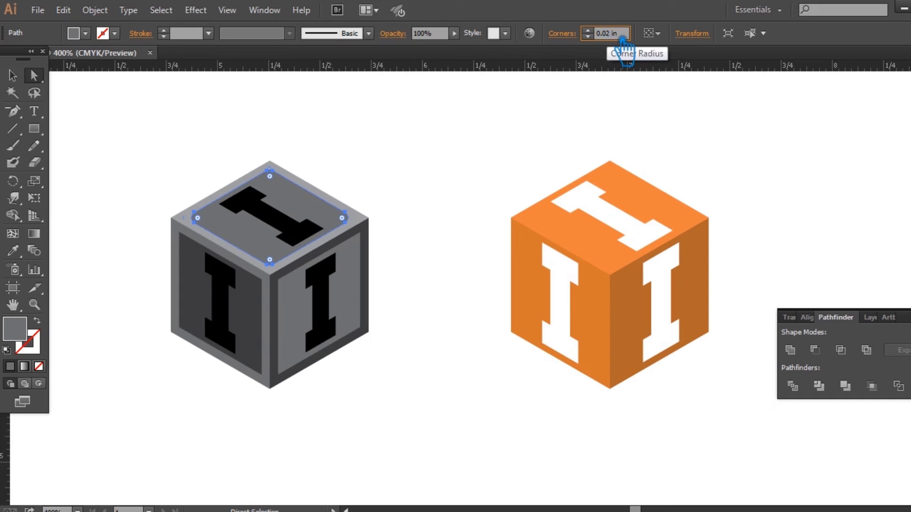
{"action": "left_click", "coordinate": [298, 380]}
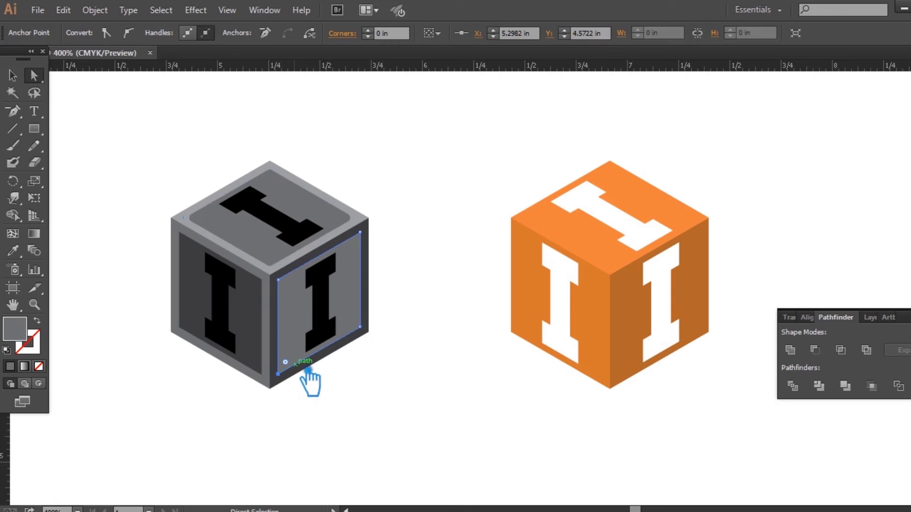
{"action": "left_click", "coordinate": [270, 262]}
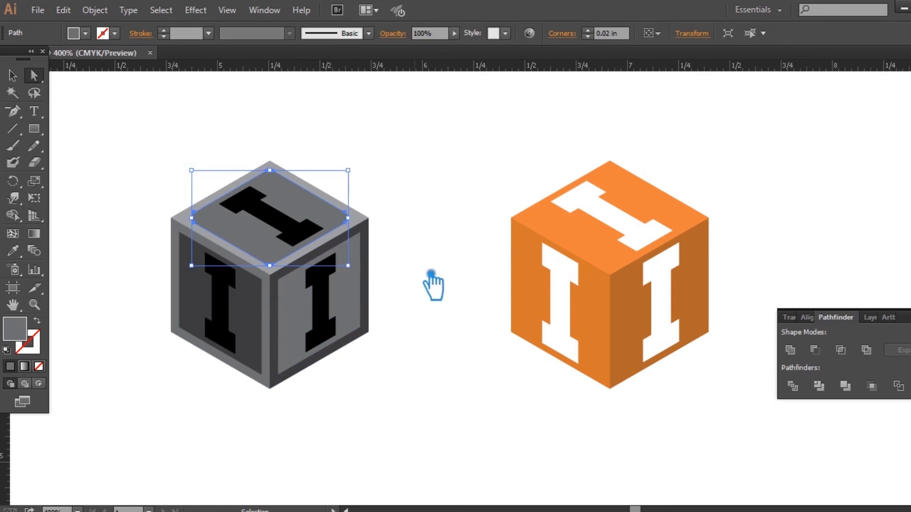
{"action": "left_click", "coordinate": [455, 216]}
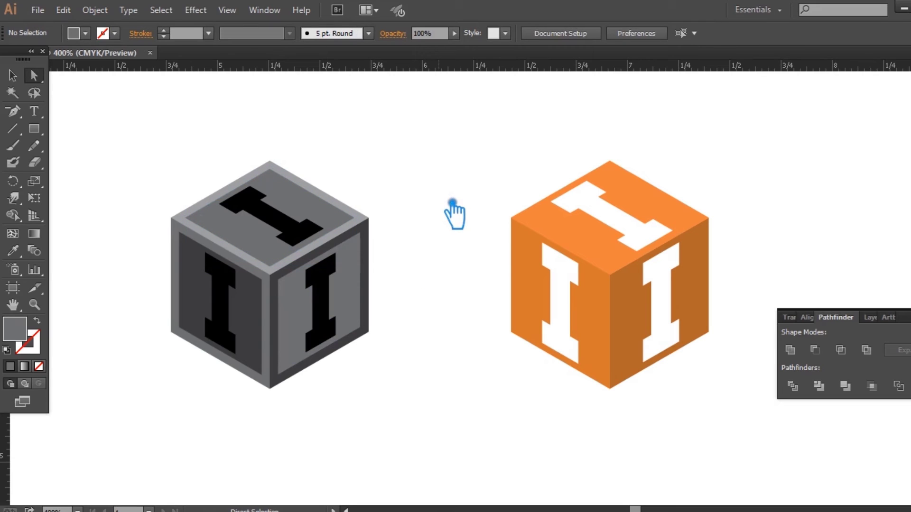
Select the top panel's four corner anchors and apply a 0.02 in corner radius.
{"action": "left_click", "coordinate": [270, 168]}
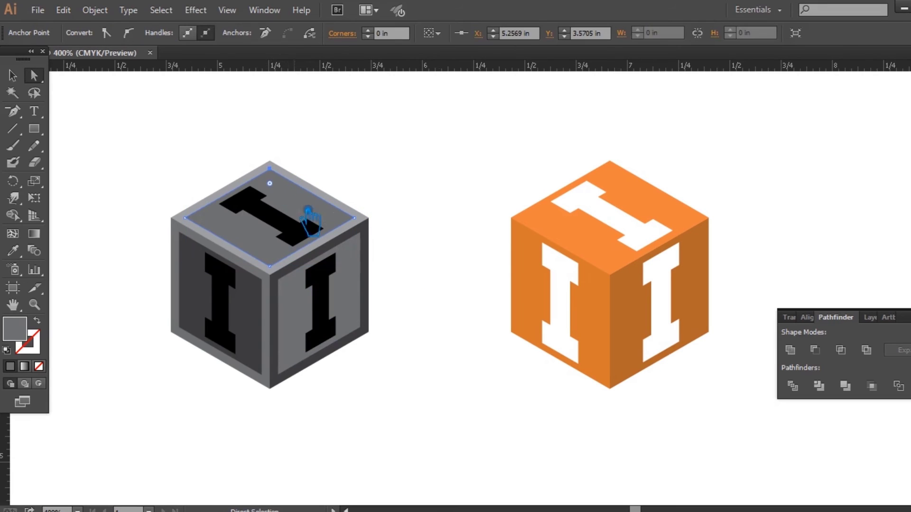
{"action": "left_click", "coordinate": [270, 266], "text": "shift"}
{"action": "left_click", "coordinate": [186, 218], "text": "shift"}
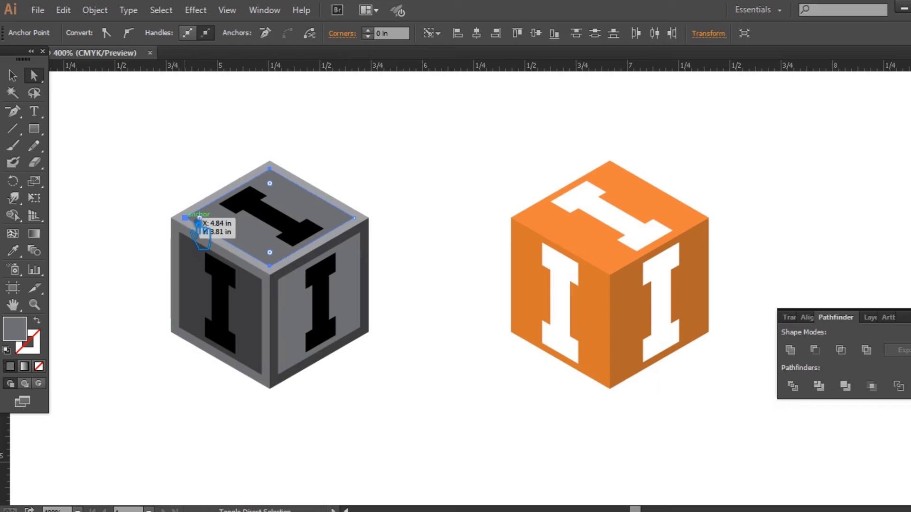
{"action": "left_click", "coordinate": [369, 218], "text": "shift"}
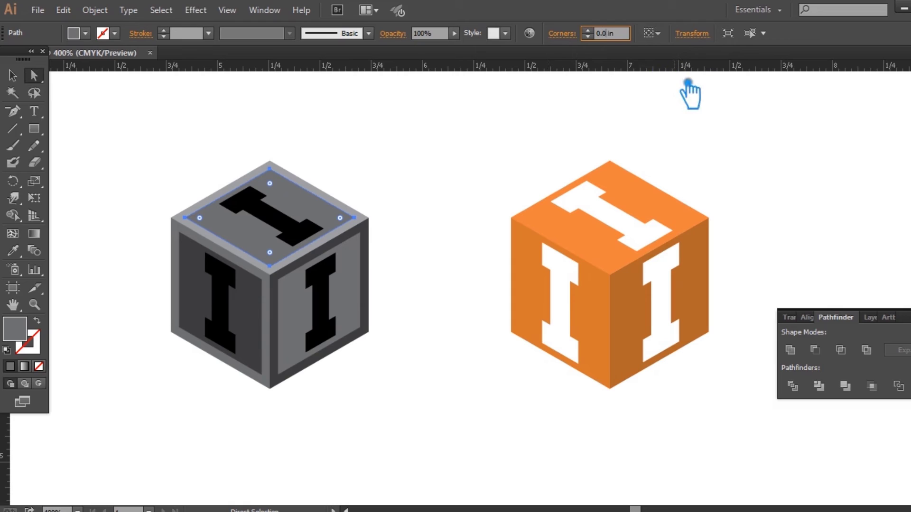
{"action": "type", "text": "0.02"}
{"action": "key", "text": "Return"}
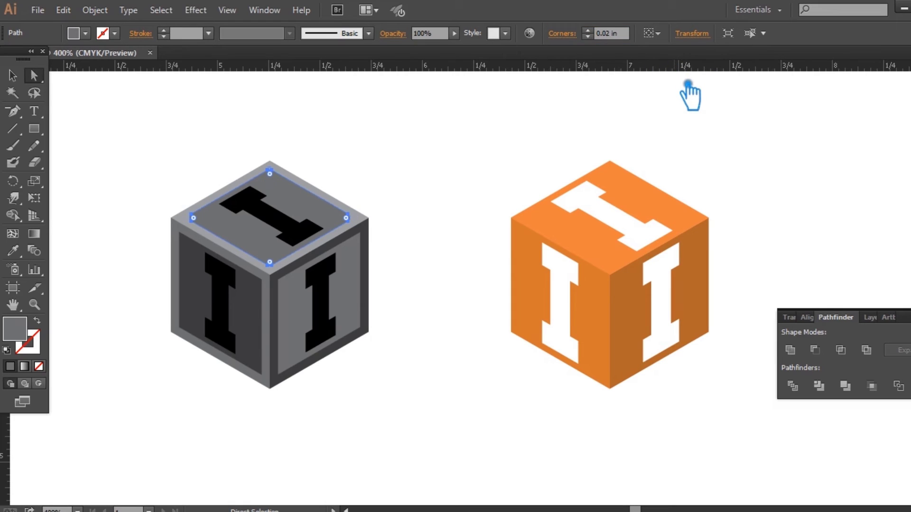
{"action": "left_click", "coordinate": [513, 198]}
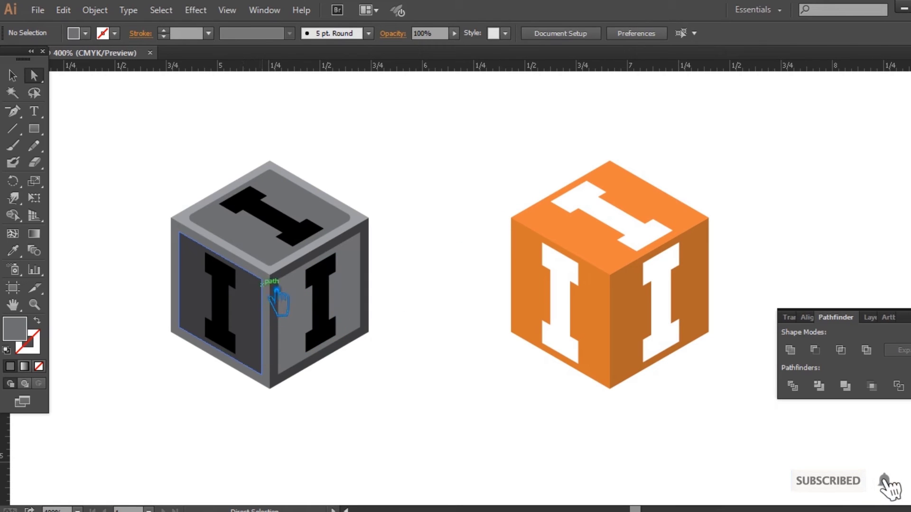
Round the left face's inner panel corners to 0.02 in.
{"action": "left_click", "coordinate": [261, 281]}
{"action": "left_click", "coordinate": [195, 336], "text": "shift"}
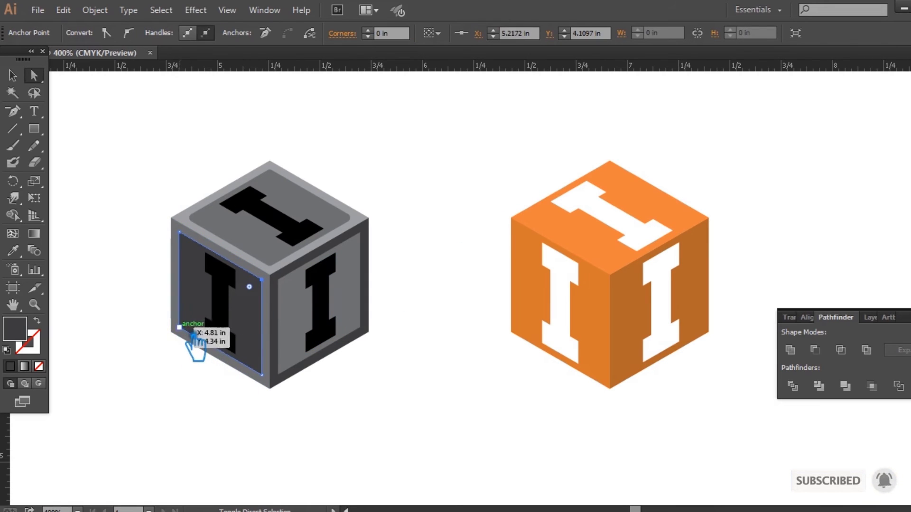
{"action": "left_click", "coordinate": [182, 237], "text": "shift"}
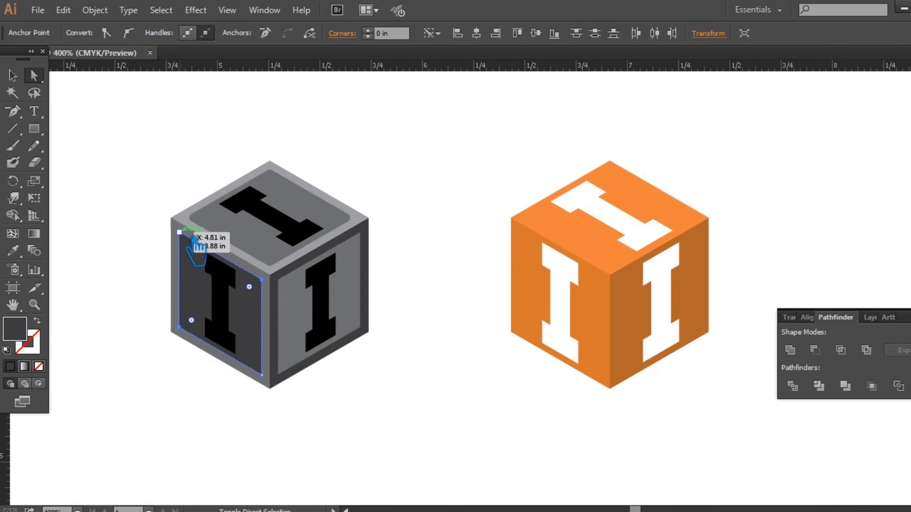
{"action": "left_click", "coordinate": [262, 375], "text": "shift"}
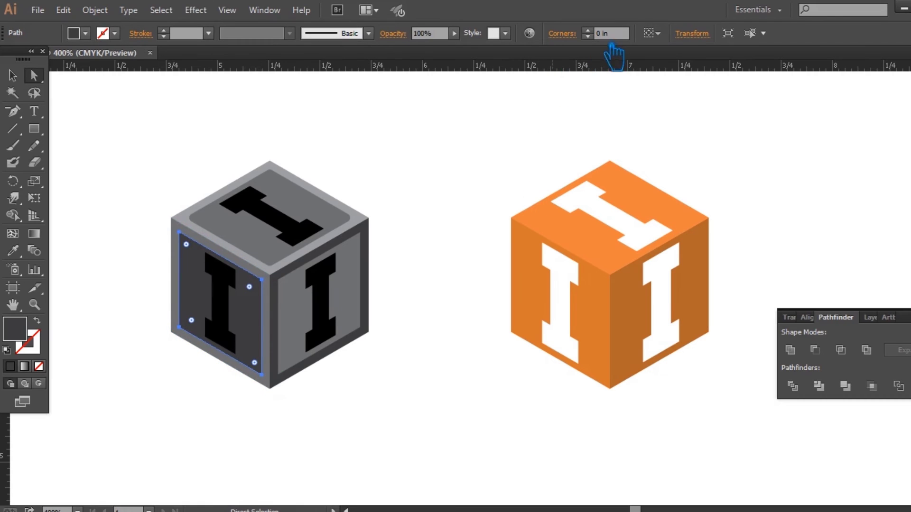
{"action": "left_click", "coordinate": [610, 34]}
{"action": "type", "text": "0.02"}
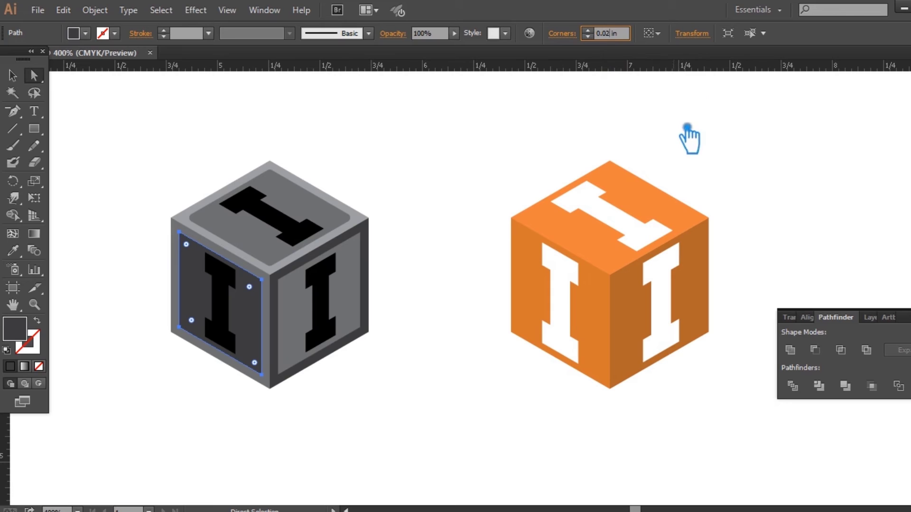
{"action": "left_click", "coordinate": [464, 190]}
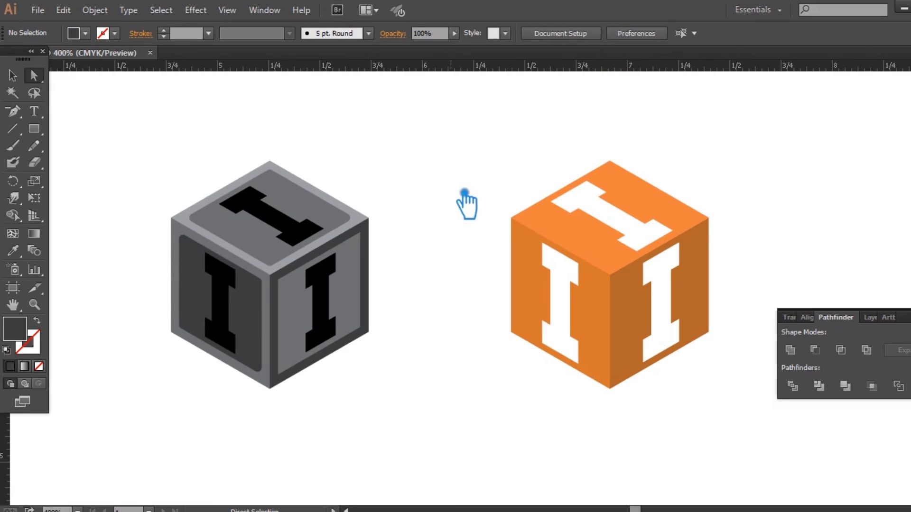
Round the right face's inner panel corners to 0.02 in, then marquee-select the whole cube.
{"action": "left_click", "coordinate": [278, 280]}
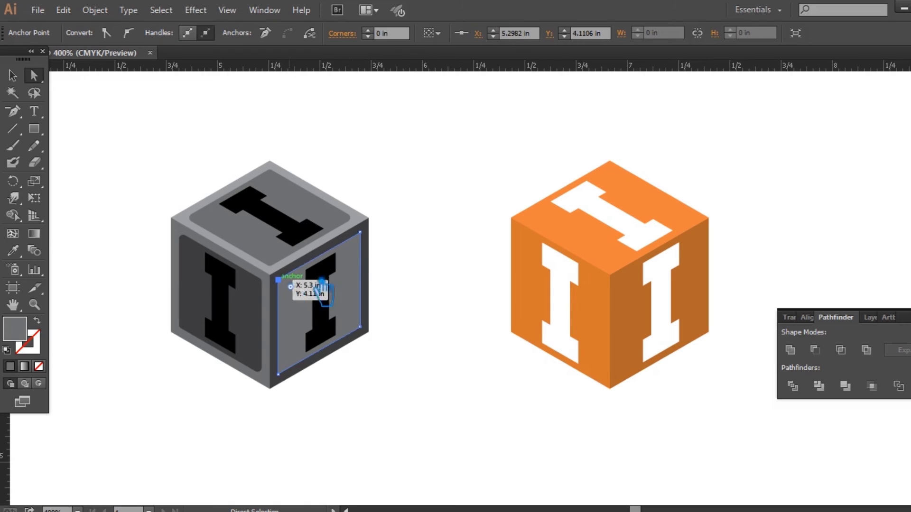
{"action": "left_click", "coordinate": [361, 232], "text": "shift"}
{"action": "left_click", "coordinate": [361, 327], "text": "shift"}
{"action": "left_click", "coordinate": [278, 374], "text": "shift"}
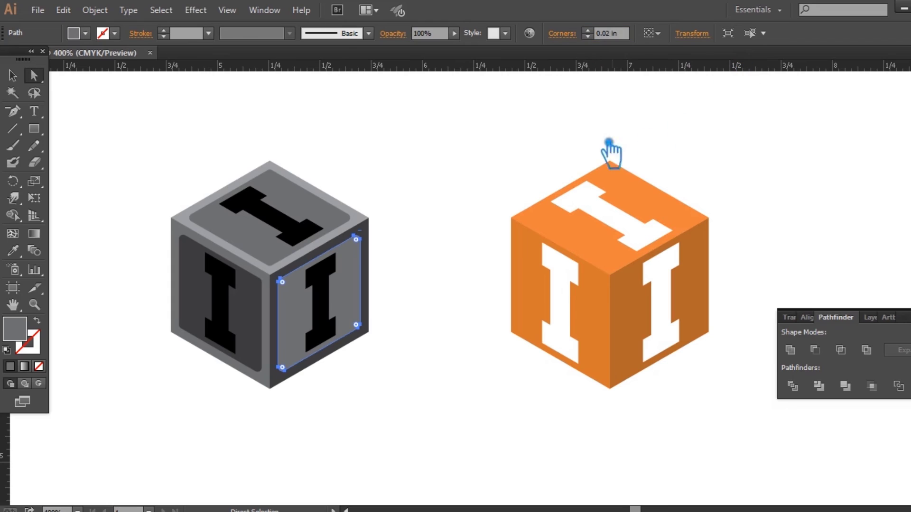
{"action": "left_click", "coordinate": [458, 142]}
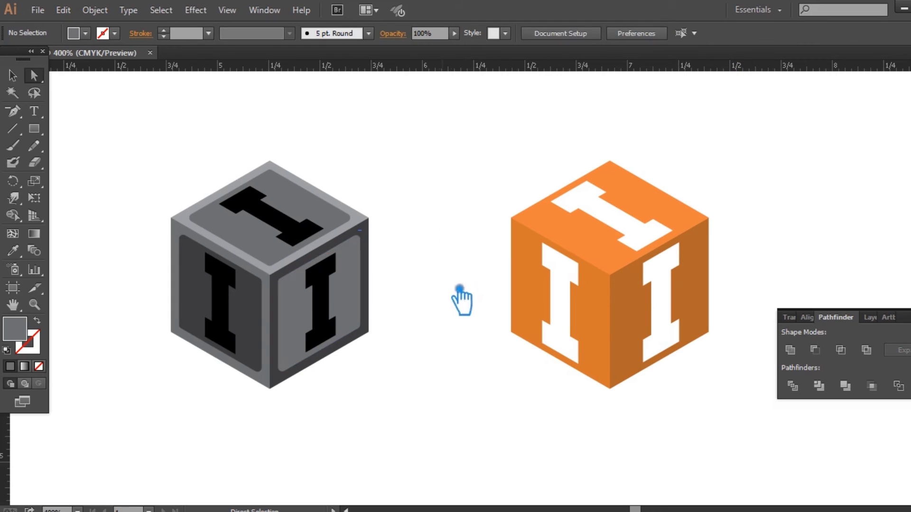
{"action": "left_click_drag", "start_coordinate": [414, 402], "coordinate": [170, 131]}
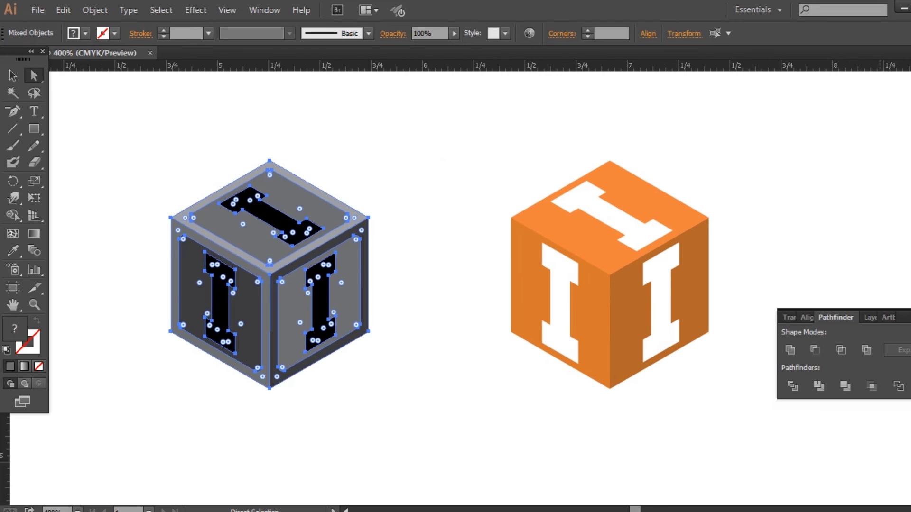
Split the cube's overlapping shapes into separate pieces with Pathfinder Divide.
{"action": "left_click", "coordinate": [795, 386]}
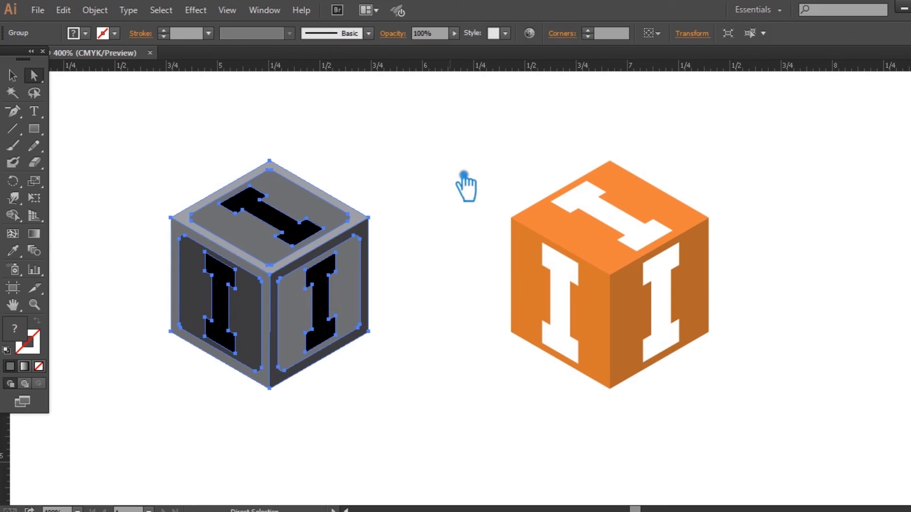
{"action": "left_click", "coordinate": [466, 185]}
{"action": "right_click", "coordinate": [336, 292]}
{"action": "left_click", "coordinate": [325, 383]}
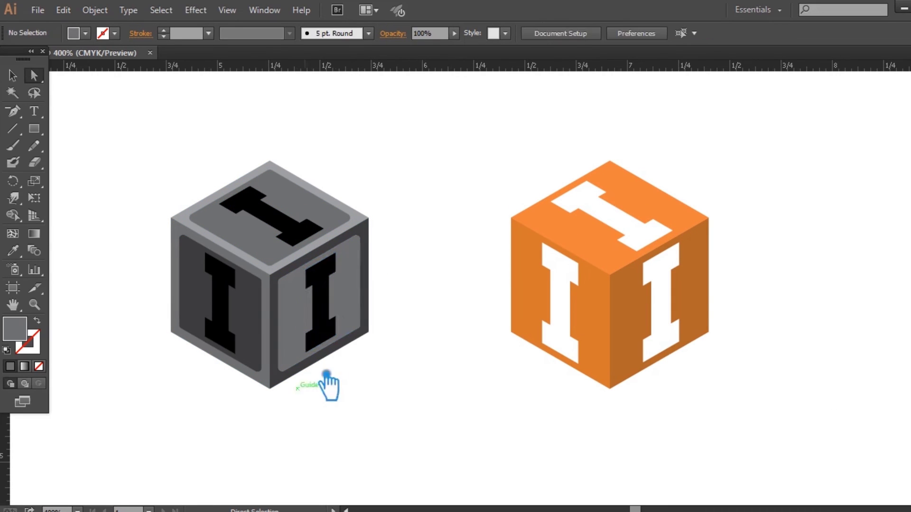
Delete the black I pieces on the right, top and left faces, leaving white letters.
{"action": "left_click", "coordinate": [334, 313]}
{"action": "key", "text": "Delete"}
{"action": "left_click", "coordinate": [294, 221]}
{"action": "key", "text": "Delete"}
{"action": "key", "text": "ctrl+z"}
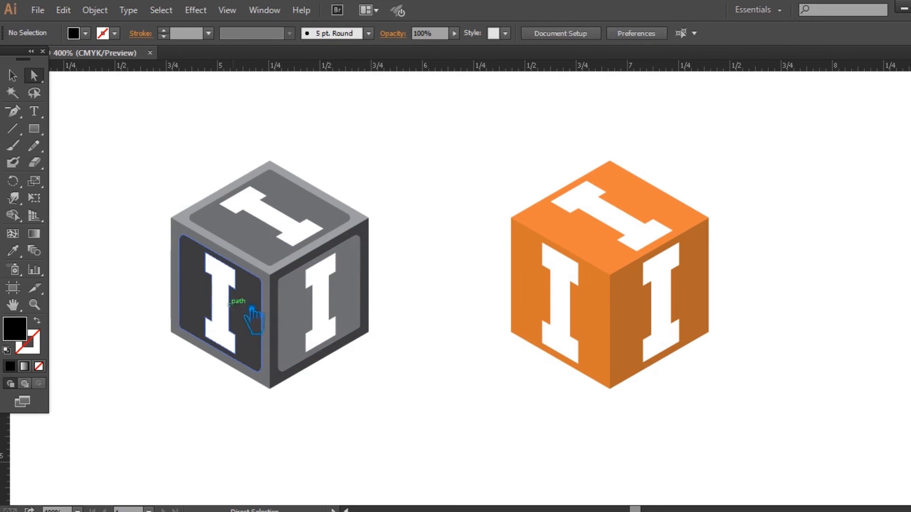
{"action": "left_click", "coordinate": [263, 306]}
{"action": "left_click", "coordinate": [422, 416]}
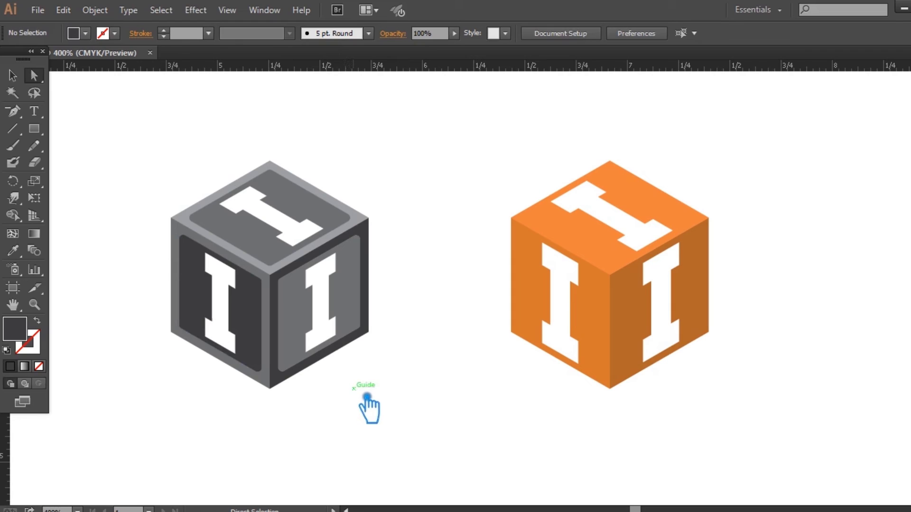
Give the right inner panel the reference cube's dark orange with the Eyedropper.
{"action": "left_click", "coordinate": [359, 306]}
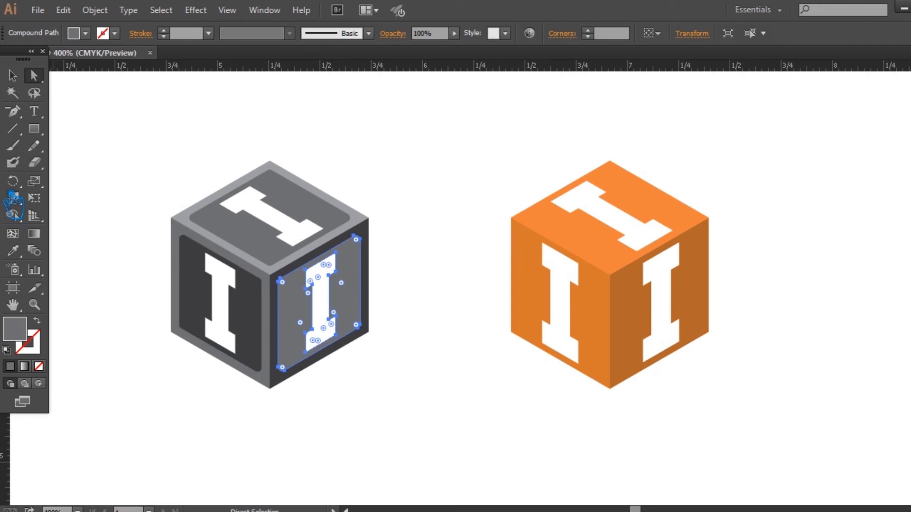
{"action": "left_click", "coordinate": [13, 250]}
{"action": "left_click", "coordinate": [641, 316]}
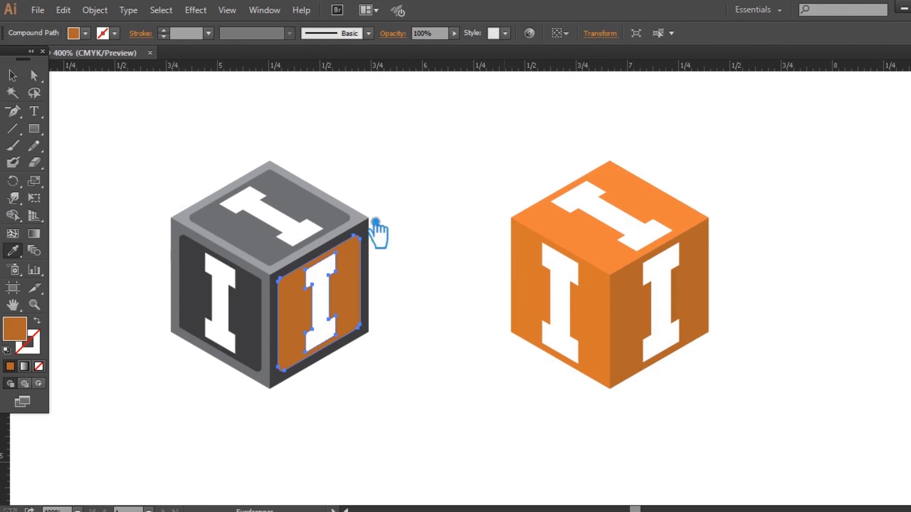
{"action": "left_click", "coordinate": [13, 77]}
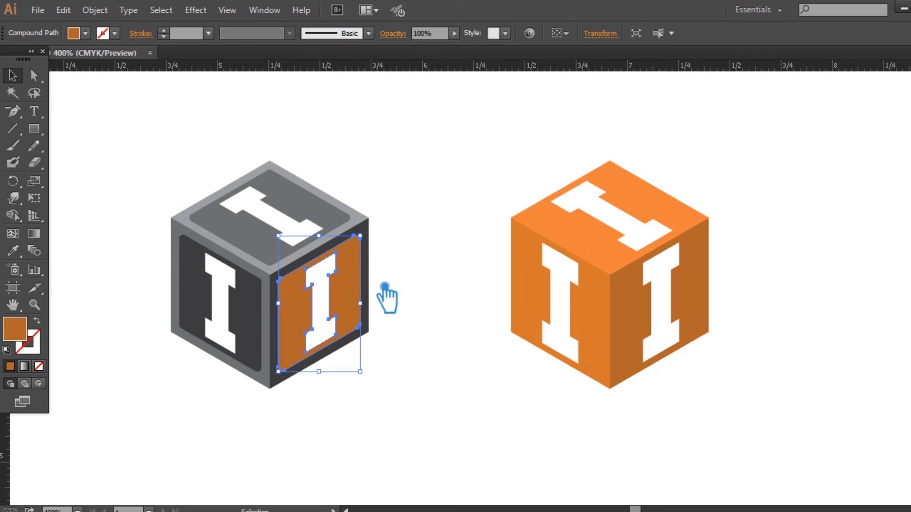
Ungroup the grey cube into its separate pieces.
{"action": "left_click", "coordinate": [218, 287]}
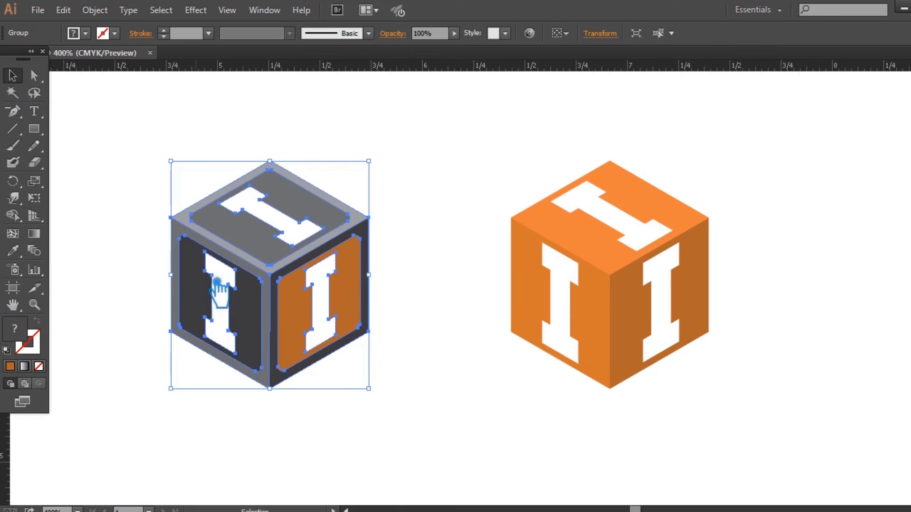
{"action": "right_click", "coordinate": [371, 269]}
{"action": "left_click", "coordinate": [429, 353]}
{"action": "left_click", "coordinate": [434, 323]}
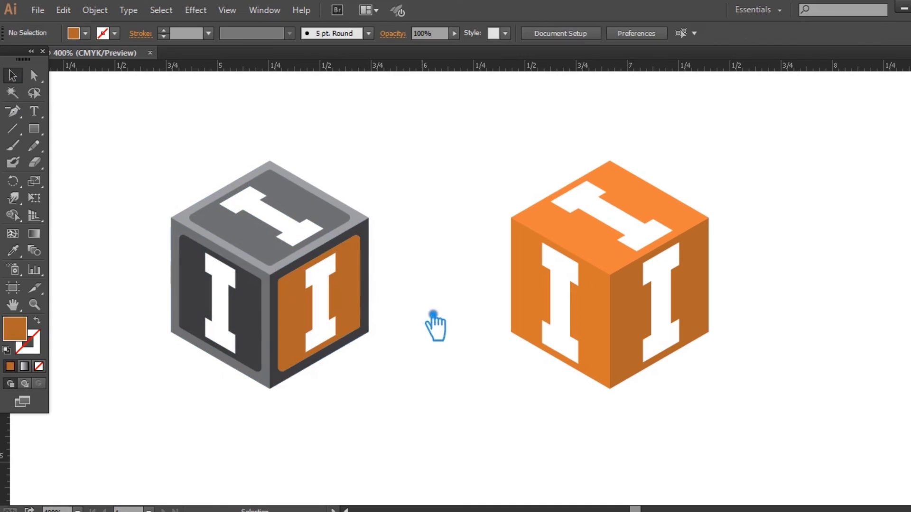
Recolour the right face's outer frame with the reference cube's orange.
{"action": "left_click", "coordinate": [378, 266]}
{"action": "left_click", "coordinate": [13, 250]}
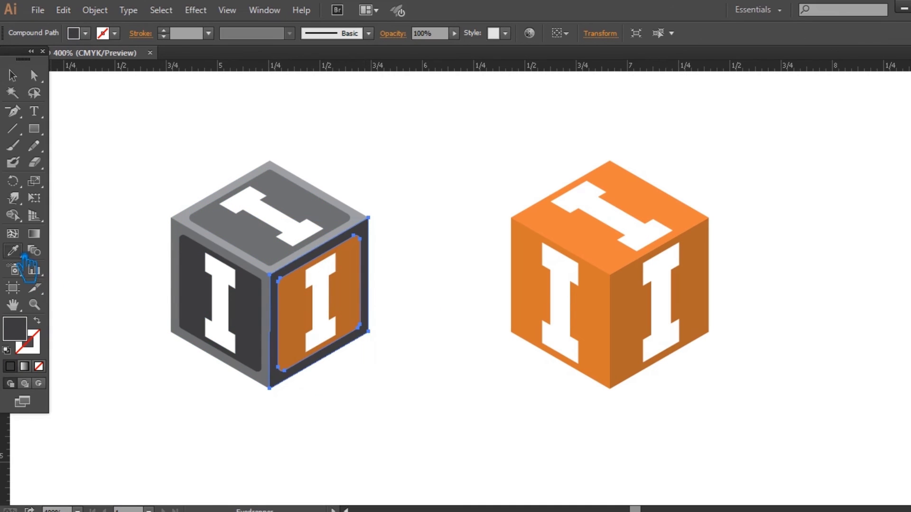
{"action": "left_click", "coordinate": [615, 304]}
{"action": "left_click", "coordinate": [13, 75]}
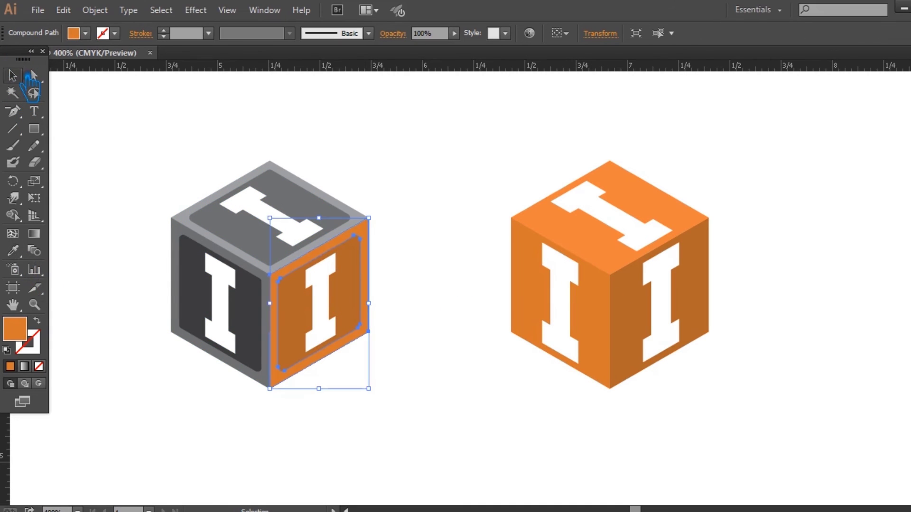
{"action": "left_click", "coordinate": [110, 119]}
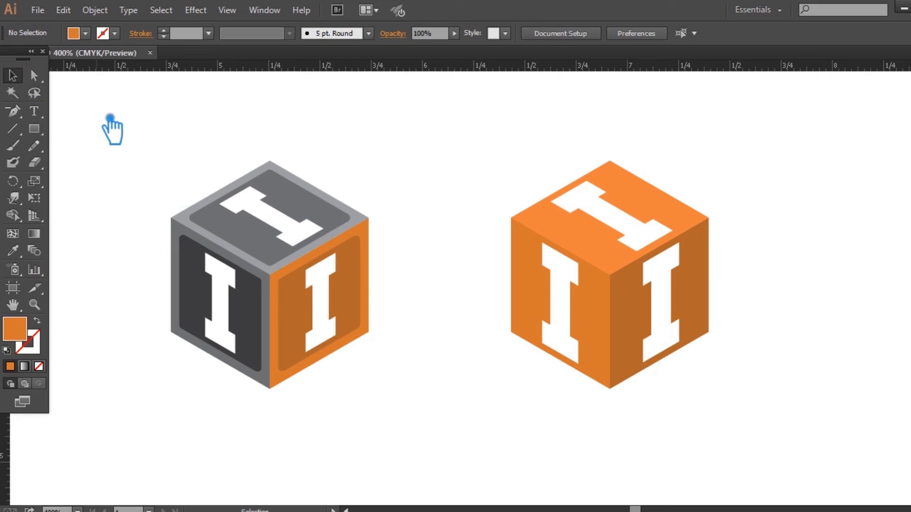
Give the left face's inner panel the right panel's orange.
{"action": "left_click", "coordinate": [262, 335]}
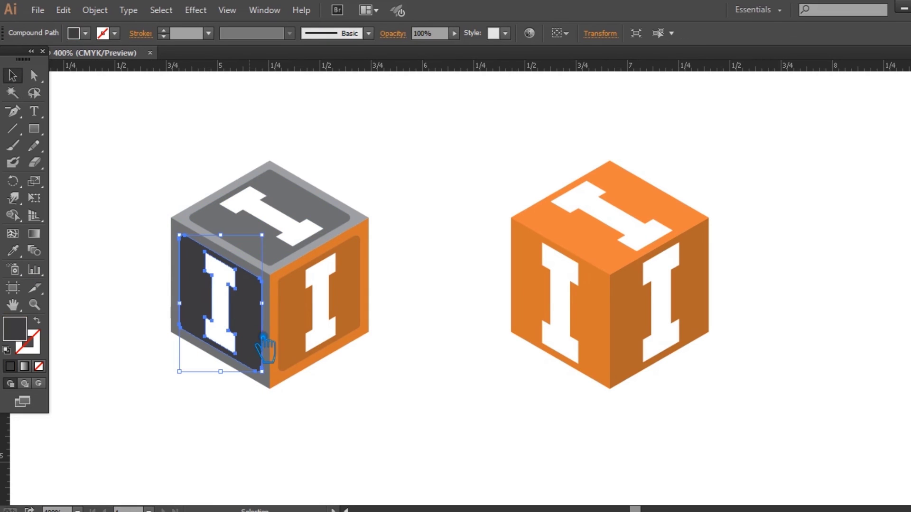
{"action": "left_click", "coordinate": [13, 251]}
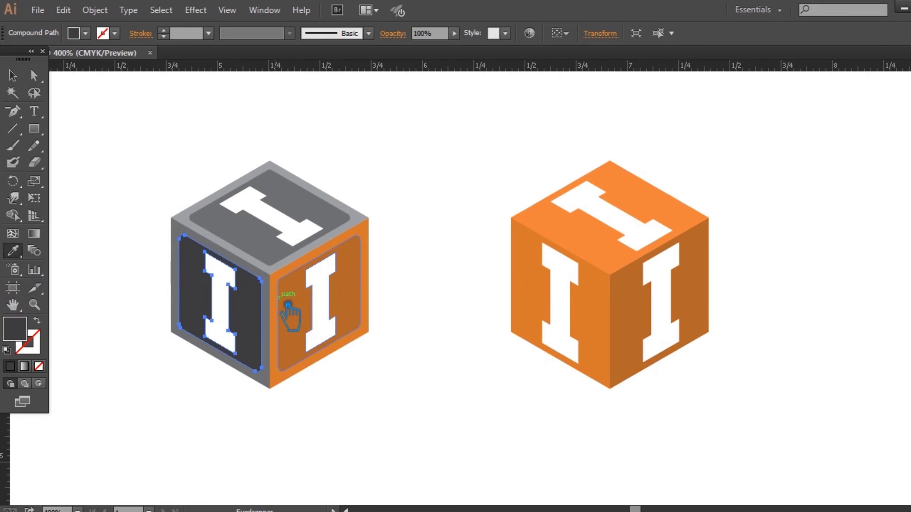
{"action": "left_click", "coordinate": [287, 308]}
{"action": "left_click", "coordinate": [13, 75]}
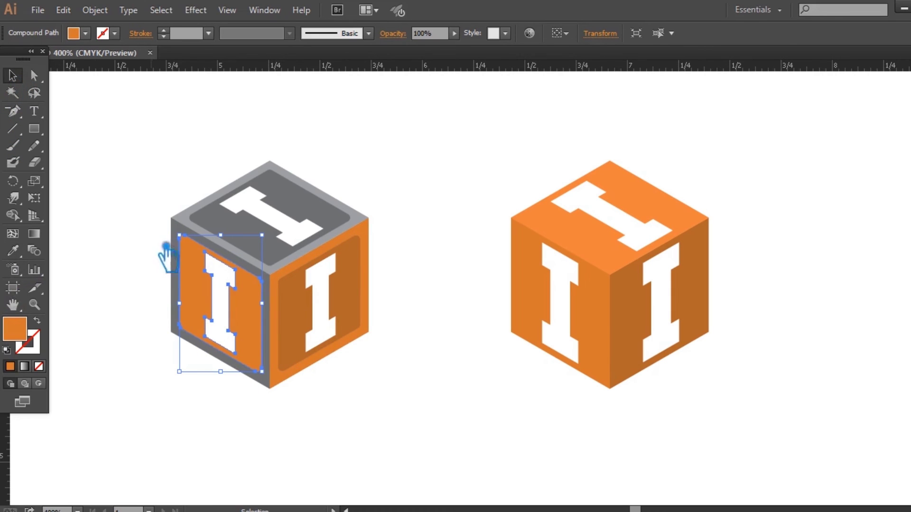
Recolour the left face's grey outer frame with the reference cube's orange.
{"action": "left_click", "coordinate": [178, 270]}
{"action": "left_click", "coordinate": [13, 251]}
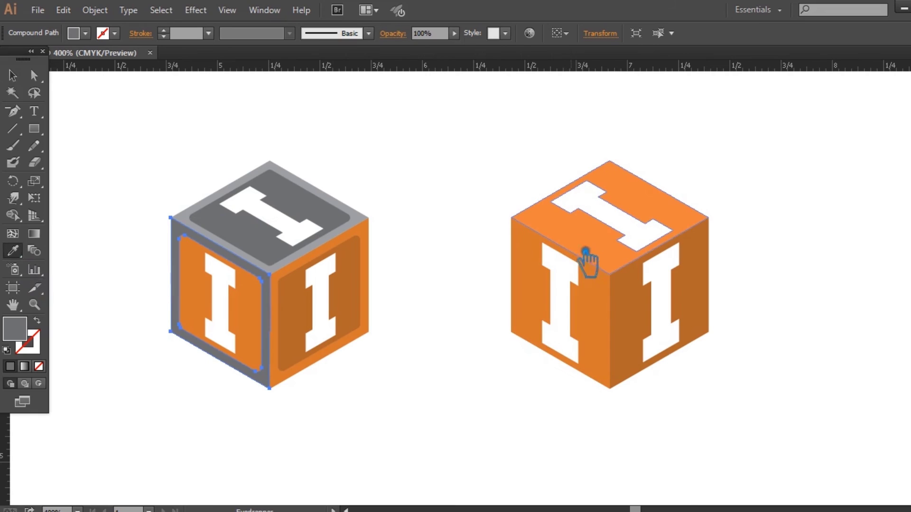
{"action": "left_click", "coordinate": [596, 246]}
{"action": "left_click", "coordinate": [13, 74]}
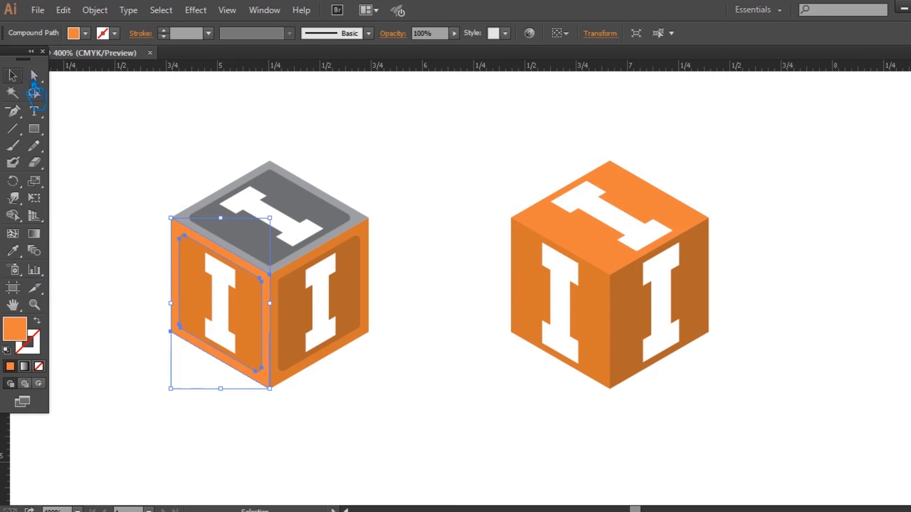
{"action": "left_click", "coordinate": [95, 125]}
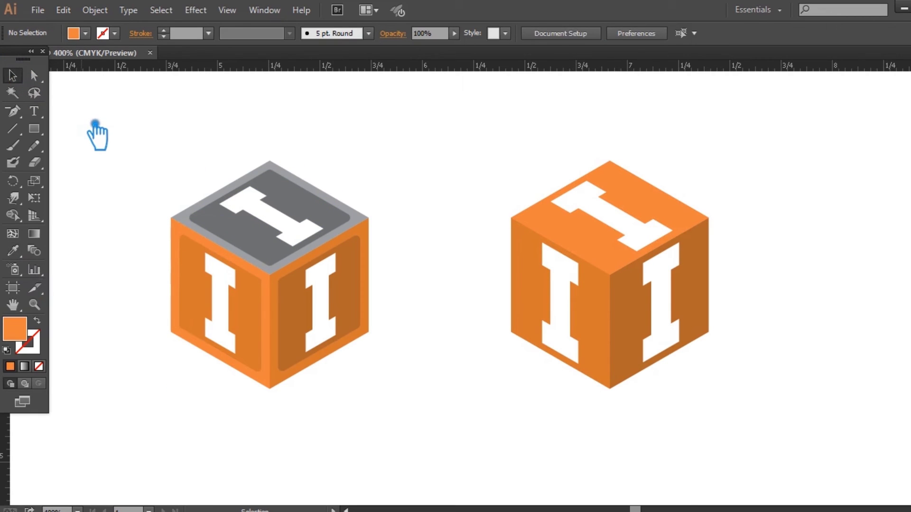
{"action": "left_click", "coordinate": [242, 257]}
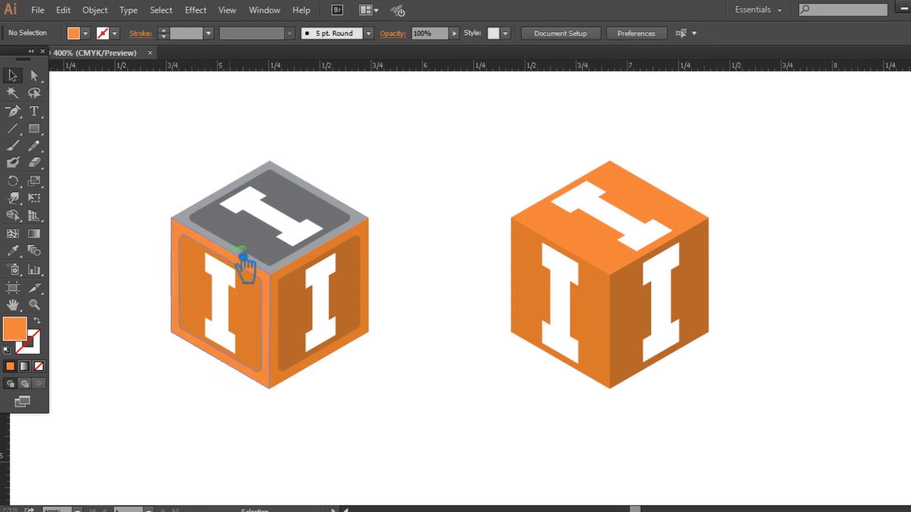
Fill the grey top face panel with the left face's orange.
{"action": "left_click", "coordinate": [233, 245]}
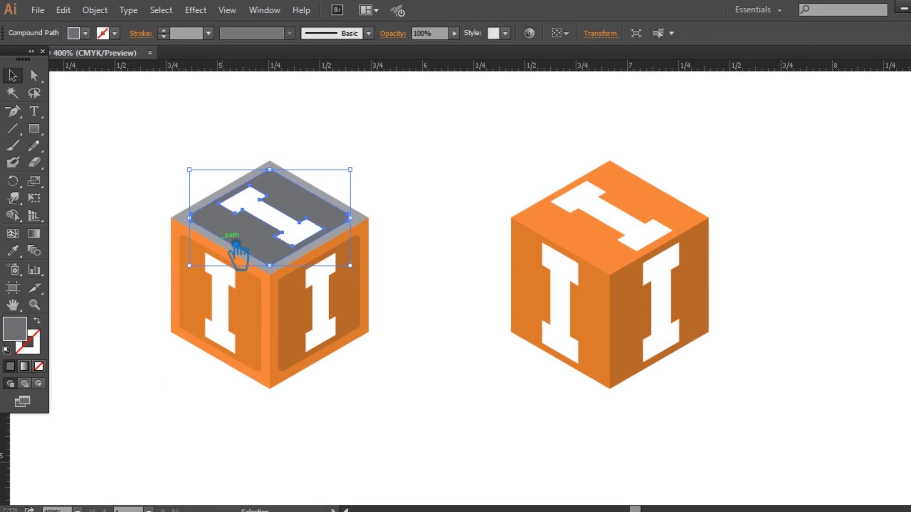
{"action": "left_click", "coordinate": [12, 251]}
{"action": "left_click", "coordinate": [189, 249]}
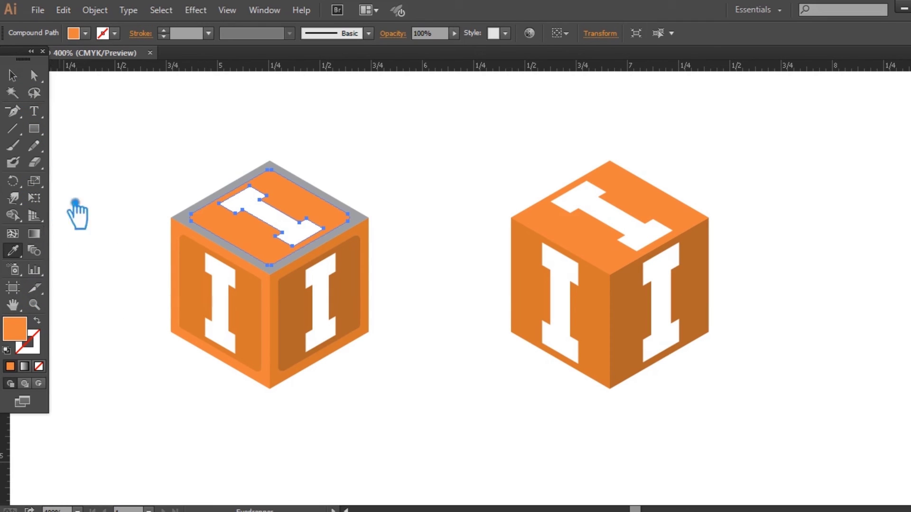
{"action": "key", "text": "v"}
{"action": "key", "text": "ctrl+shift+a"}
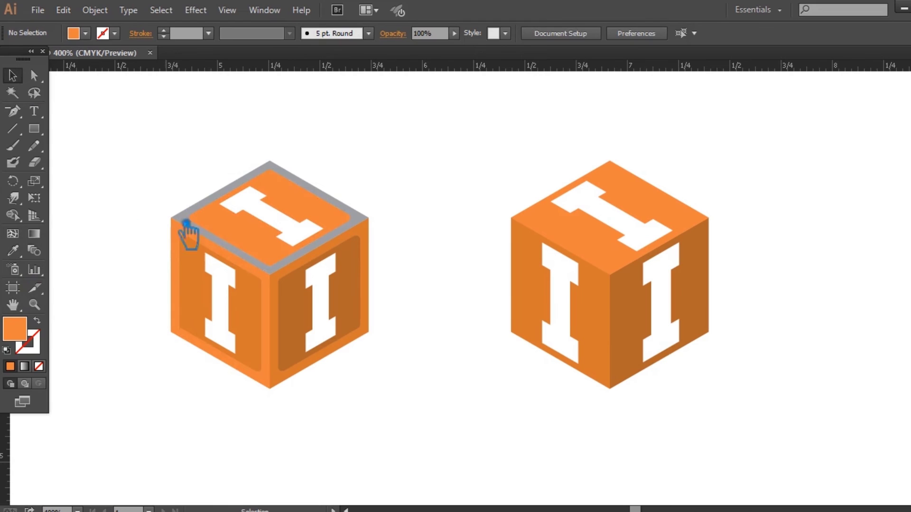
Give the top face's grey border a lighter orange (FF8948).
{"action": "left_click", "coordinate": [199, 228]}
{"action": "key", "text": "i"}
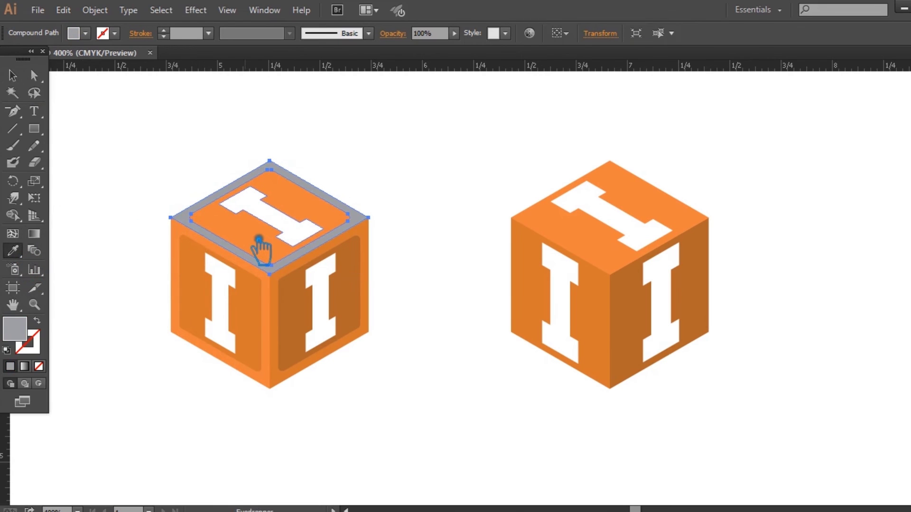
{"action": "double_click", "coordinate": [14, 329]}
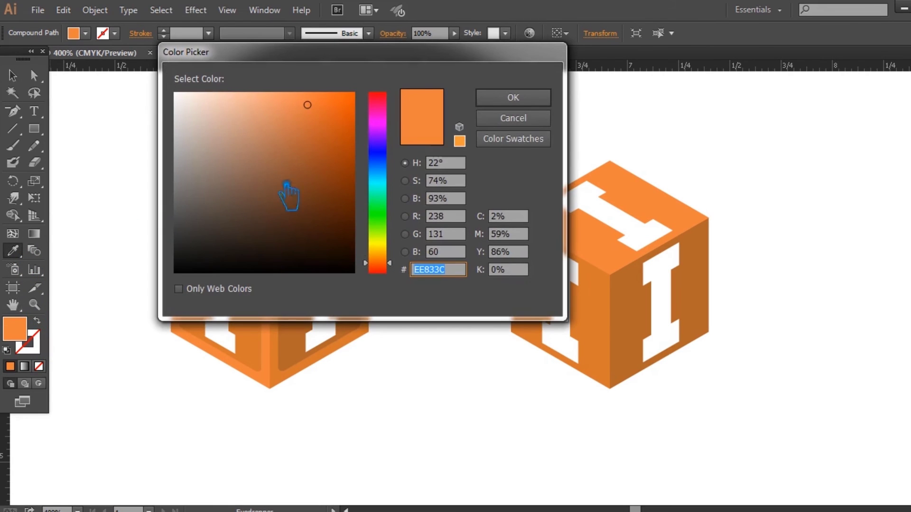
{"action": "left_click_drag", "start_coordinate": [306, 107], "coordinate": [275, 97]}
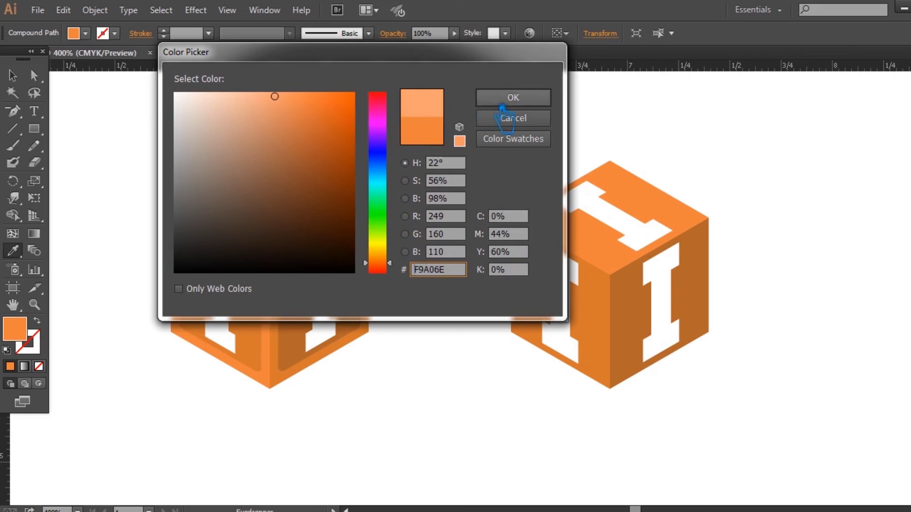
{"action": "left_click", "coordinate": [502, 99]}
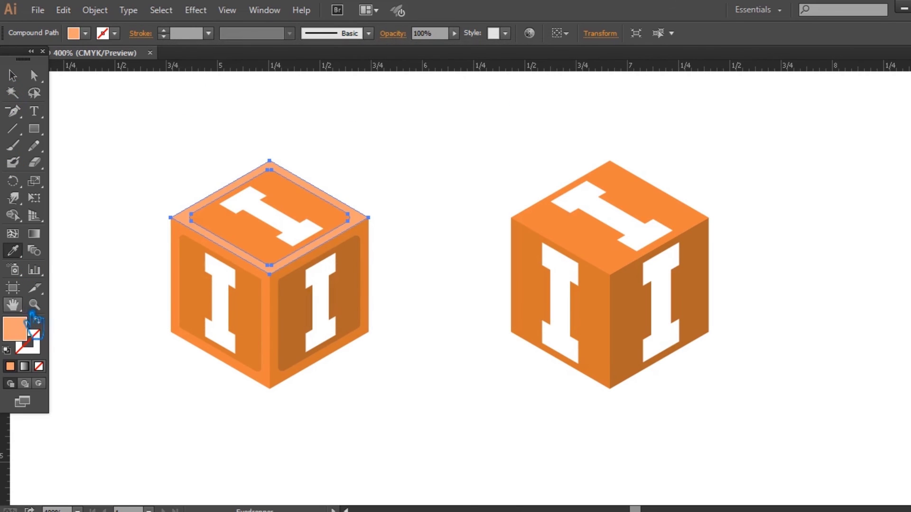
{"action": "key", "text": "ctrl+z"}
{"action": "double_click", "coordinate": [14, 328]}
{"action": "left_click_drag", "start_coordinate": [316, 112], "coordinate": [319, 95]}
{"action": "left_click", "coordinate": [550, 97]}
{"action": "key", "text": "v"}
{"action": "left_click", "coordinate": [114, 143]}
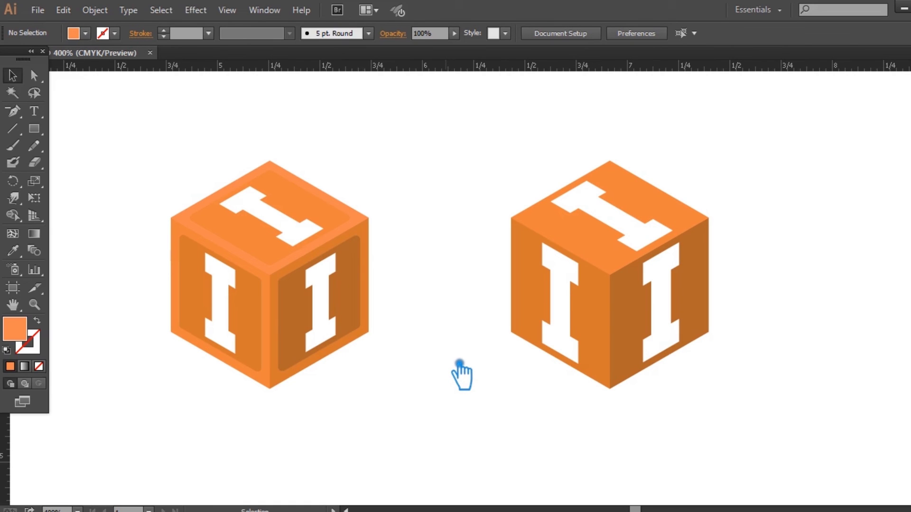
{"action": "left_click", "coordinate": [362, 310]}
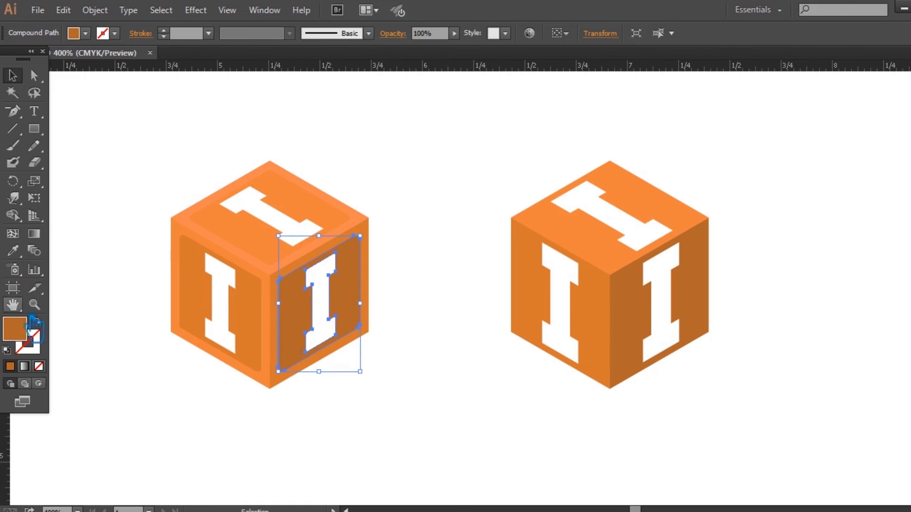
Change the right inner panel's fill to a dark green.
{"action": "double_click", "coordinate": [31, 336]}
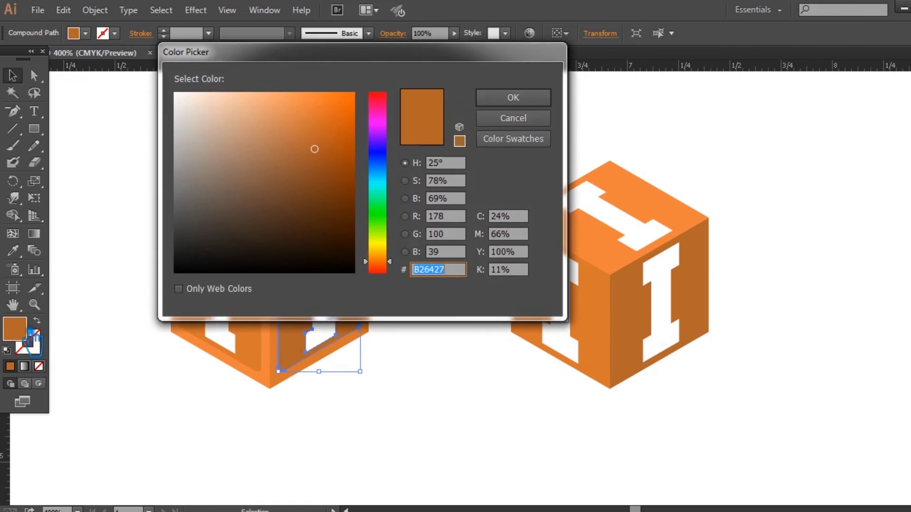
{"action": "left_click", "coordinate": [393, 196]}
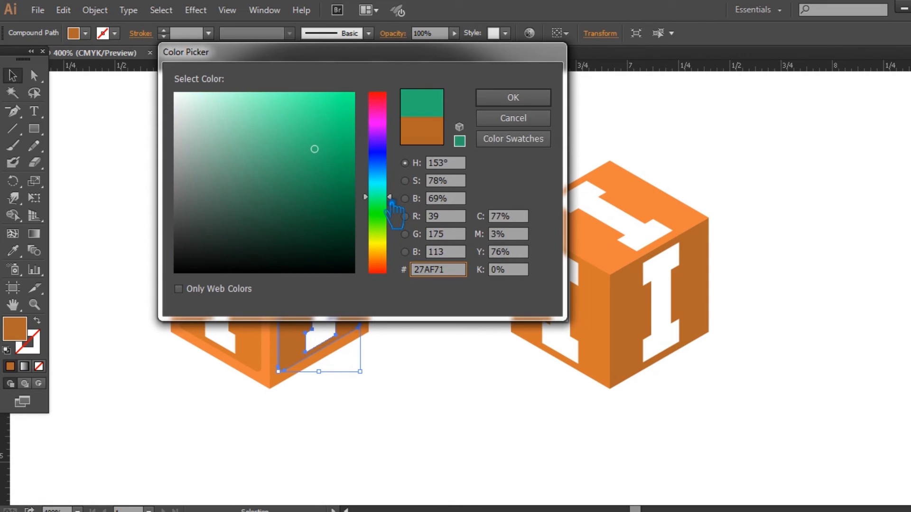
{"action": "left_click_drag", "start_coordinate": [329, 156], "coordinate": [327, 180]}
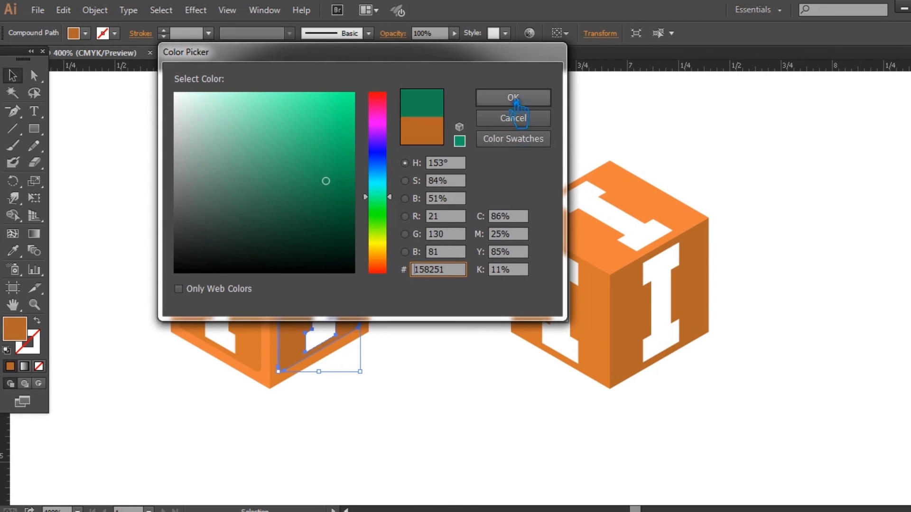
{"action": "left_click", "coordinate": [513, 97]}
{"action": "left_click", "coordinate": [408, 261]}
Give the right face's outer frame a lighter green (22A867).
{"action": "left_click", "coordinate": [361, 285]}
{"action": "key", "text": "i"}
{"action": "left_click", "coordinate": [362, 304]}
{"action": "double_click", "coordinate": [22, 335]}
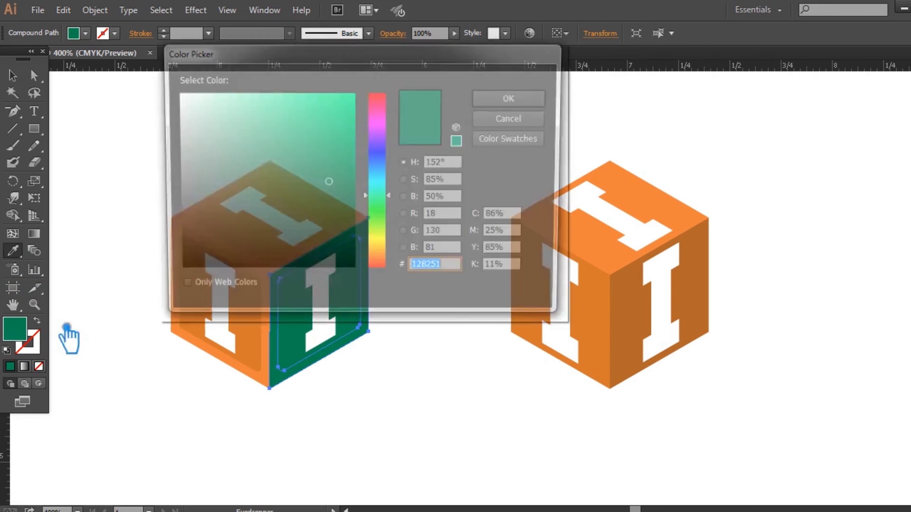
{"action": "left_click_drag", "start_coordinate": [342, 189], "coordinate": [321, 155]}
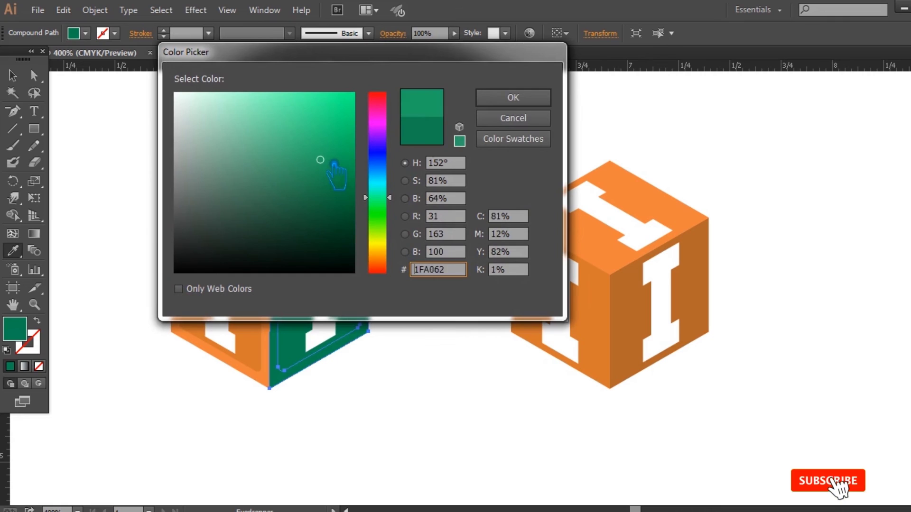
{"action": "left_click", "coordinate": [513, 100]}
{"action": "key", "text": "v"}
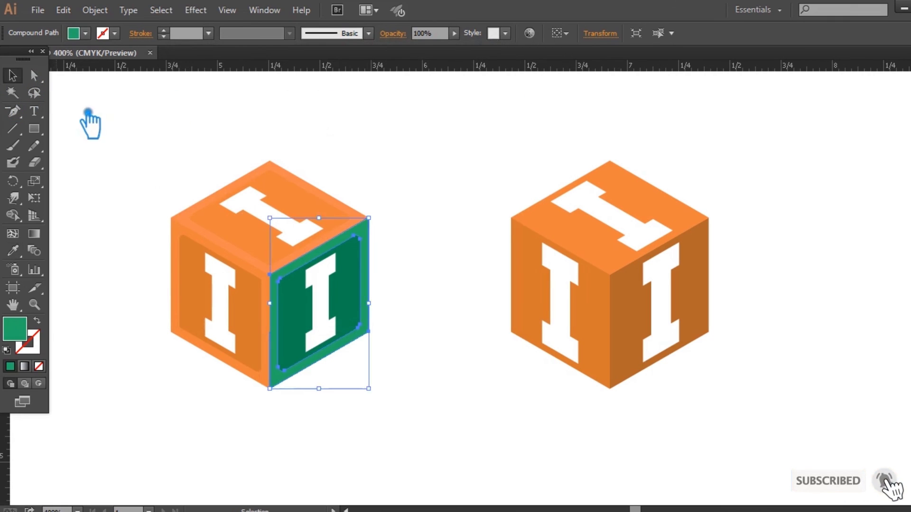
{"action": "left_click", "coordinate": [92, 124]}
{"action": "left_click", "coordinate": [272, 333]}
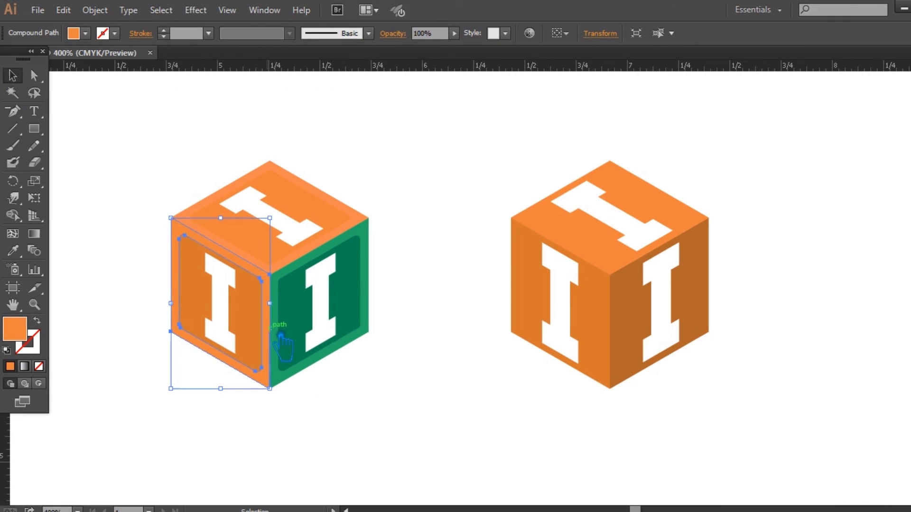
Give the left face's inner panel the right face's green.
{"action": "left_click", "coordinate": [13, 251]}
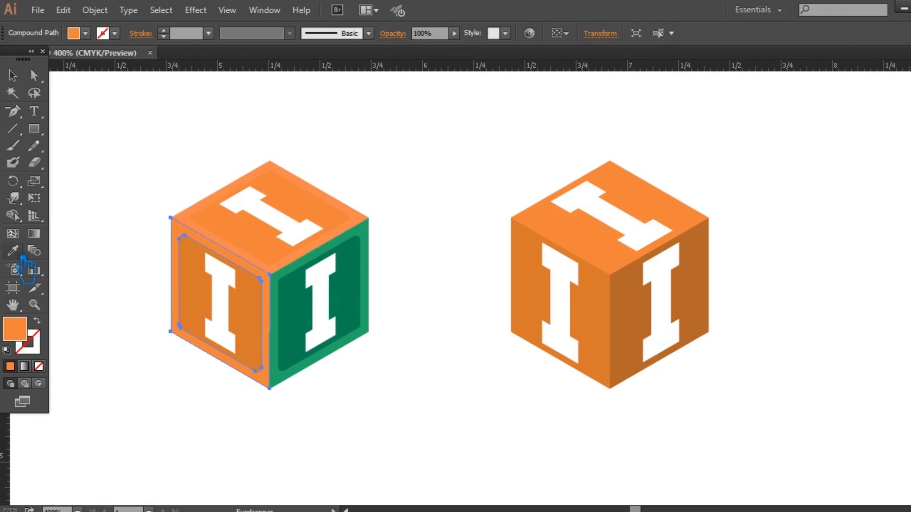
{"action": "left_click", "coordinate": [286, 312]}
{"action": "left_click", "coordinate": [260, 308]}
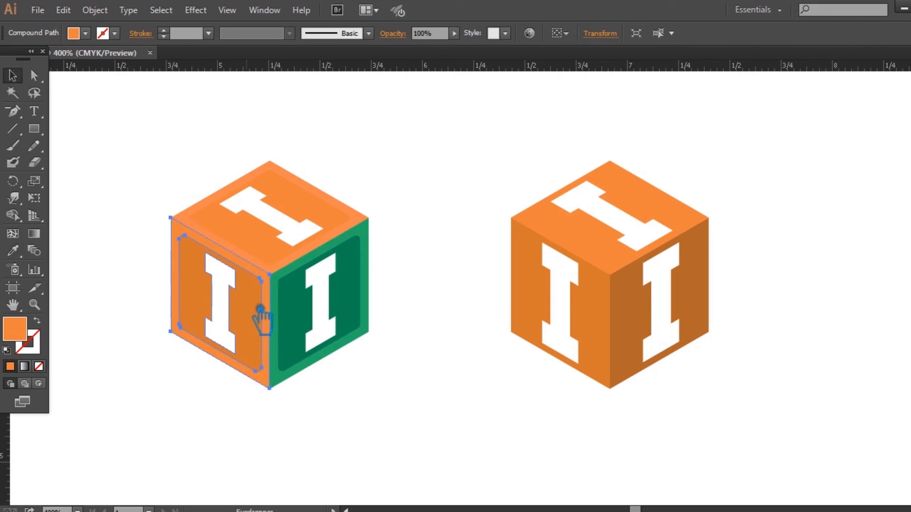
{"action": "left_click", "coordinate": [260, 309], "text": "ctrl"}
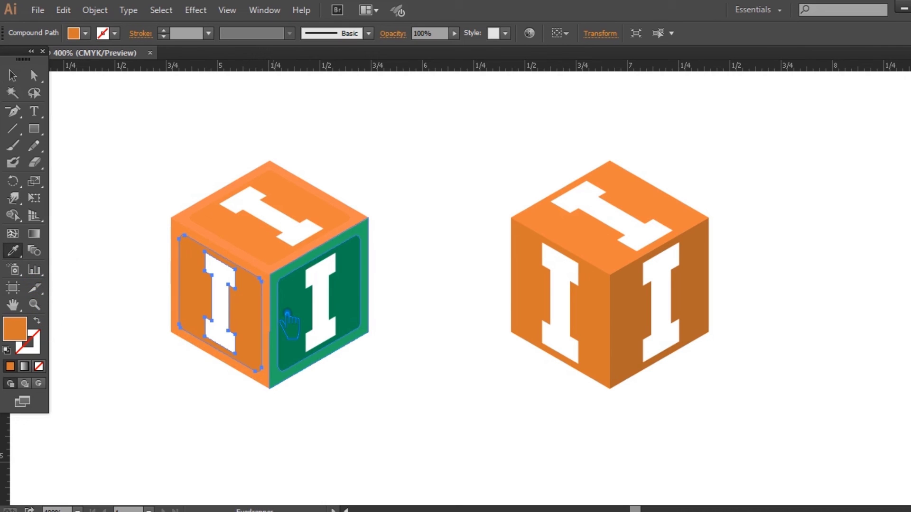
{"action": "left_click", "coordinate": [287, 314]}
Copy the inner panel's green onto the left face's orange outer frame.
{"action": "left_click", "coordinate": [14, 76]}
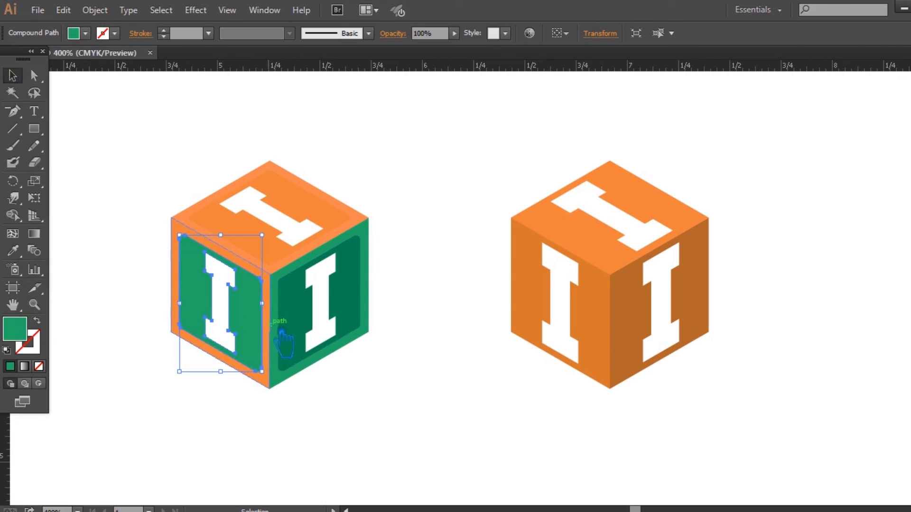
{"action": "left_click", "coordinate": [280, 332]}
{"action": "left_click", "coordinate": [13, 251]}
{"action": "left_click", "coordinate": [249, 330]}
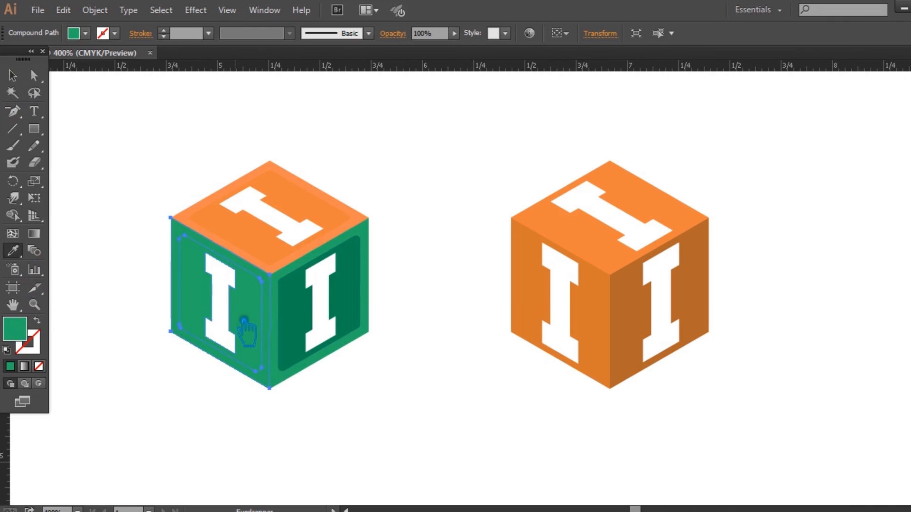
Brighten the left face's green to a more saturated shade in the Color Picker.
{"action": "double_click", "coordinate": [15, 332]}
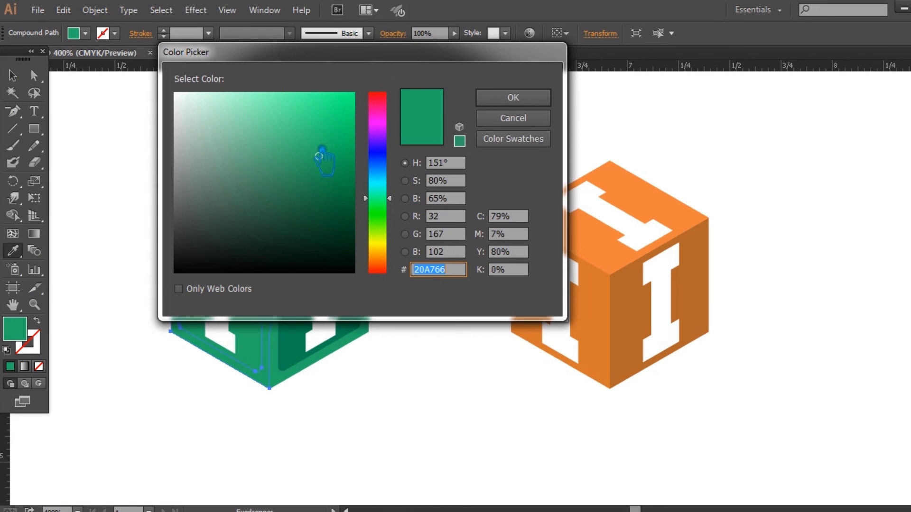
{"action": "left_click", "coordinate": [307, 143]}
{"action": "left_click", "coordinate": [526, 99]}
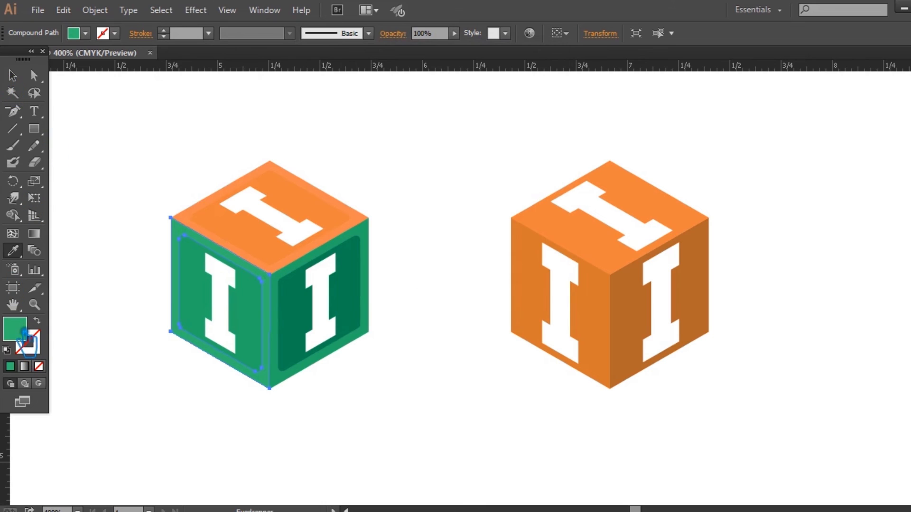
{"action": "double_click", "coordinate": [24, 335]}
{"action": "left_click", "coordinate": [327, 140]}
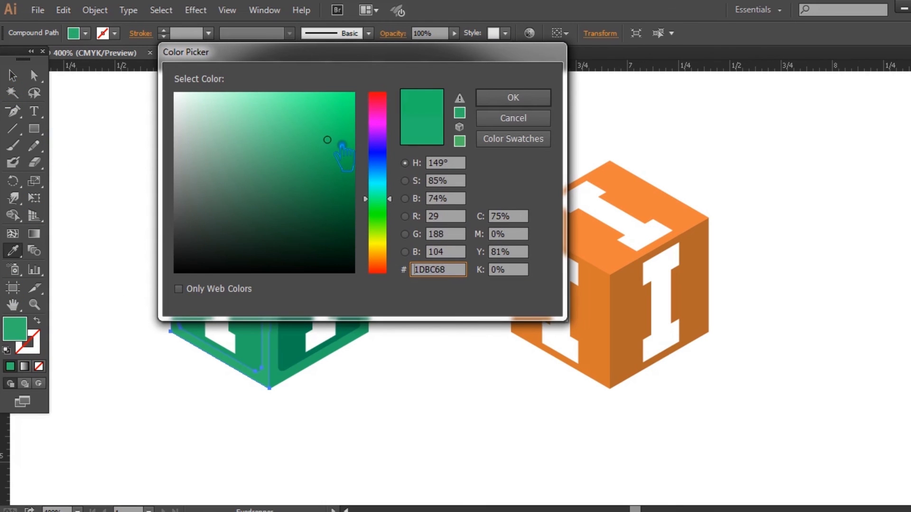
{"action": "left_click", "coordinate": [536, 98]}
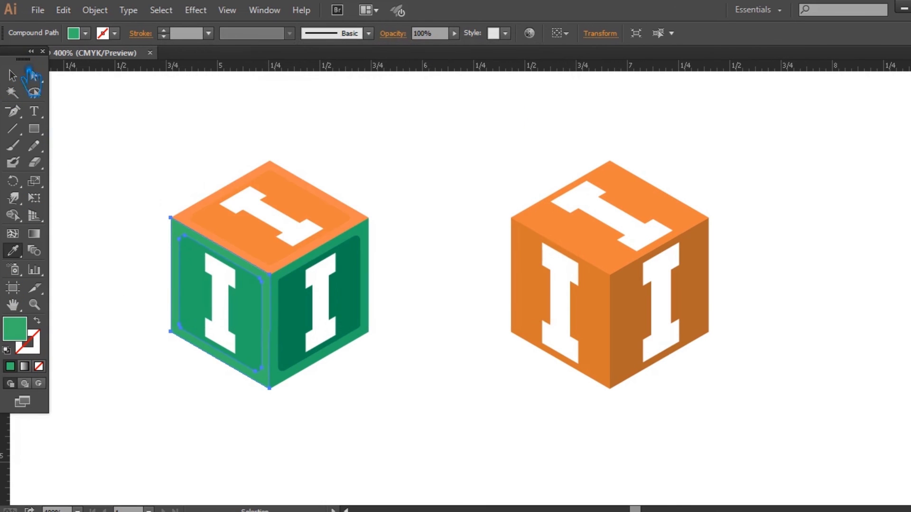
{"action": "double_click", "coordinate": [23, 332]}
Set the left face's fill to green 2DC970.
{"action": "type", "text": "2DC970"}
{"action": "left_click", "coordinate": [513, 97]}
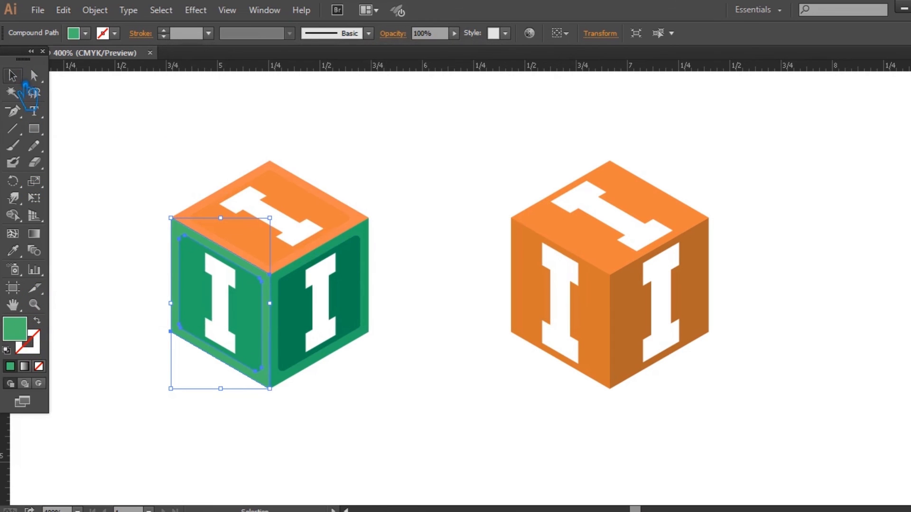
{"action": "left_click", "coordinate": [95, 113]}
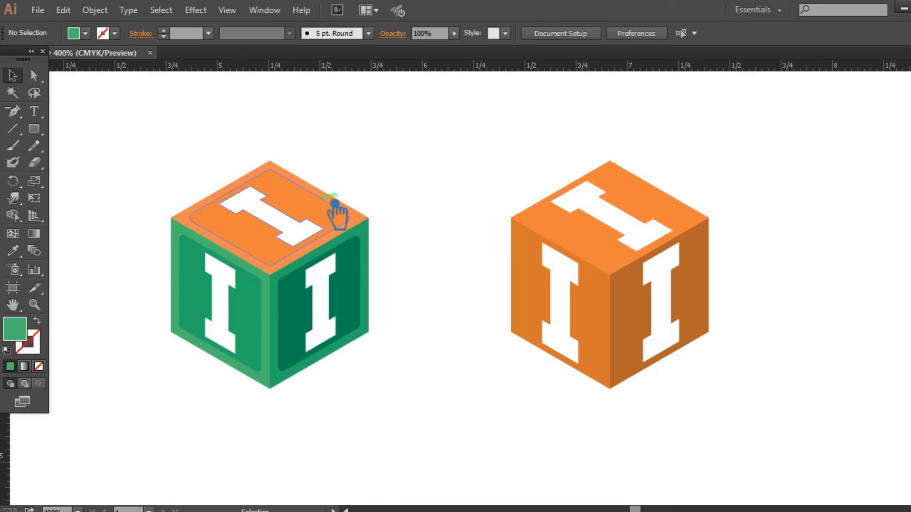
Recolour the top face's orange outer rim with green sampled from the left face.
{"action": "left_click", "coordinate": [325, 233]}
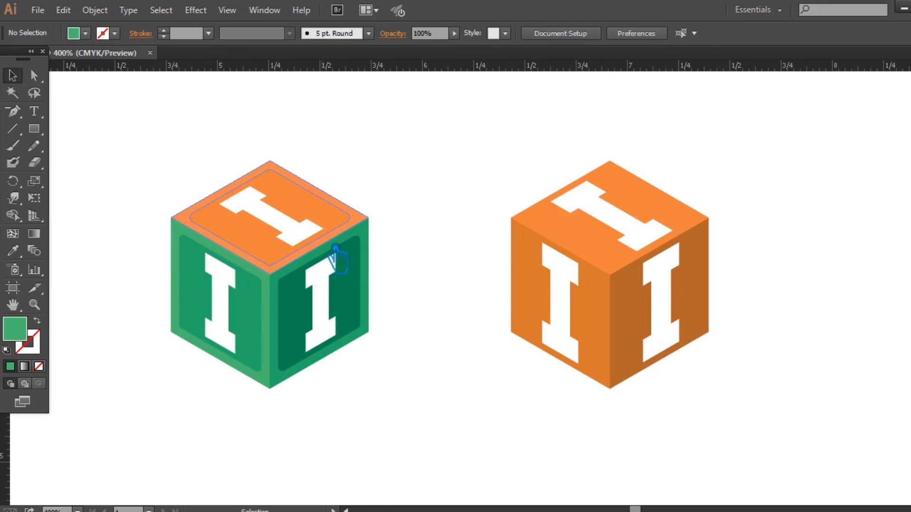
{"action": "left_click", "coordinate": [19, 254]}
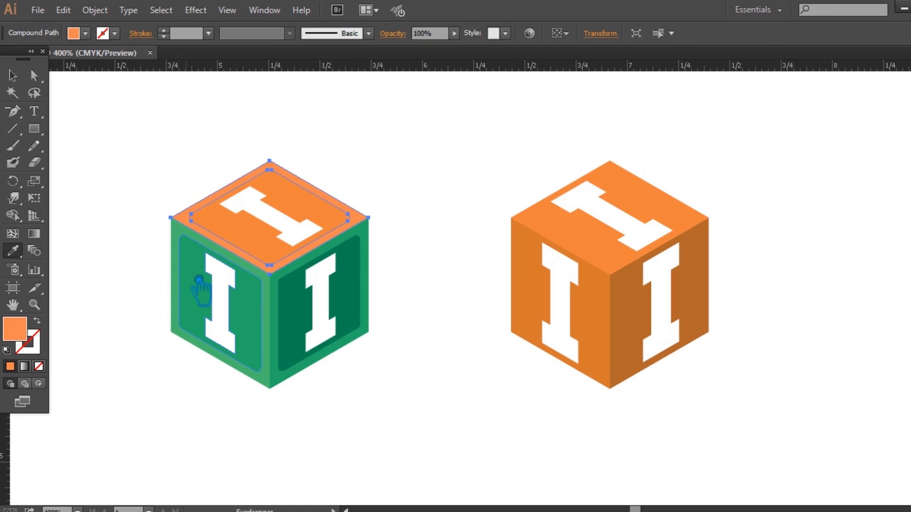
{"action": "left_click", "coordinate": [191, 236]}
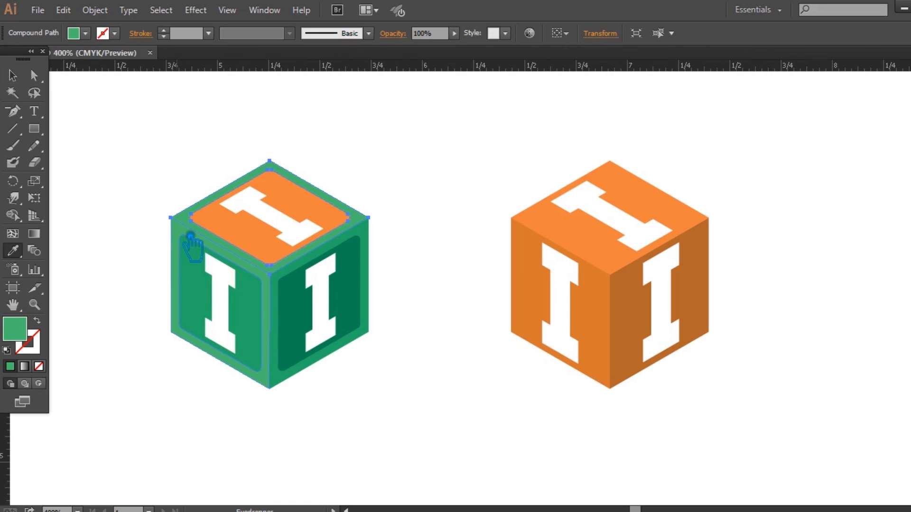
{"action": "left_click", "coordinate": [203, 265]}
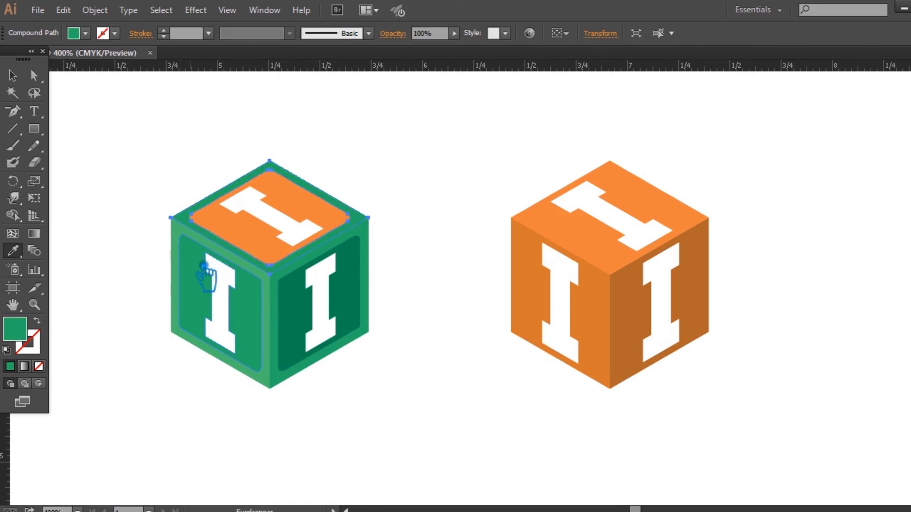
{"action": "left_click", "coordinate": [13, 75]}
Recolour the top face's orange inner panel with the side face's green.
{"action": "left_click", "coordinate": [249, 249]}
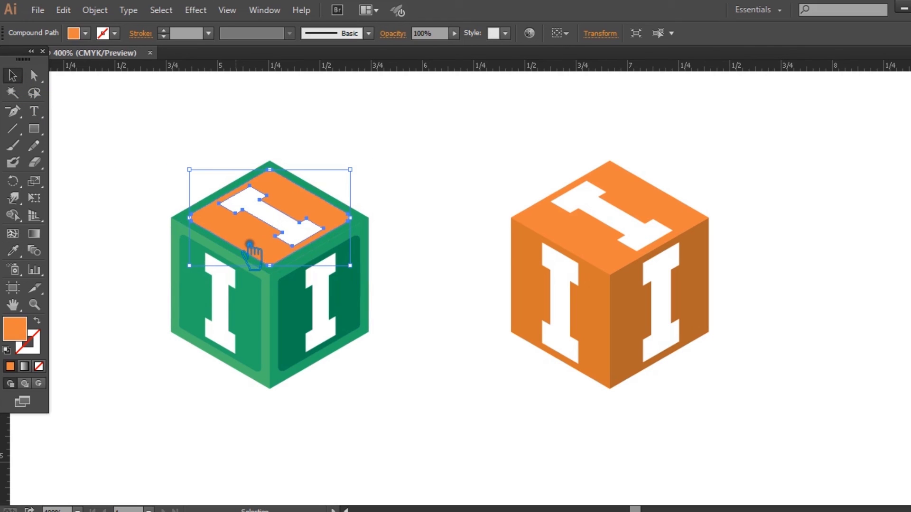
{"action": "left_click", "coordinate": [12, 251]}
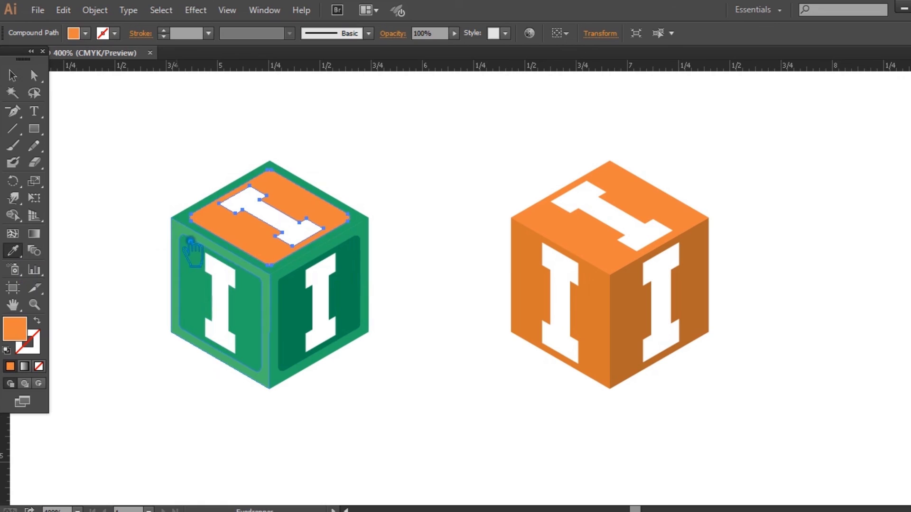
{"action": "left_click", "coordinate": [190, 245]}
{"action": "left_click", "coordinate": [13, 75]}
{"action": "left_click", "coordinate": [102, 124]}
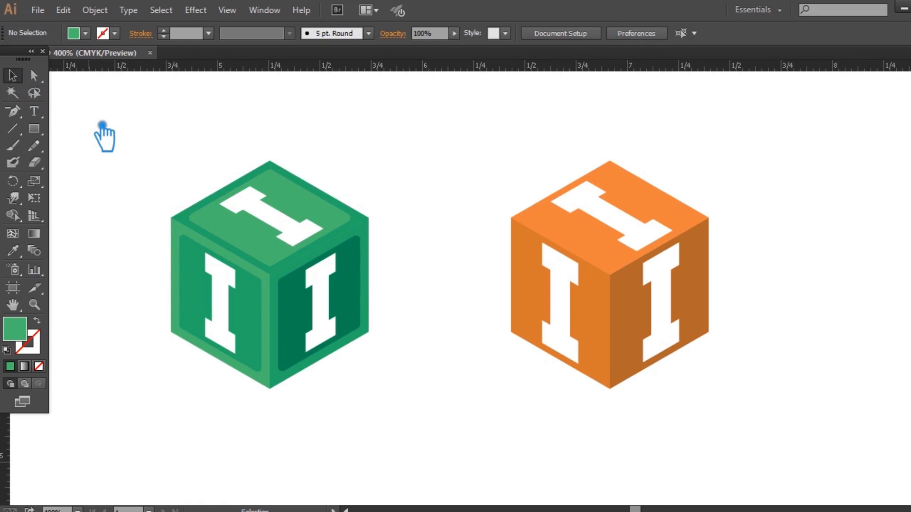
Set the top face's outer rim to a lighter green in the Color Picker.
{"action": "left_click", "coordinate": [365, 216]}
{"action": "left_click", "coordinate": [12, 250]}
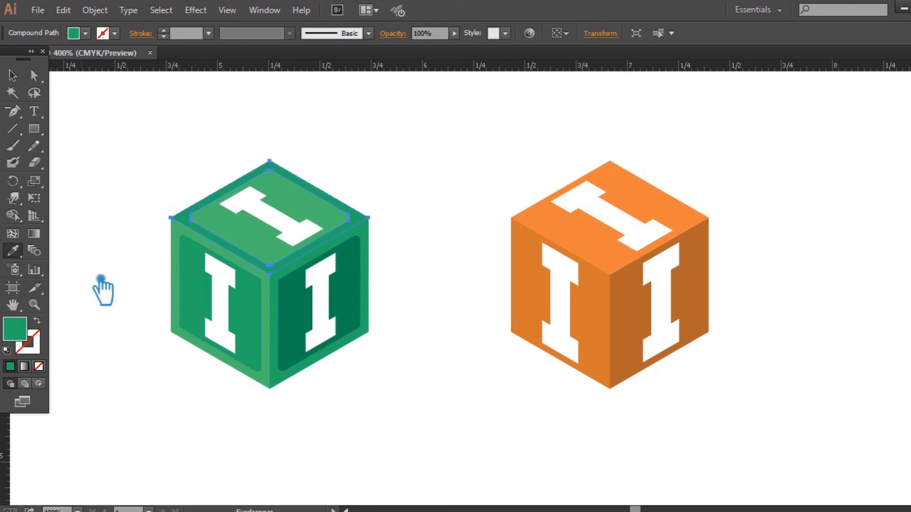
{"action": "double_click", "coordinate": [19, 331]}
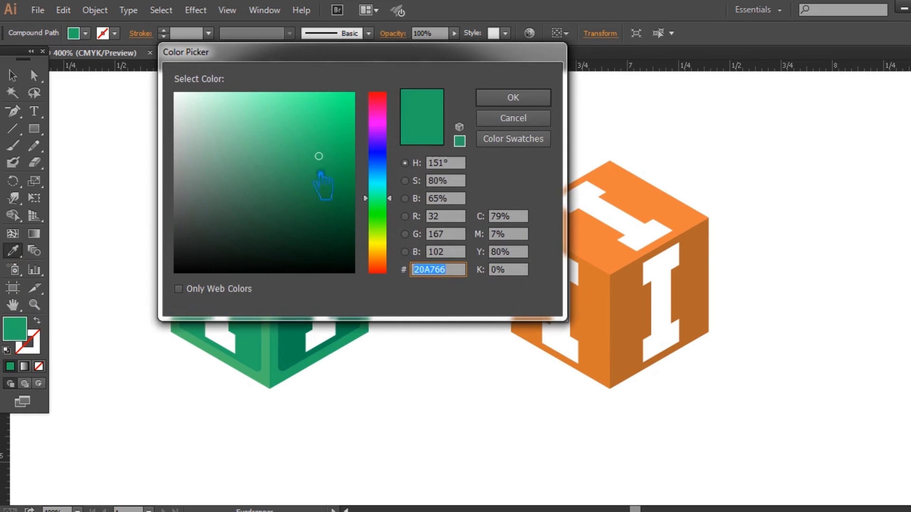
{"action": "left_click_drag", "start_coordinate": [319, 157], "coordinate": [294, 100]}
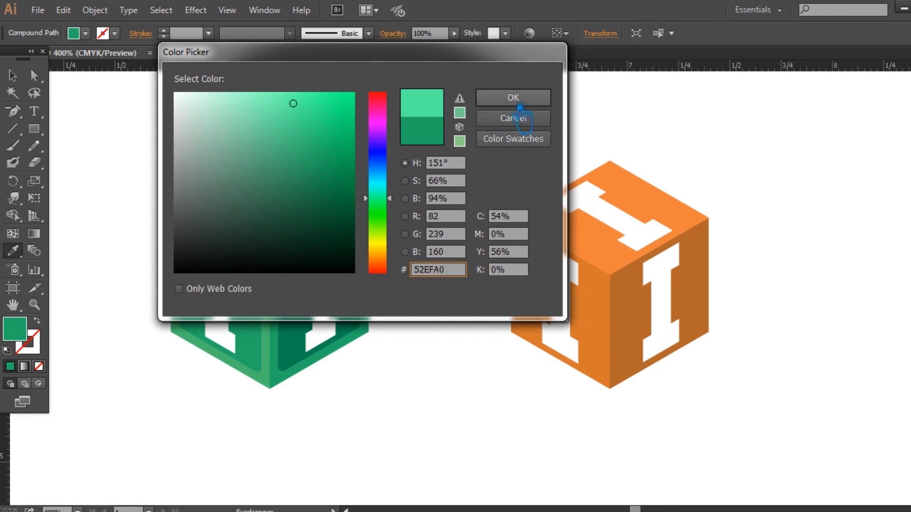
{"action": "left_click", "coordinate": [521, 103]}
{"action": "key", "text": "v"}
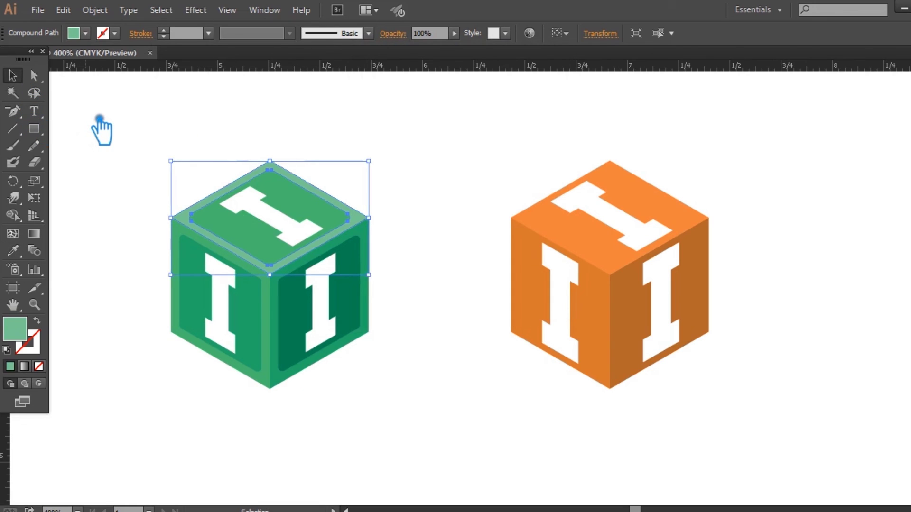
{"action": "left_click", "coordinate": [102, 123]}
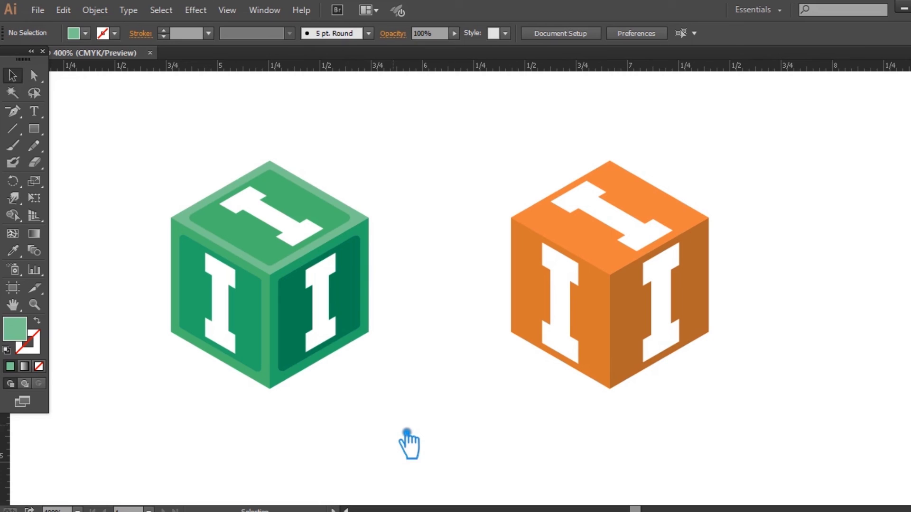
Fine-tune the top rim to a lighter, yellower green, then select the whole cube.
{"action": "left_click_drag", "start_coordinate": [416, 431], "coordinate": [266, 279]}
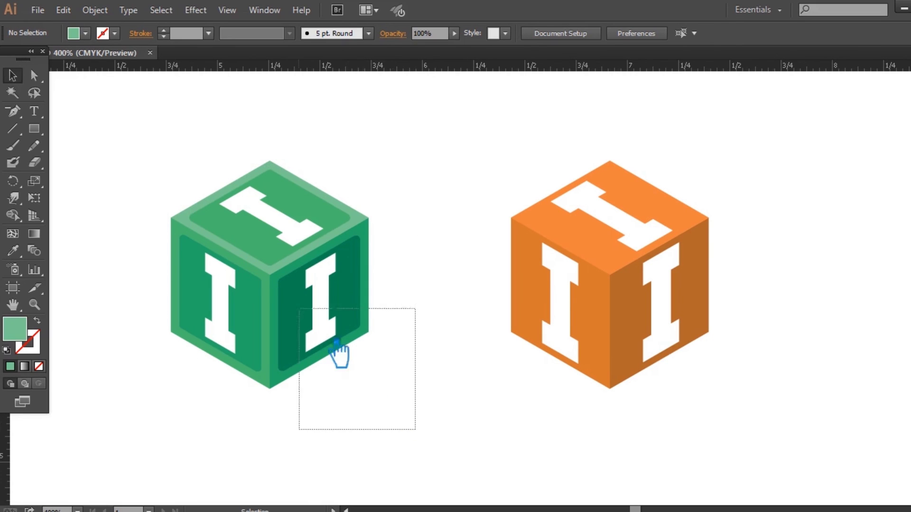
{"action": "left_click", "coordinate": [268, 269]}
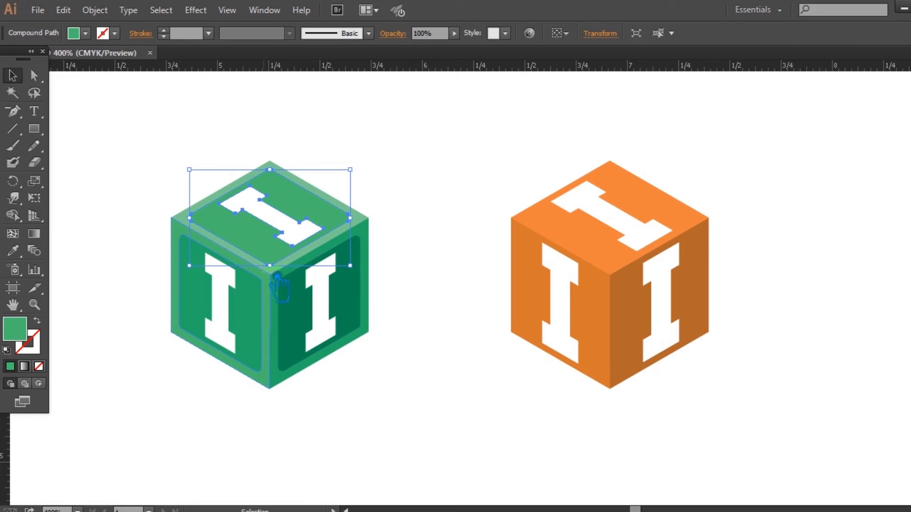
{"action": "left_click", "coordinate": [143, 218]}
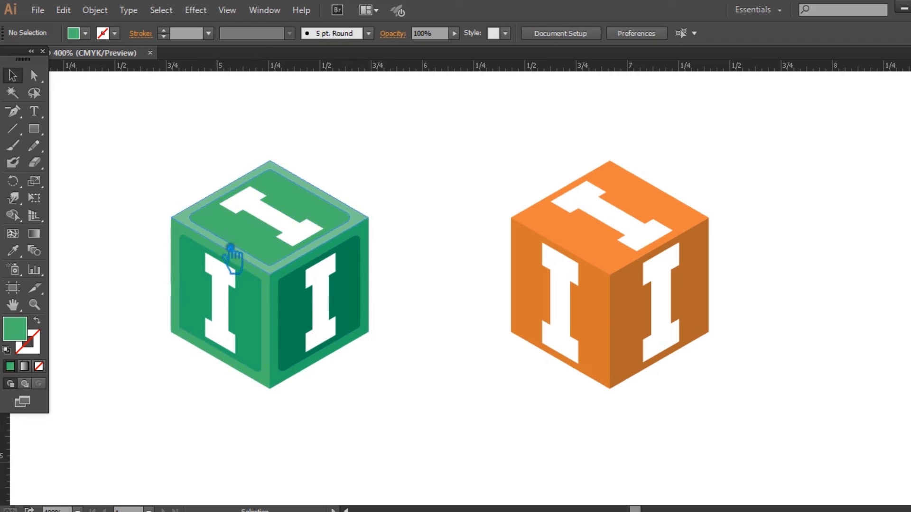
{"action": "left_click", "coordinate": [231, 248]}
{"action": "double_click", "coordinate": [28, 335]}
{"action": "left_click_drag", "start_coordinate": [240, 138], "coordinate": [297, 114]}
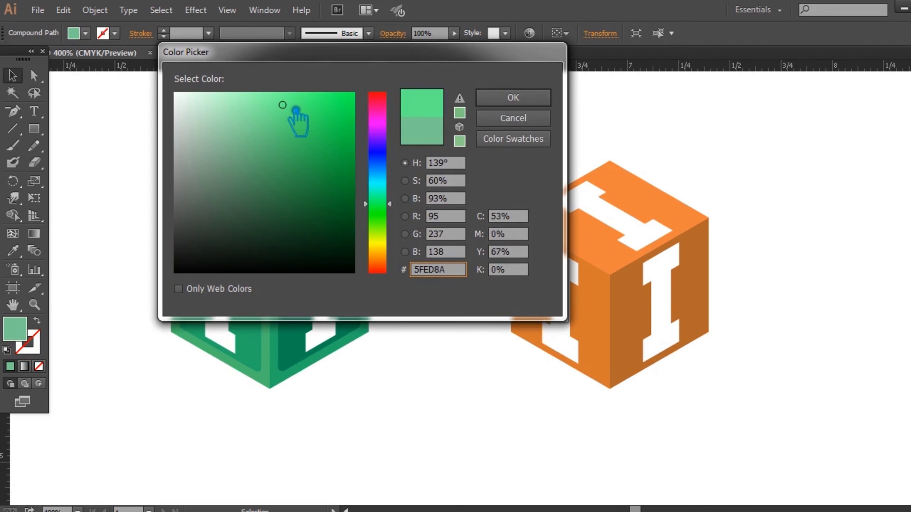
{"action": "left_click", "coordinate": [519, 100]}
{"action": "left_click", "coordinate": [480, 161]}
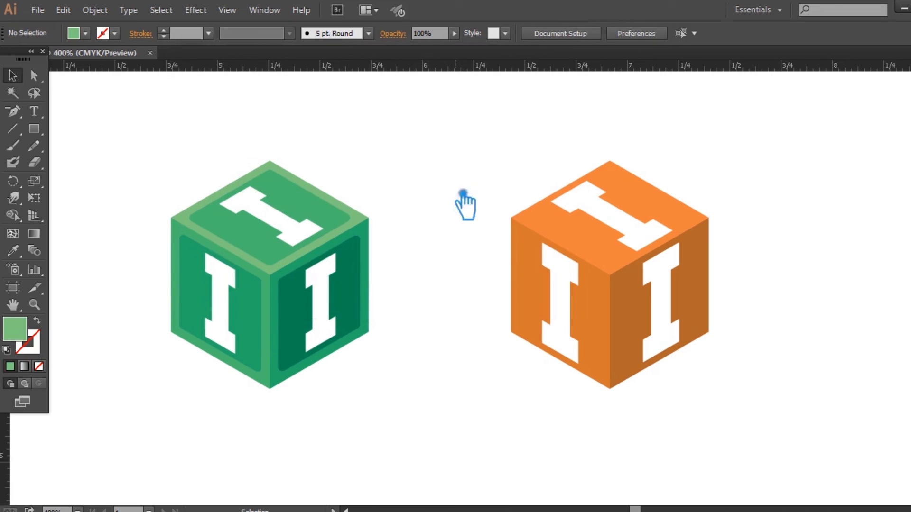
{"action": "mouse_move", "coordinate": [403, 452]}
{"action": "left_mouse_down"}
{"action": "mouse_move", "coordinate": [132, 137]}
{"action": "mouse_move", "coordinate": [276, 366]}
{"action": "left_mouse_up"}
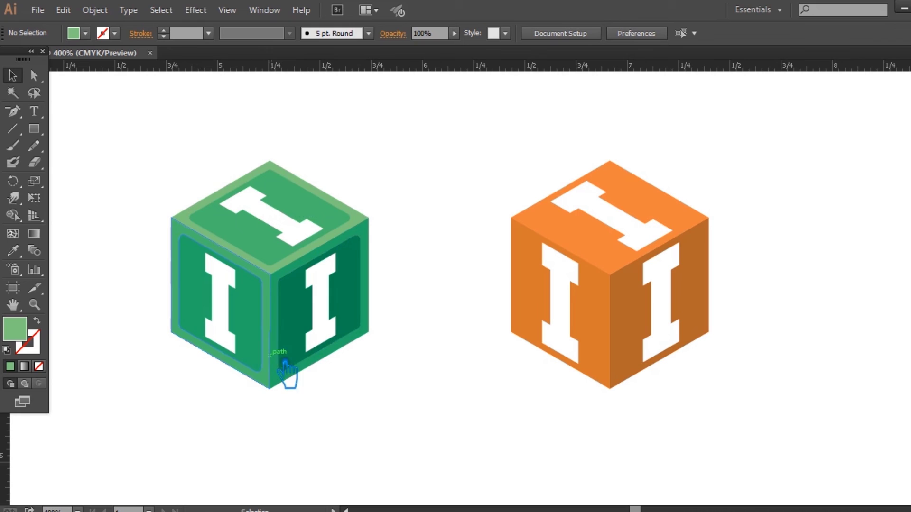
Select the orange reference cube and drag it left until it sits beside the green cube.
{"action": "mouse_move", "coordinate": [429, 422]}
{"action": "left_mouse_down"}
{"action": "mouse_move", "coordinate": [115, 172]}
{"action": "mouse_move", "coordinate": [125, 153]}
{"action": "left_mouse_up"}
{"action": "left_click", "coordinate": [437, 390]}
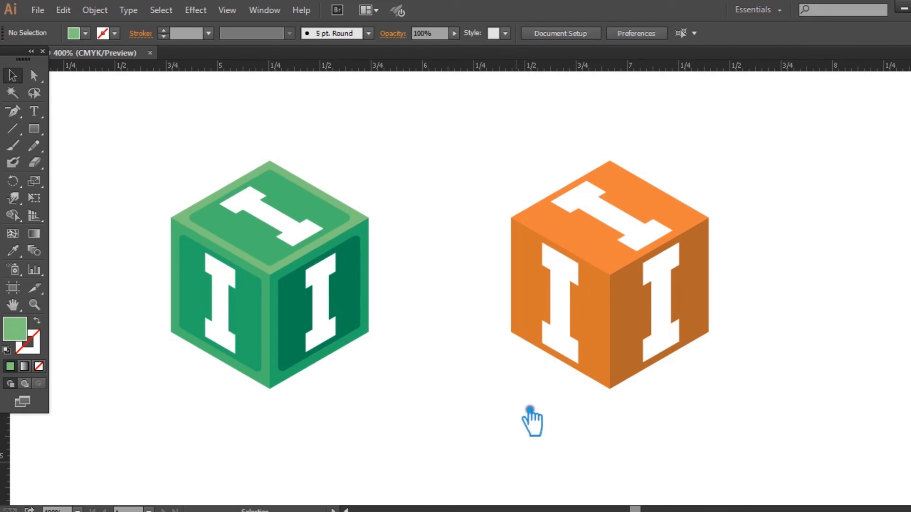
{"action": "mouse_move", "coordinate": [729, 414]}
{"action": "left_mouse_down"}
{"action": "mouse_move", "coordinate": [492, 181]}
{"action": "mouse_move", "coordinate": [484, 188]}
{"action": "left_mouse_up"}
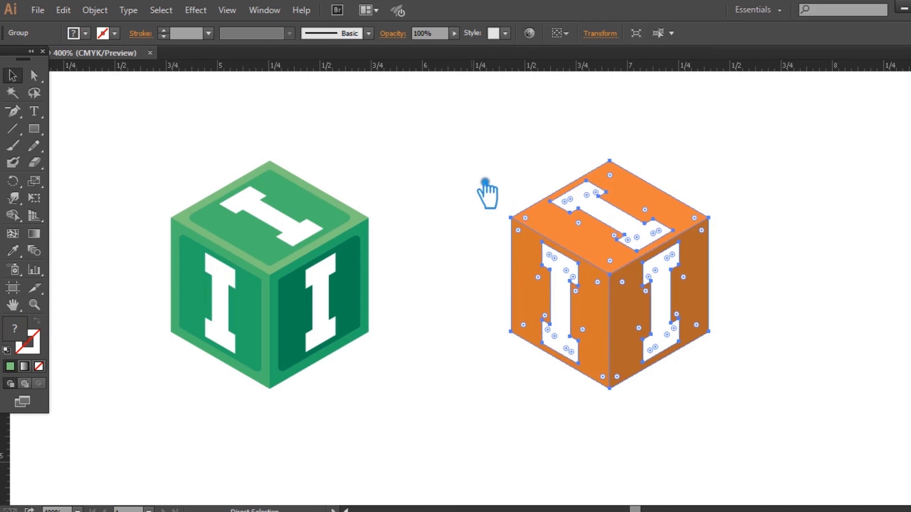
{"action": "left_click", "coordinate": [521, 350]}
{"action": "left_click_drag", "start_coordinate": [638, 303], "coordinate": [515, 305]}
{"action": "left_click_drag", "start_coordinate": [667, 377], "coordinate": [740, 396]}
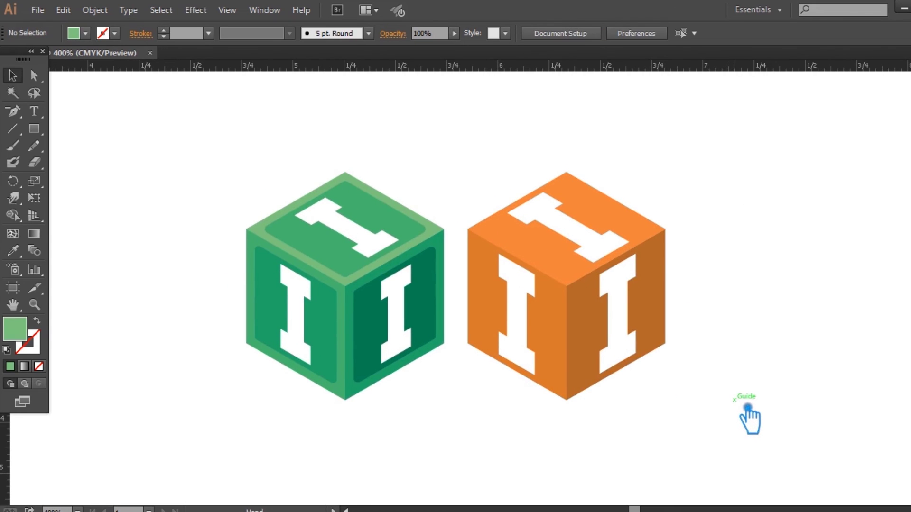